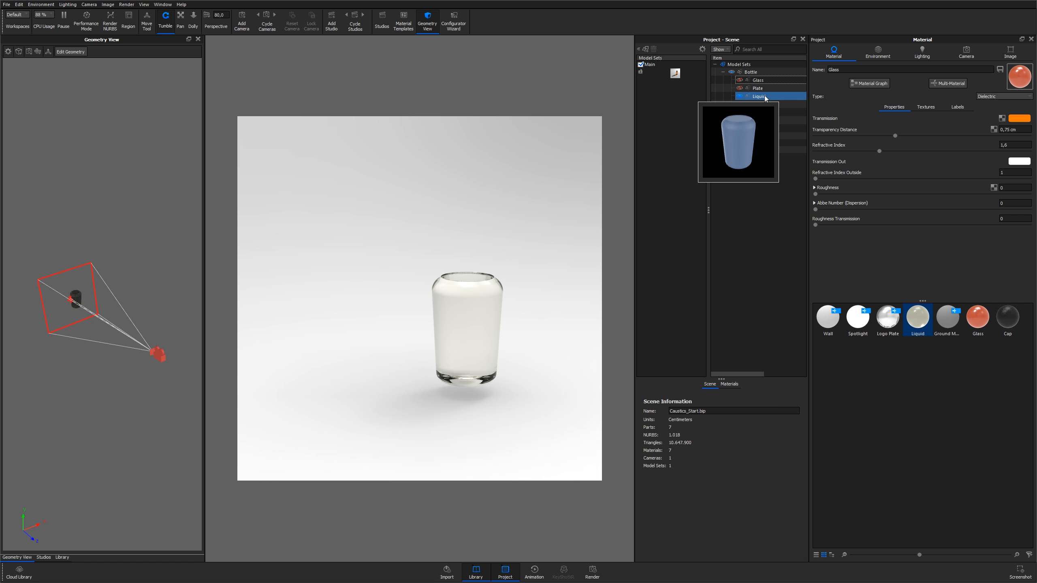
# Make the bottle's Glass, Liquid and Cap parts visible again alongside the label plate
pyautogui.click(760, 97)
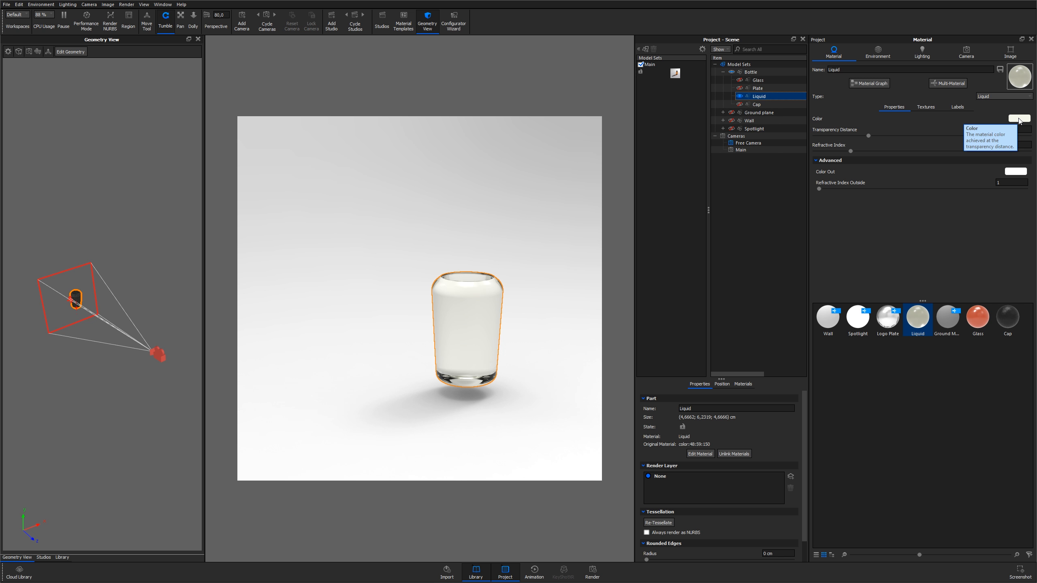
pyautogui.click(759, 88)
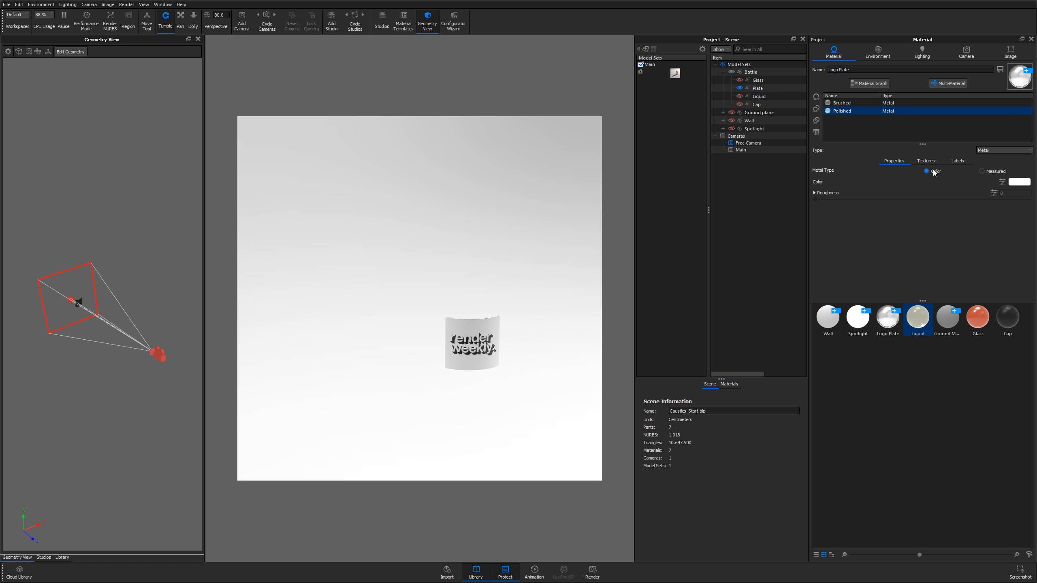
pyautogui.click(739, 80)
pyautogui.click(739, 96)
pyautogui.click(739, 105)
pyautogui.click(570, 193)
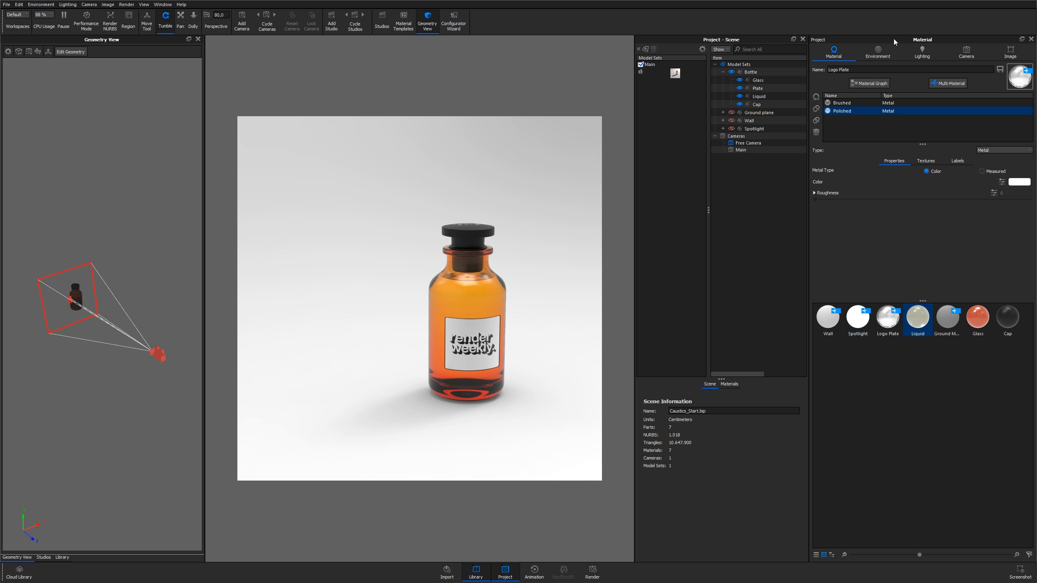
# Enable Caustics and Global Illumination in the lighting settings
pyautogui.click(923, 54)
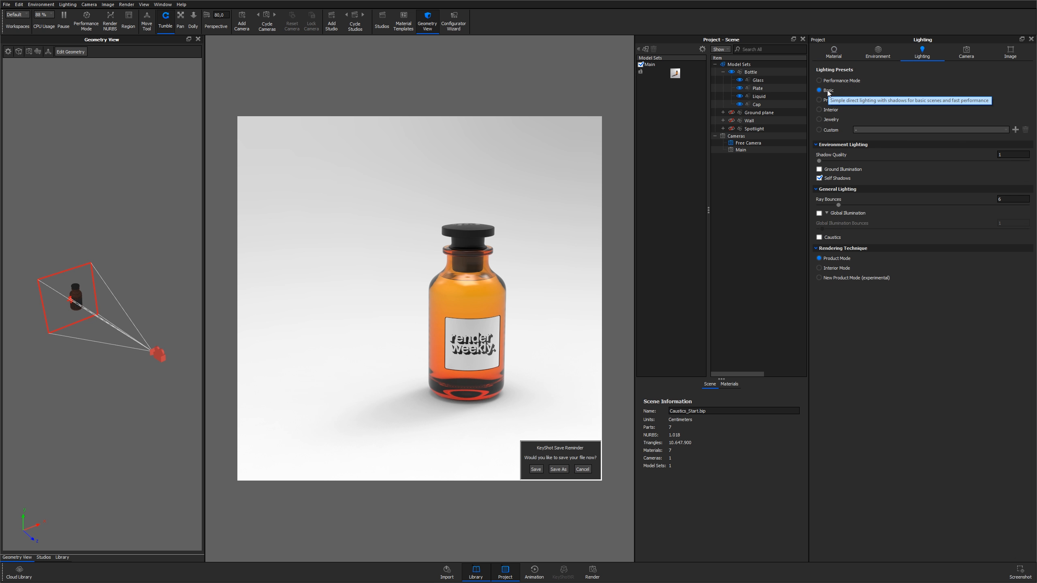
pyautogui.click(828, 240)
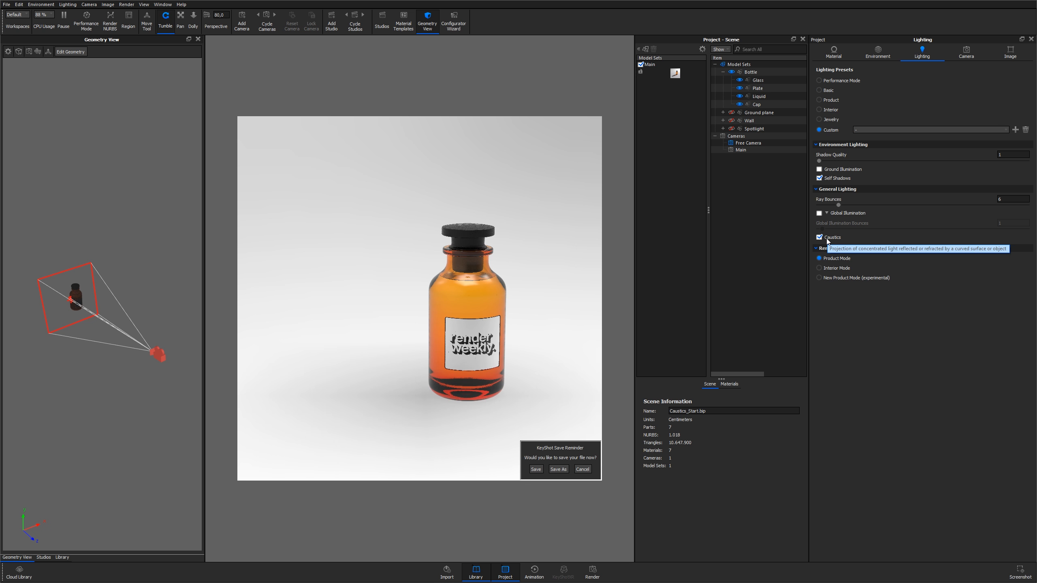
pyautogui.click(836, 214)
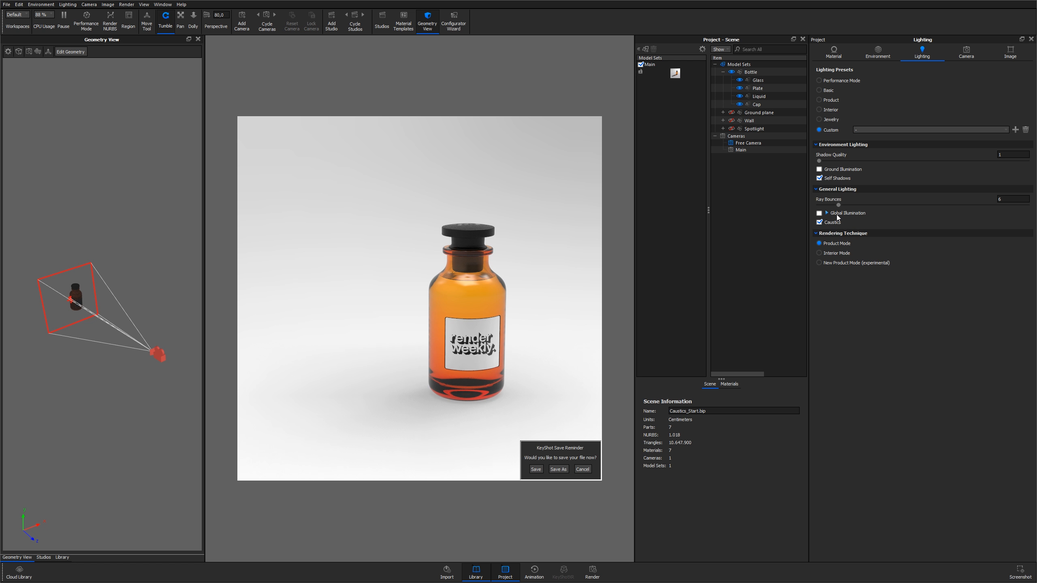
pyautogui.click(820, 213)
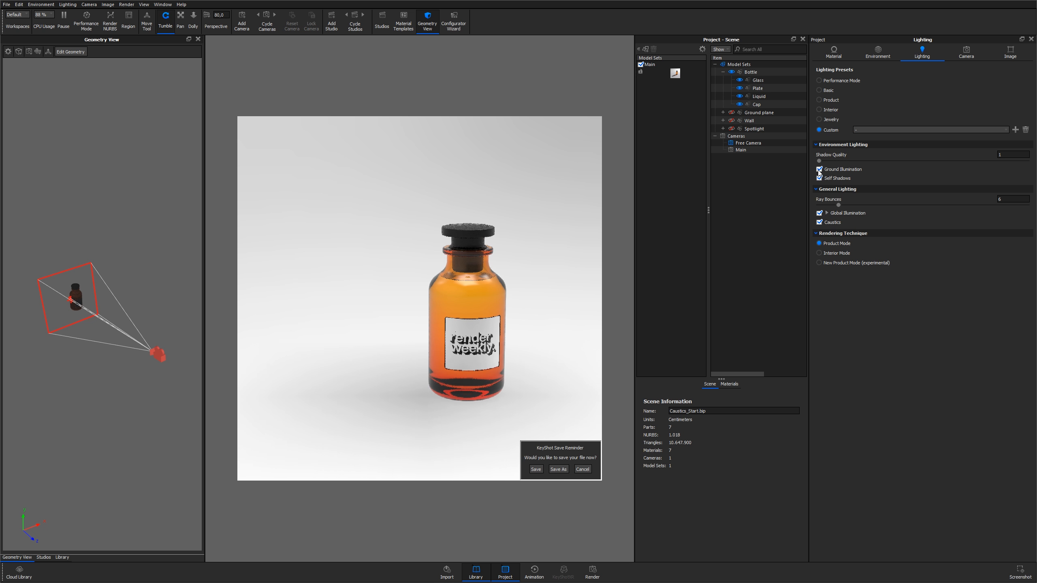
# Set Ray Bounces to 20, then switch to the Jewelry lighting preset
pyautogui.moveTo(839, 205); pyautogui.dragTo(884, 205)
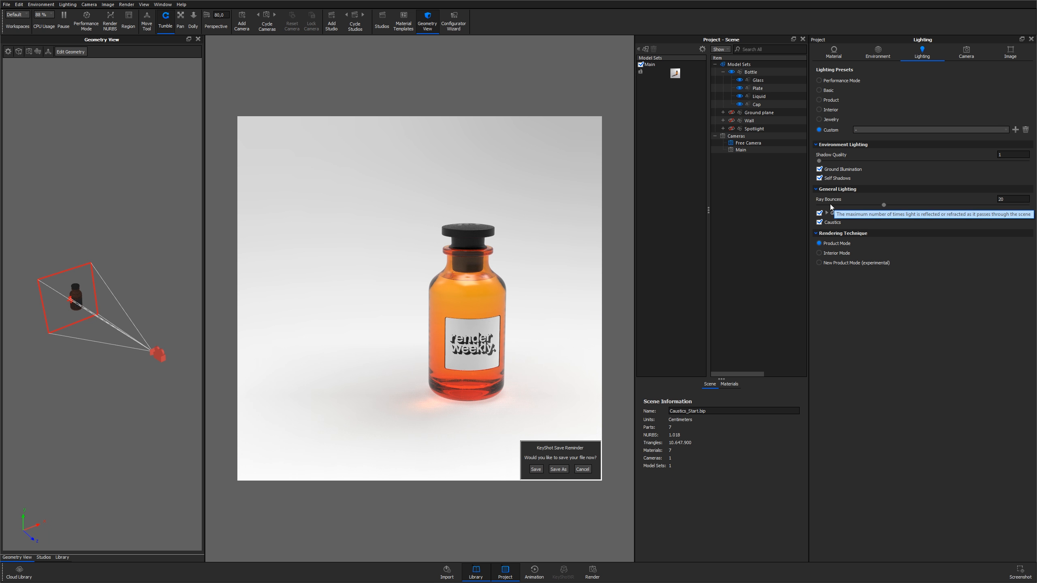
pyautogui.click(828, 120)
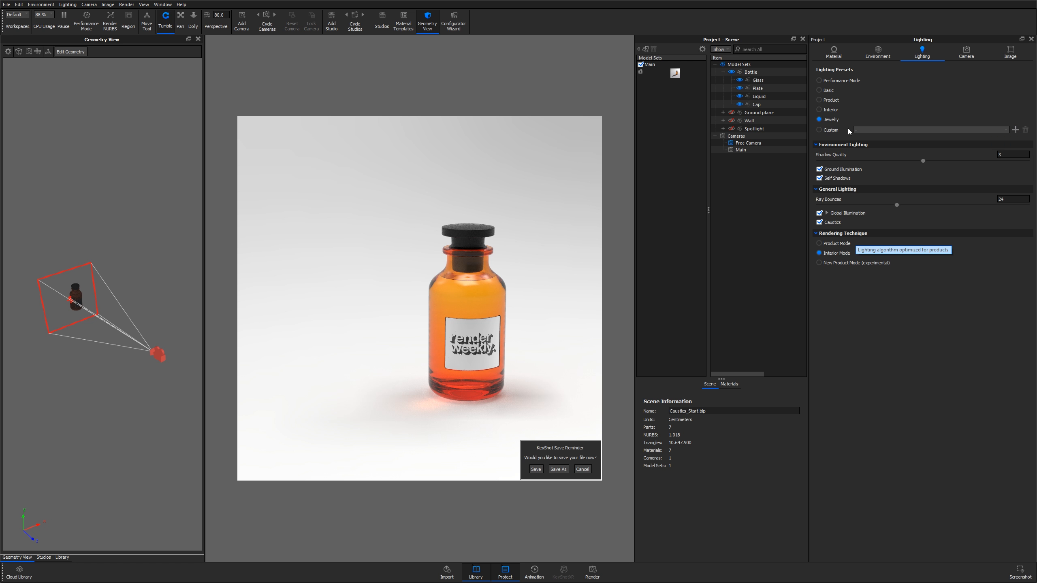
pyautogui.click(832, 120)
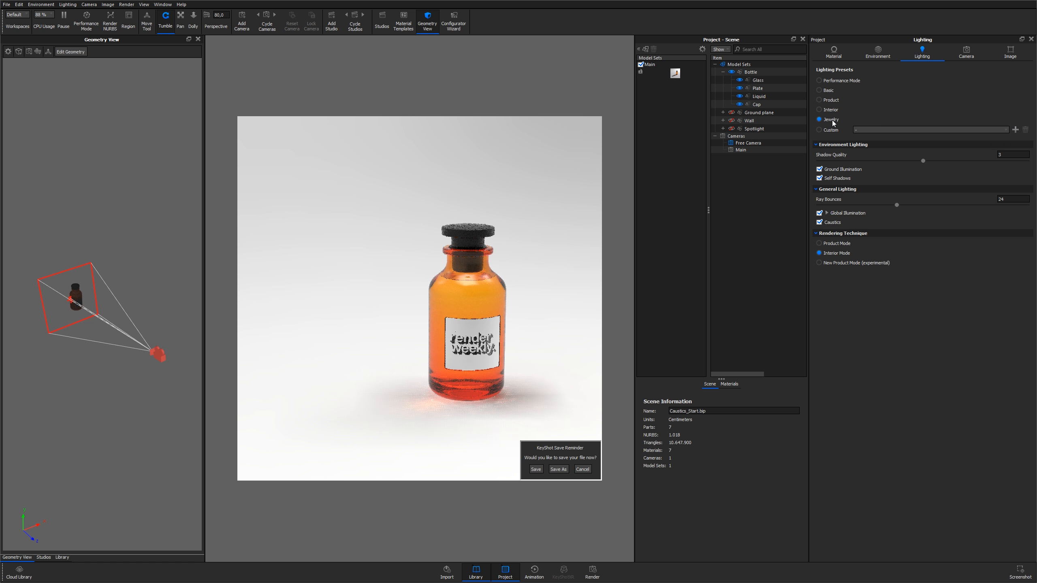
# Dismiss the save reminder and make the Ground plane and Wall visible in the scene
pyautogui.click(582, 470)
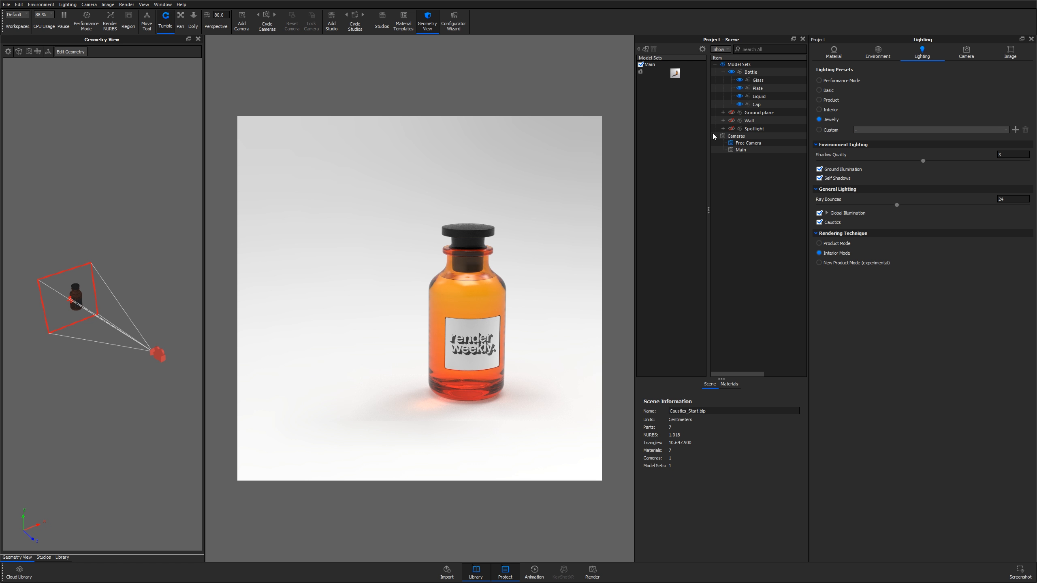
pyautogui.click(737, 113)
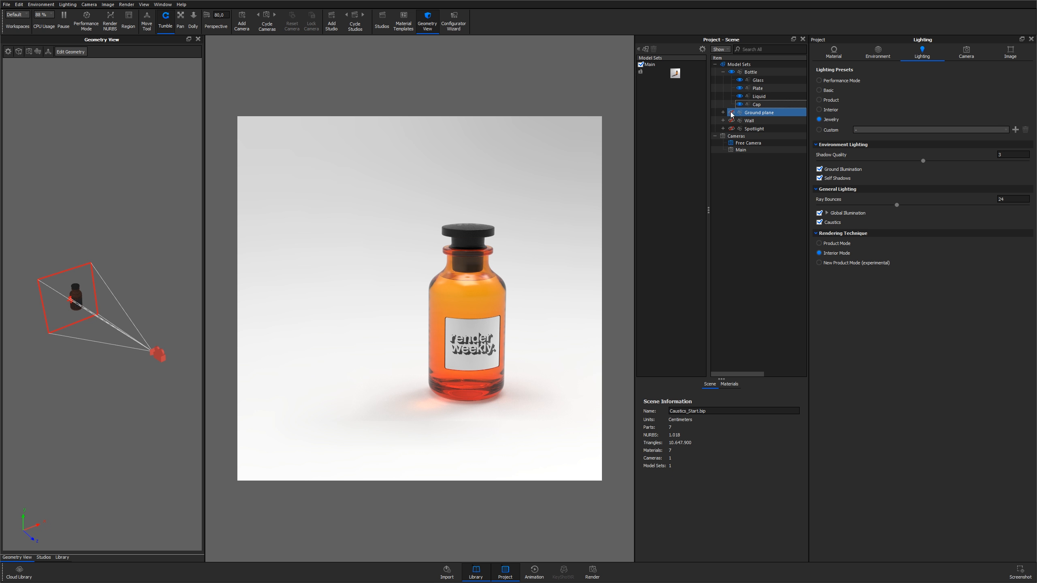
pyautogui.click(731, 112)
pyautogui.click(732, 120)
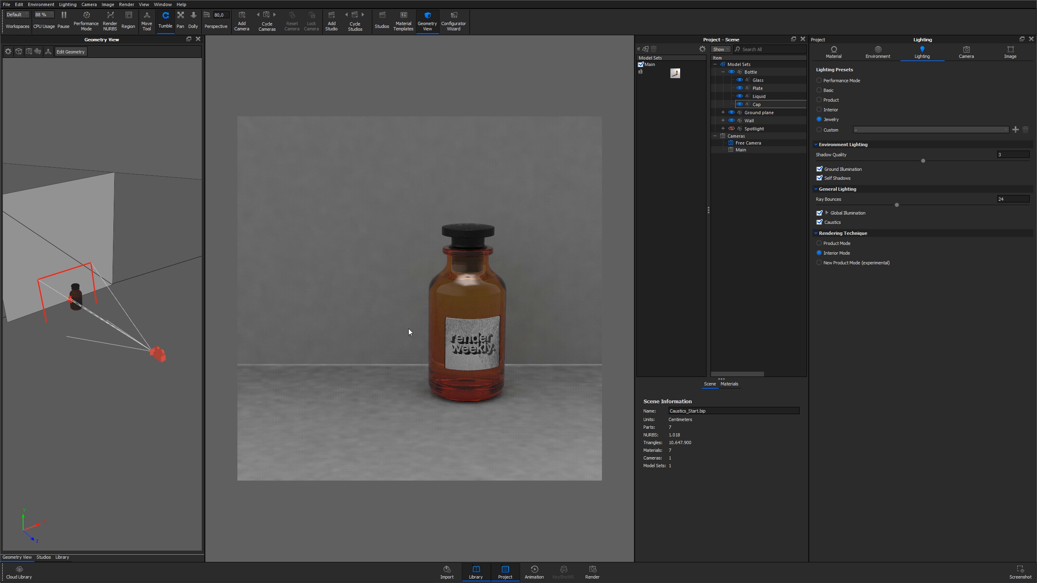
# Orbit the geometry view and inspect the wall and ground plane parts and their materials
pyautogui.moveTo(125, 286)
pyautogui.mouseDown()
pyautogui.moveTo(146, 274)
pyautogui.moveTo(113, 270)
pyautogui.mouseUp()
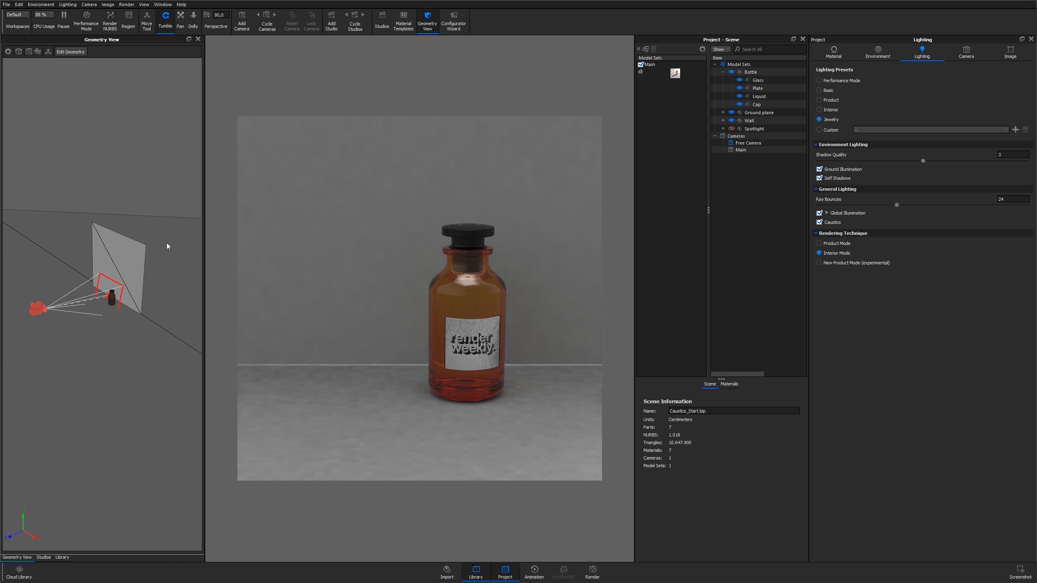
pyautogui.click(429, 23)
pyautogui.click(429, 24)
pyautogui.press('o')
pyautogui.press('o')
pyautogui.moveTo(132, 293); pyautogui.dragTo(146, 271)
pyautogui.doubleClick(330, 261)
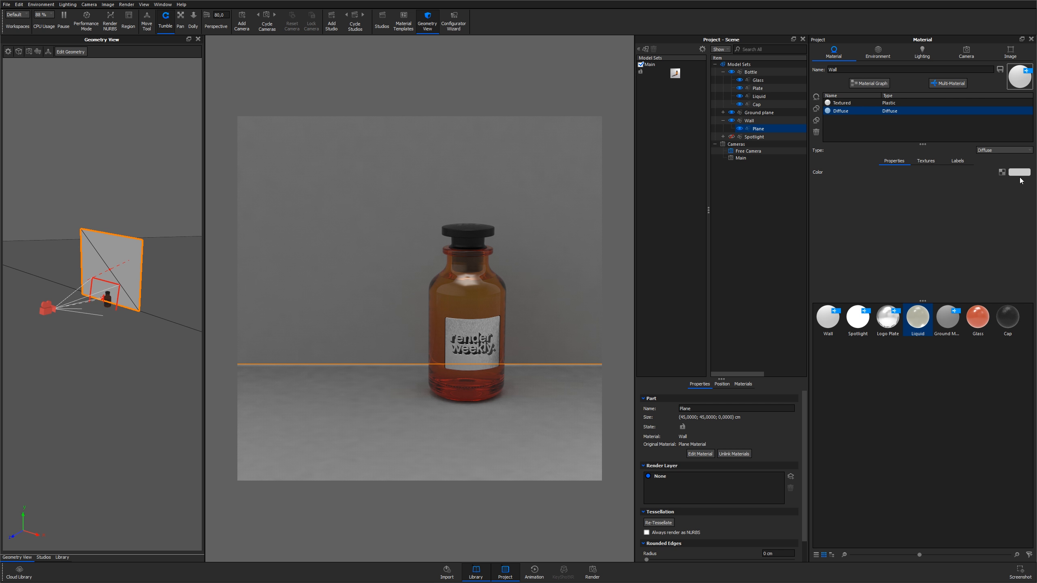
pyautogui.doubleClick(530, 387)
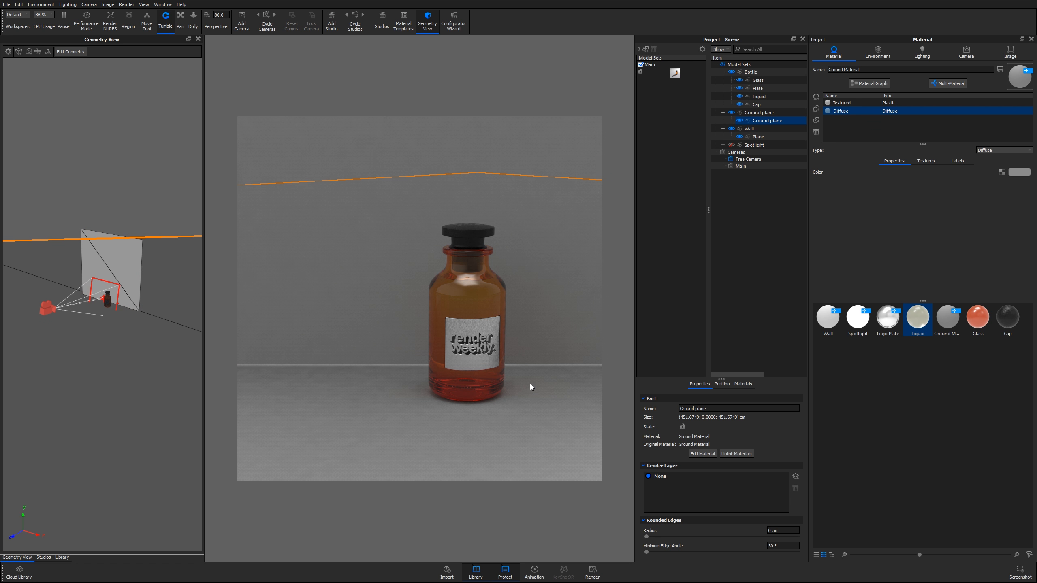
pyautogui.click(716, 272)
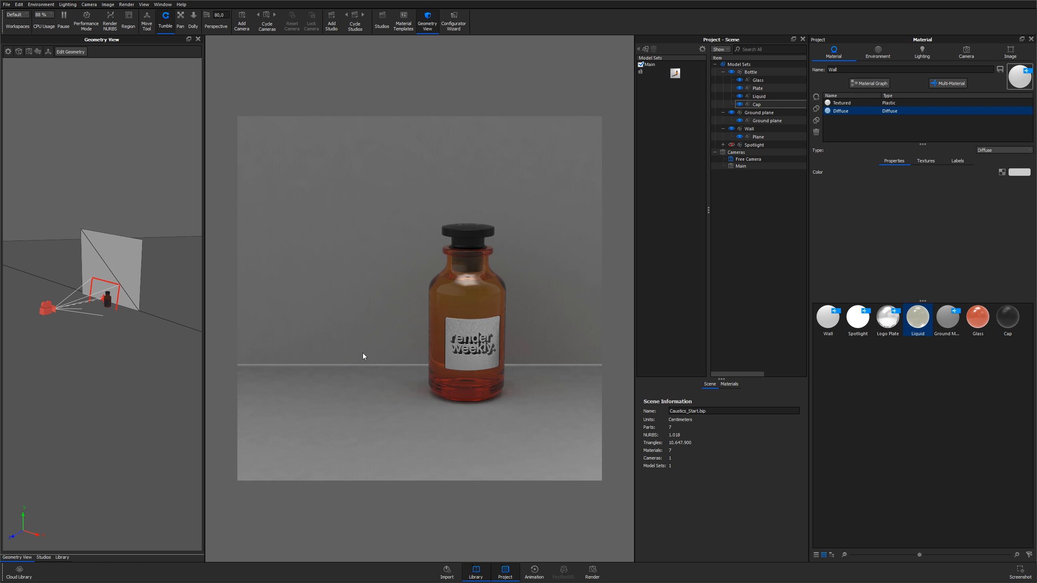
# Create a new environment in the environment settings
pyautogui.click(882, 56)
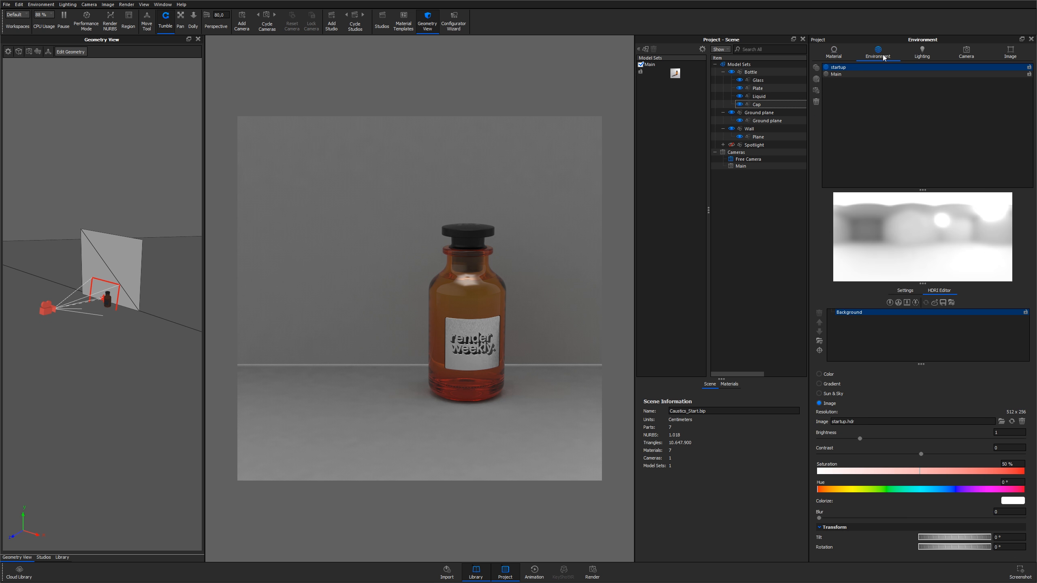
pyautogui.click(846, 69)
pyautogui.click(817, 79)
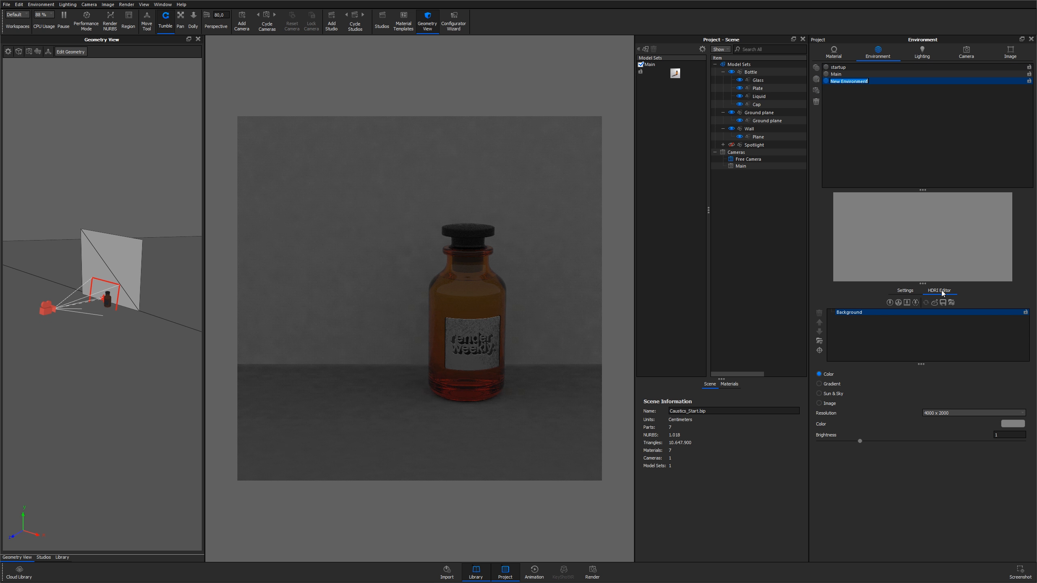
# Add a circular pin with radius 5 and brightness 250 and place its highlight on the floor beside the bottle
pyautogui.click(889, 302)
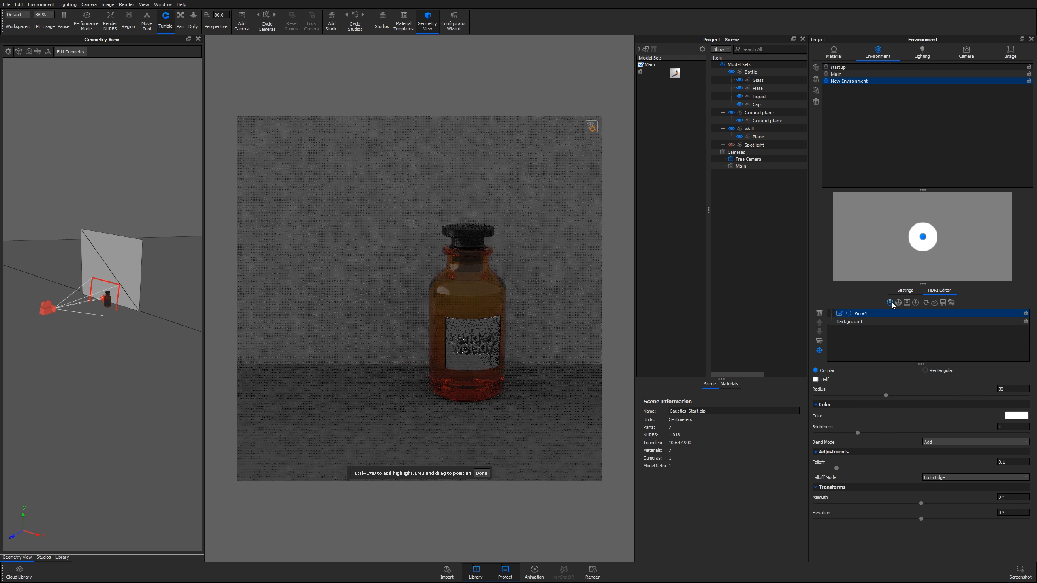
pyautogui.doubleClick(986, 390)
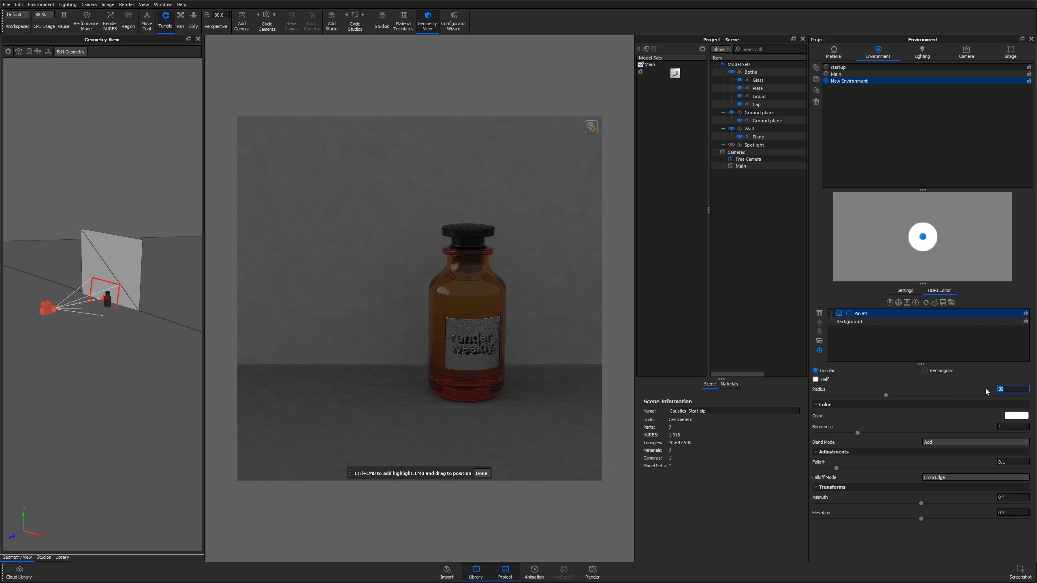
pyautogui.write('5')
pyautogui.press('Return')
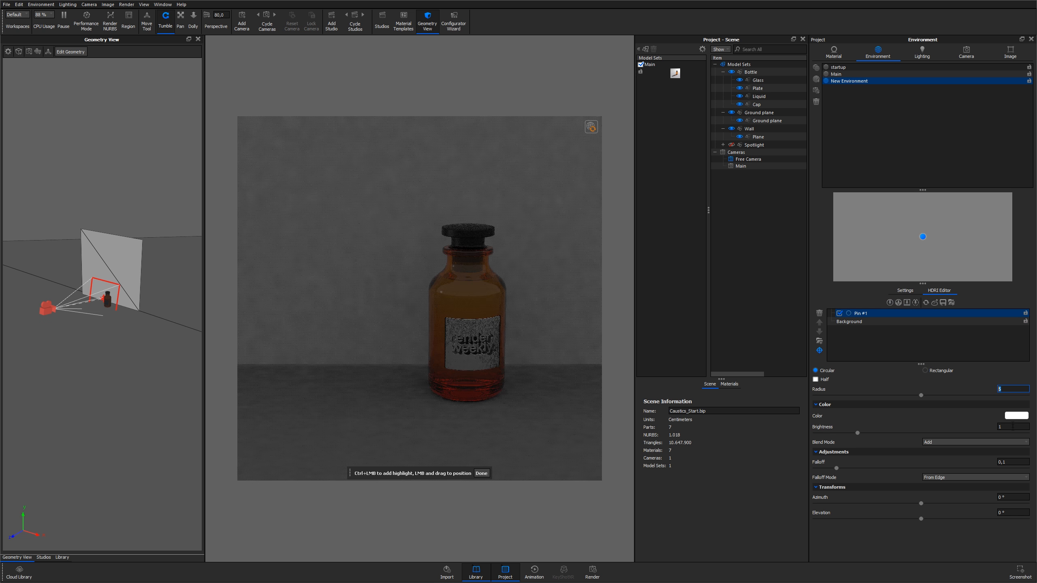
pyautogui.doubleClick(1011, 428)
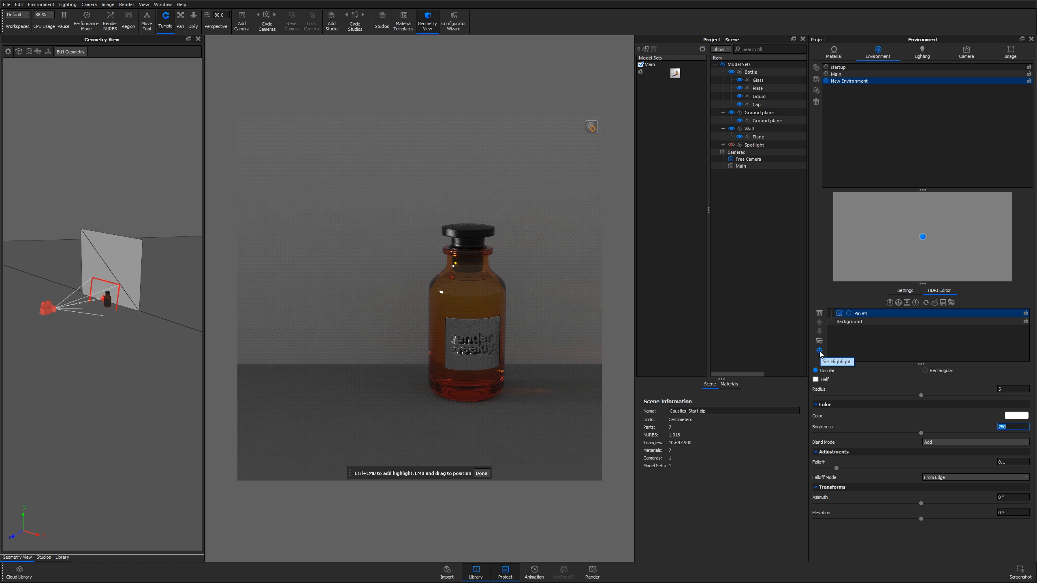
pyautogui.click(494, 289)
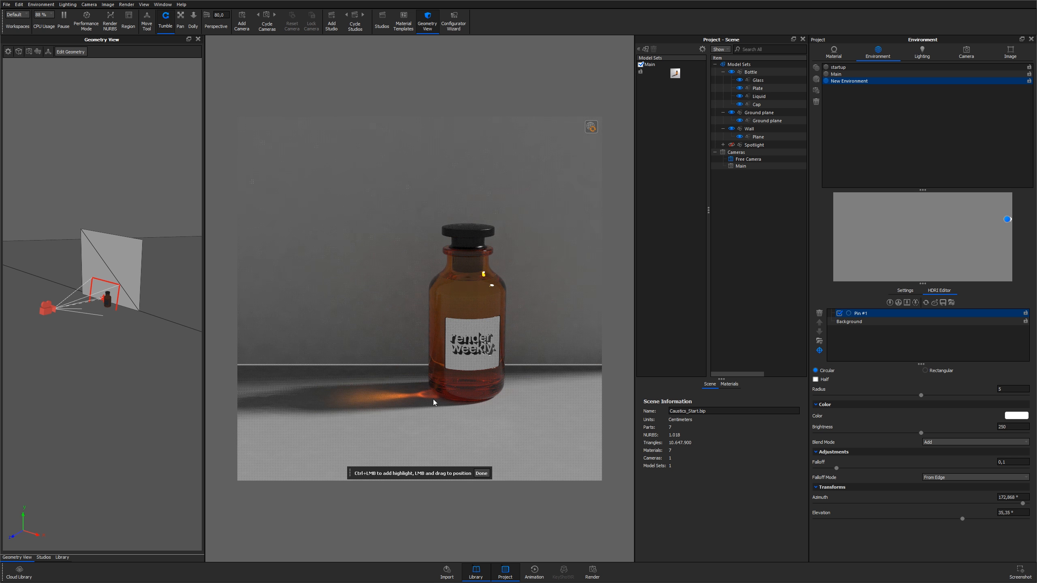
pyautogui.click(484, 291)
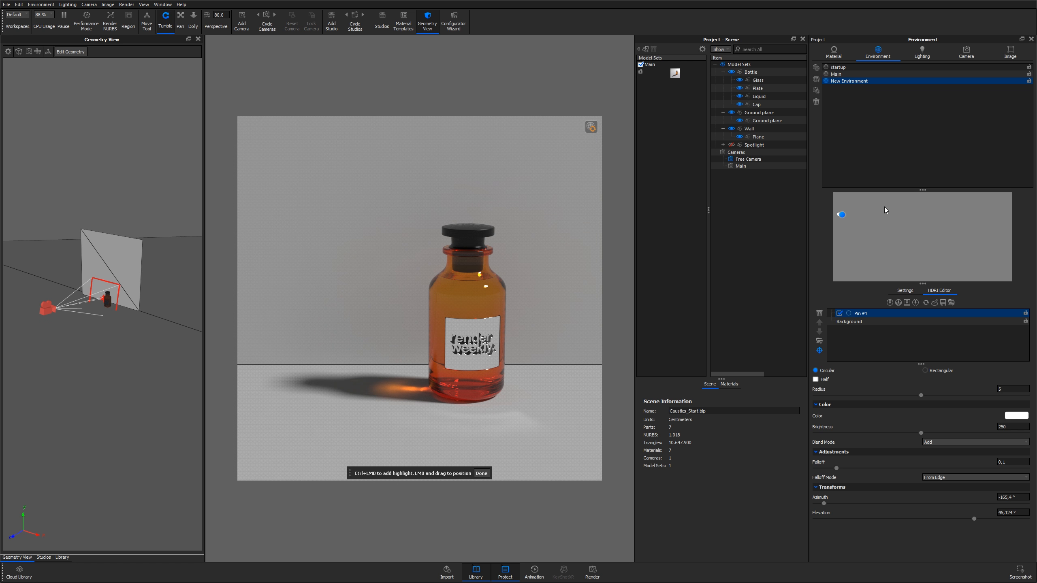
# Switch to the Main environment and toggle its Reflection pin off and back on
pyautogui.click(840, 74)
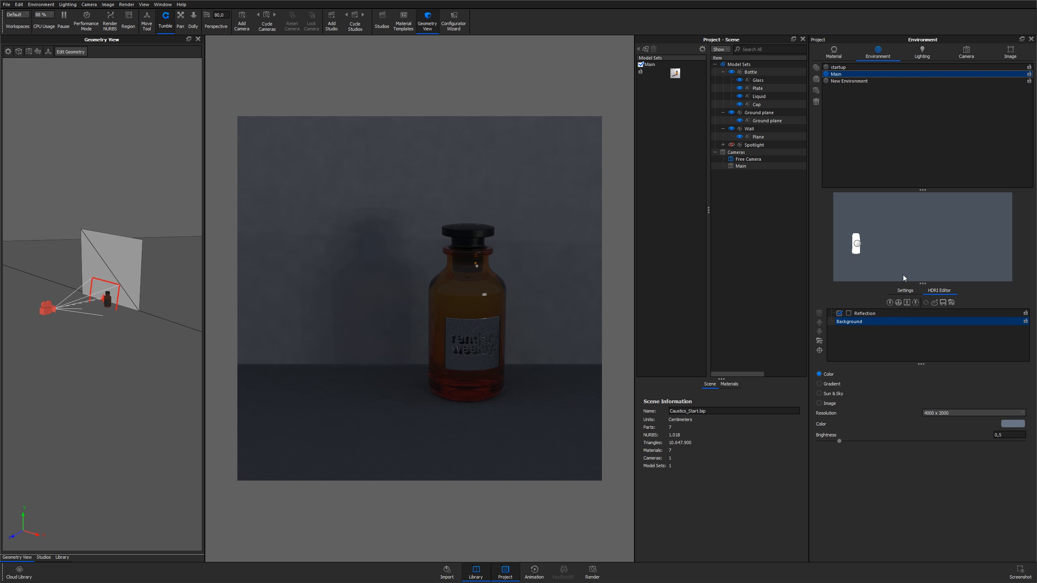
pyautogui.click(877, 313)
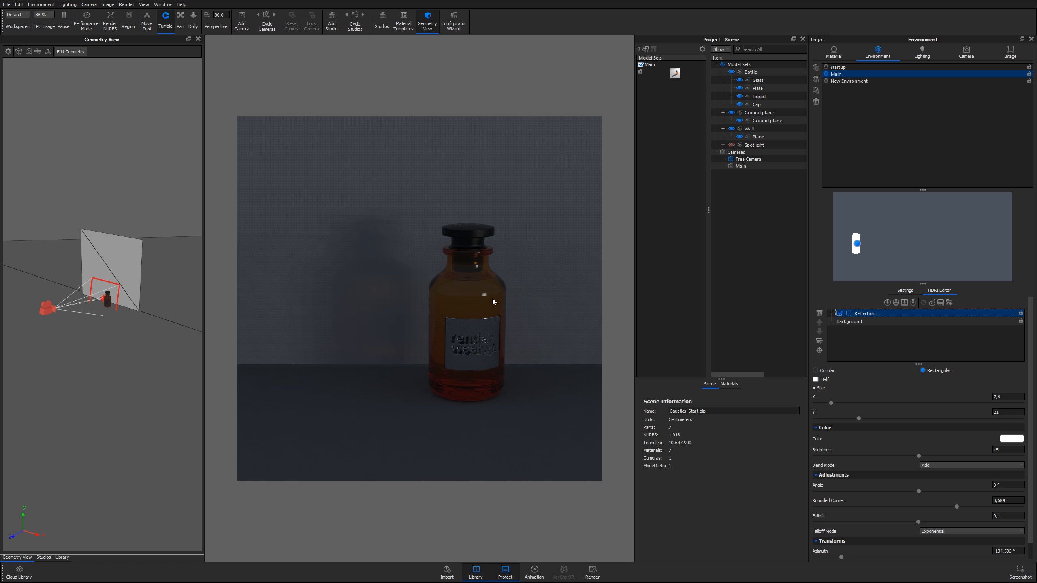
pyautogui.click(840, 313)
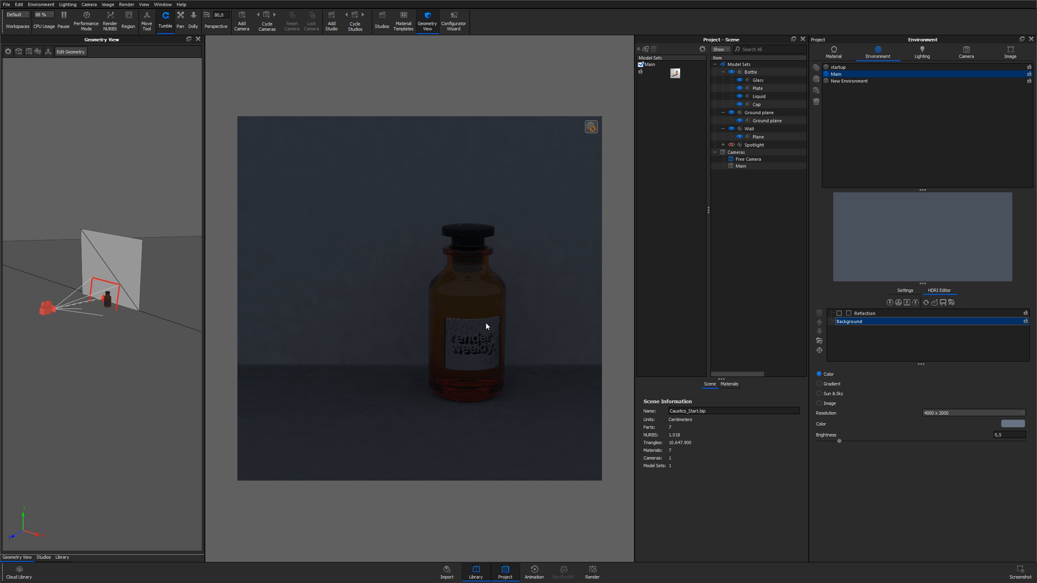
pyautogui.click(840, 314)
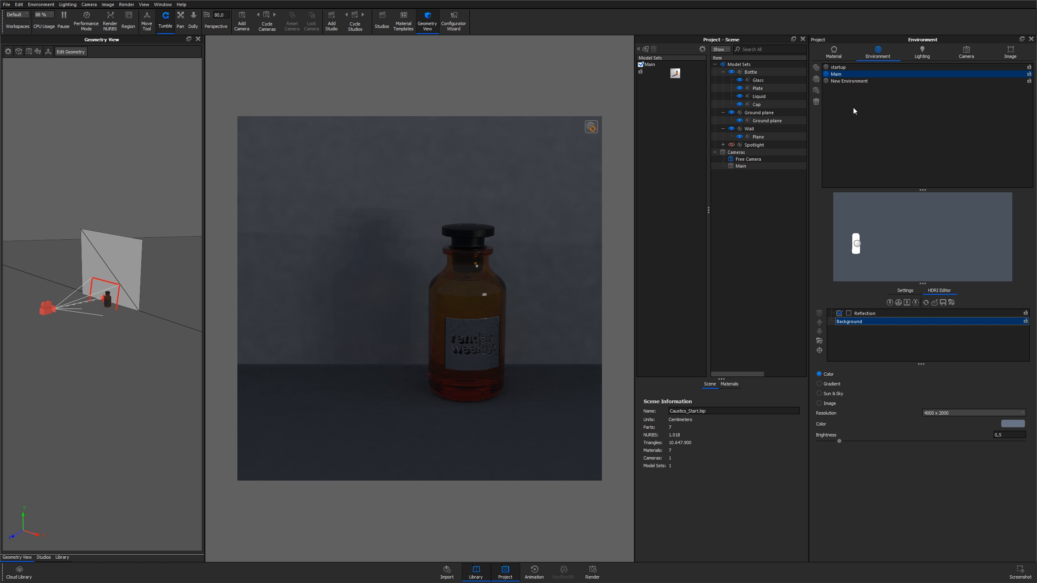
# Make the Spotlight visible in the scene
pyautogui.click(836, 59)
pyautogui.click(741, 146)
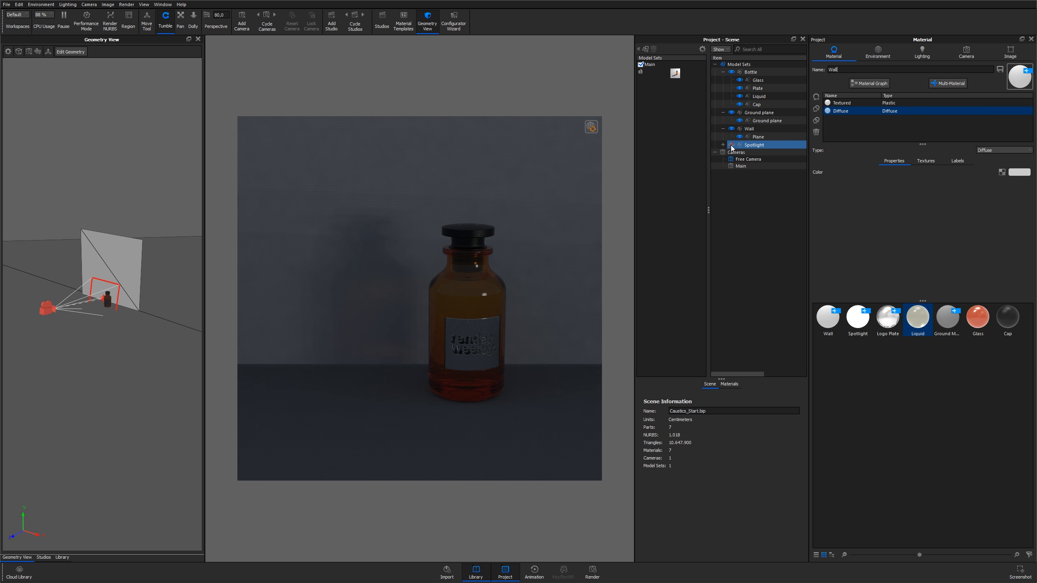
pyautogui.click(732, 145)
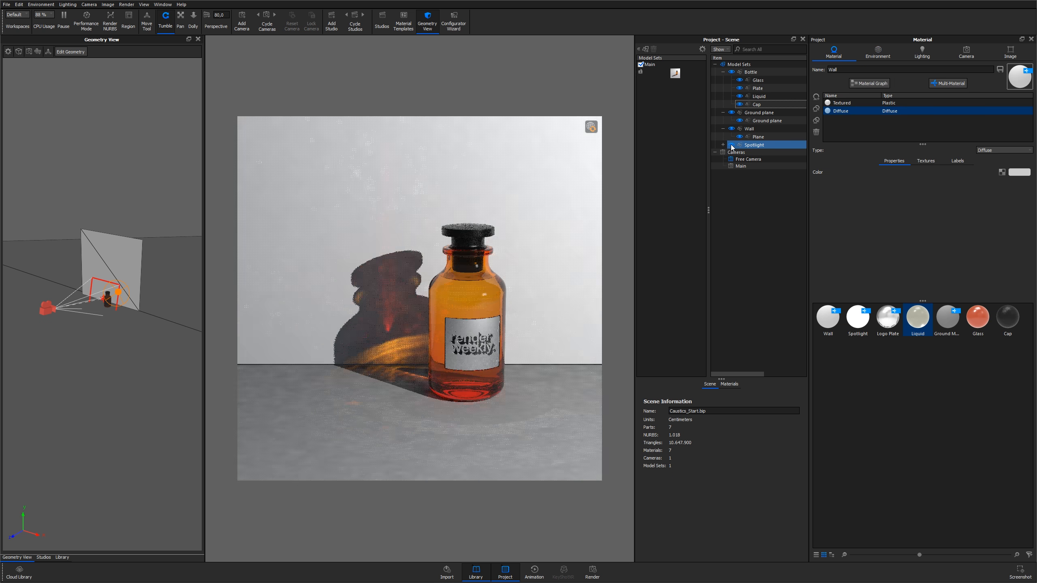
pyautogui.click(621, 160)
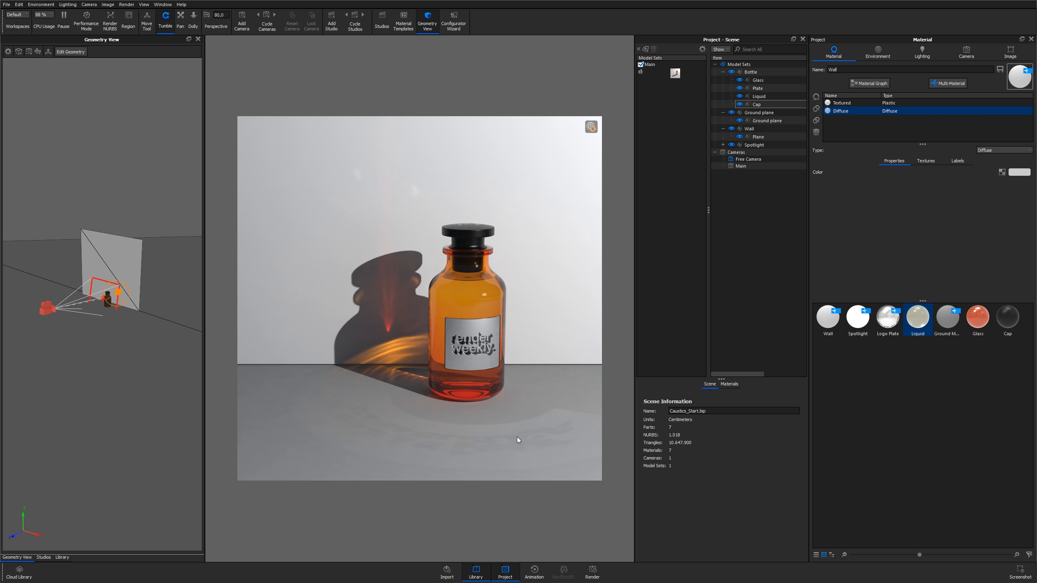
pyautogui.moveTo(185, 357); pyautogui.dragTo(148, 335)
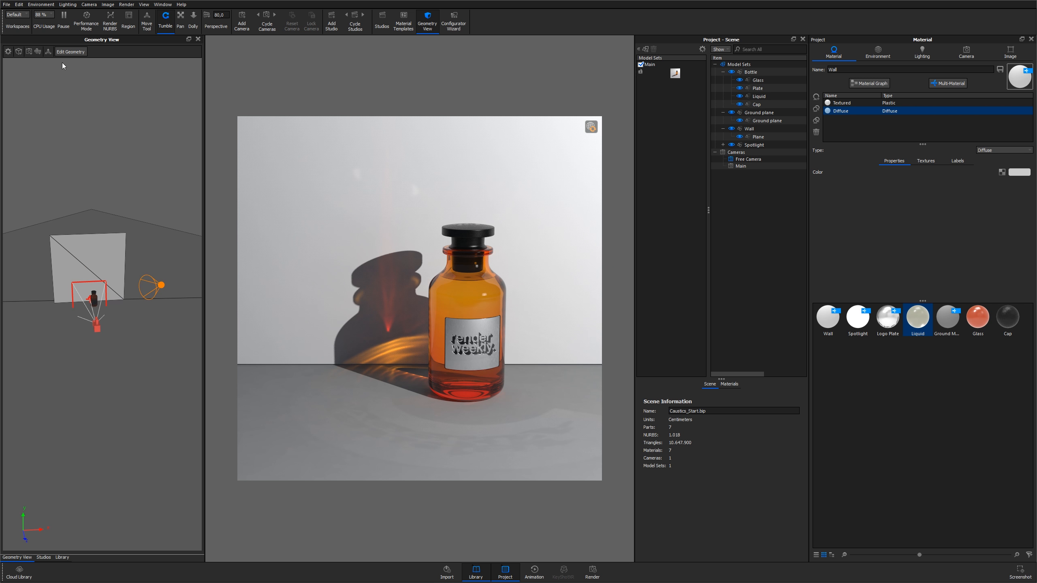
pyautogui.click(19, 4)
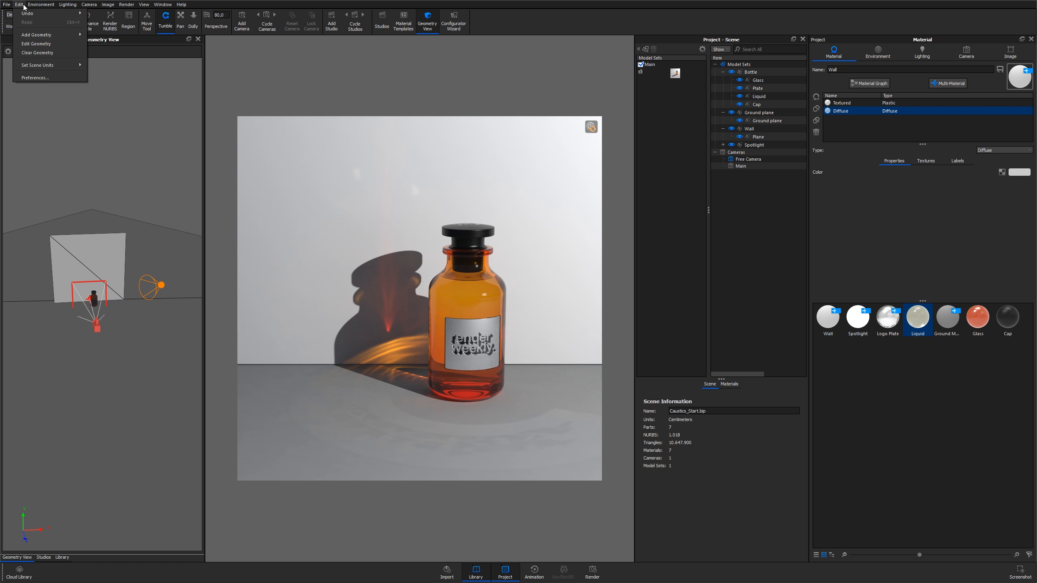
pyautogui.moveTo(34, 33)
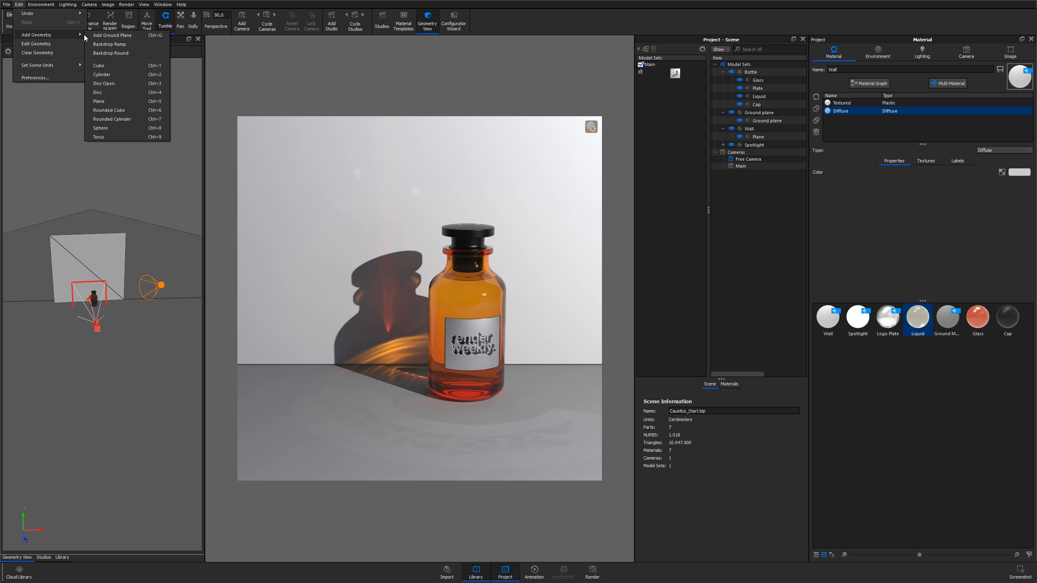
pyautogui.click(145, 181)
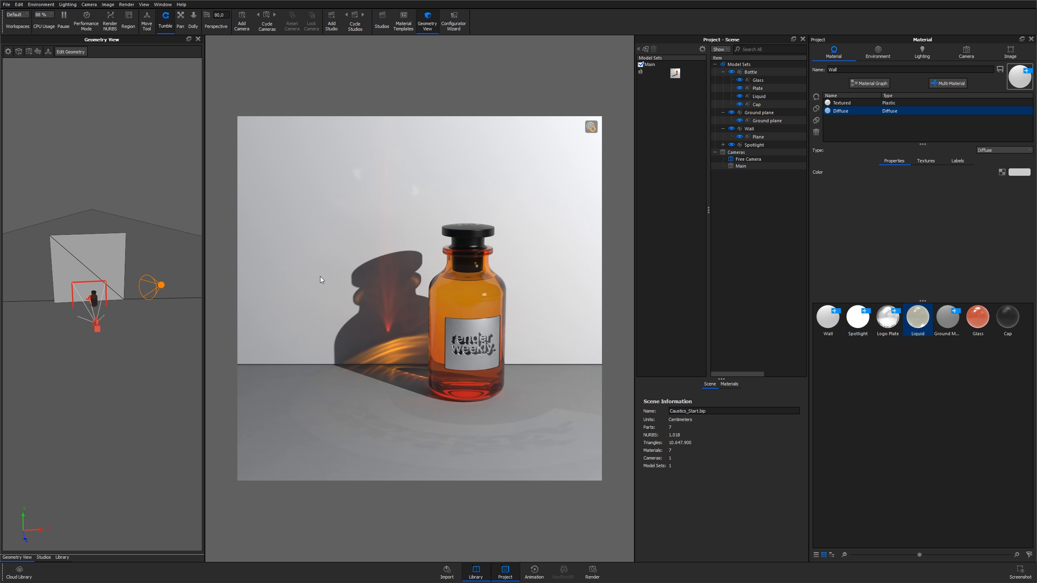
# Select the sphere light inside the Spotlight model set
pyautogui.click(754, 145)
pyautogui.click(756, 154)
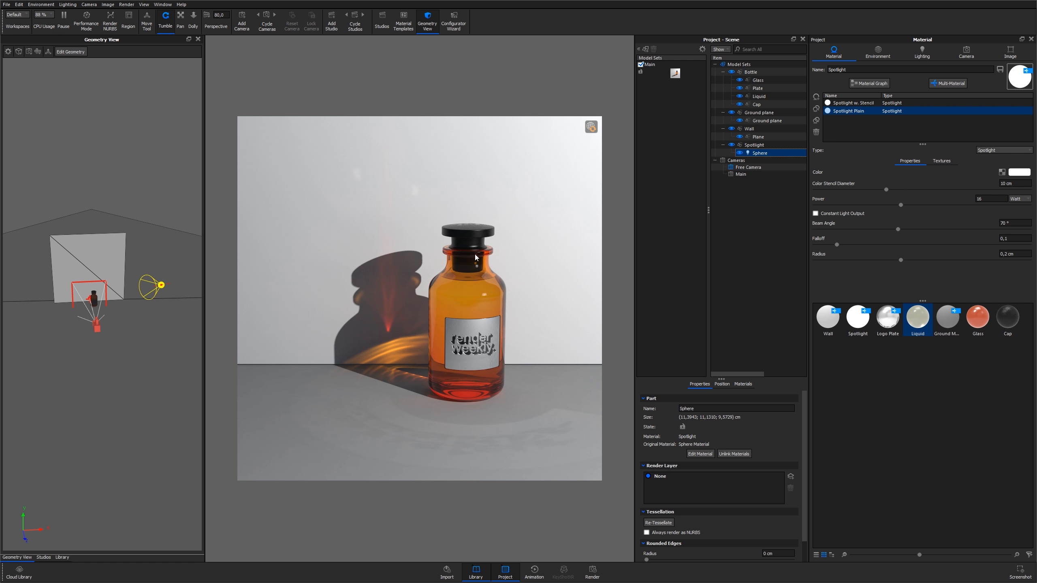
pyautogui.scroll(-10, 455, 268)
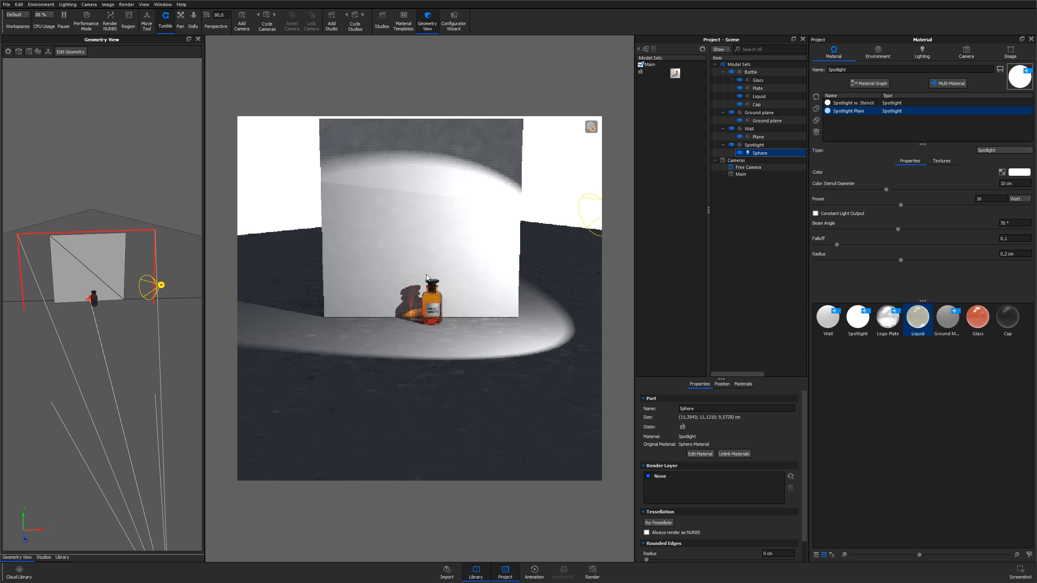
pyautogui.scroll(8, 446, 307)
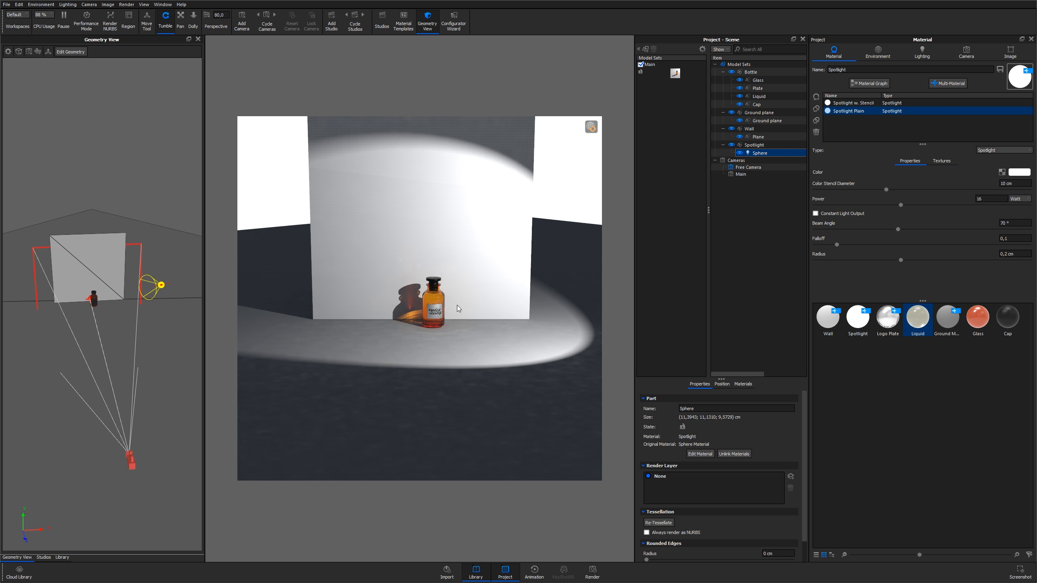
pyautogui.scroll(10, 464, 304)
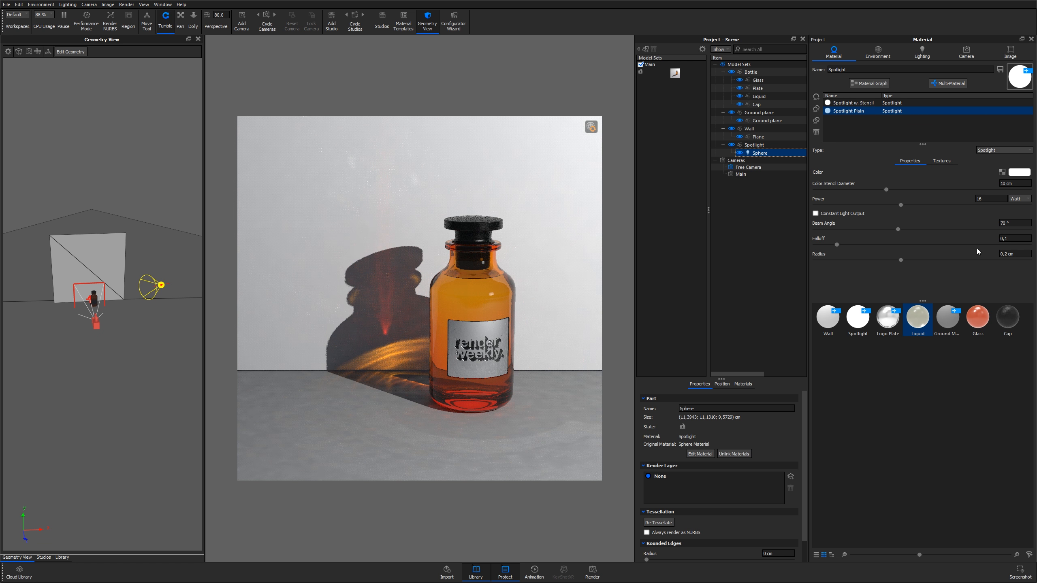
# Try spotlight radius values of 10 cm and 5 cm, then set the radius back to 0,2 cm
pyautogui.doubleClick(1012, 253)
pyautogui.write('10')
pyautogui.press('Return')
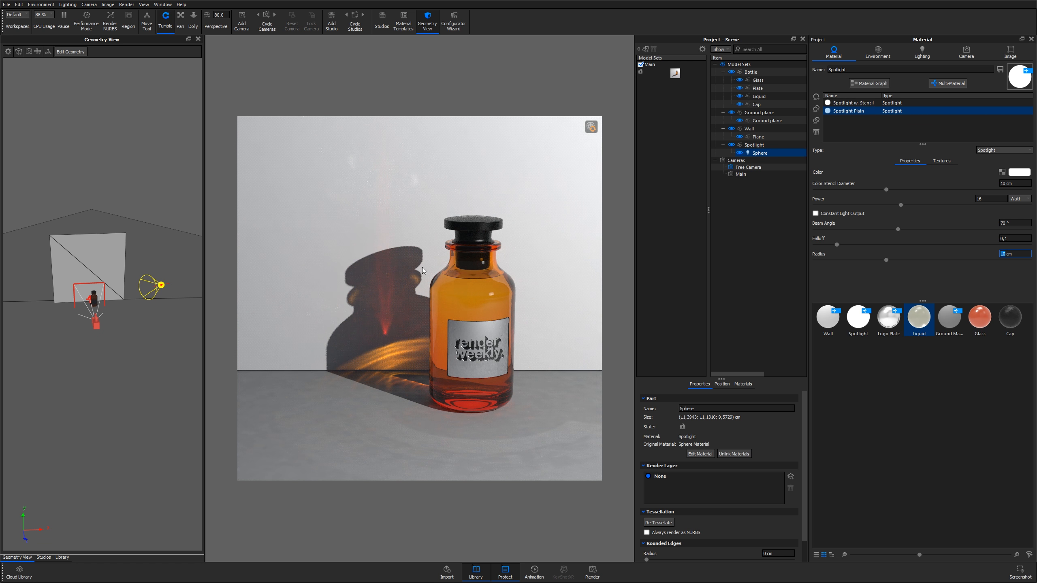
pyautogui.write('5')
pyautogui.press('Return')
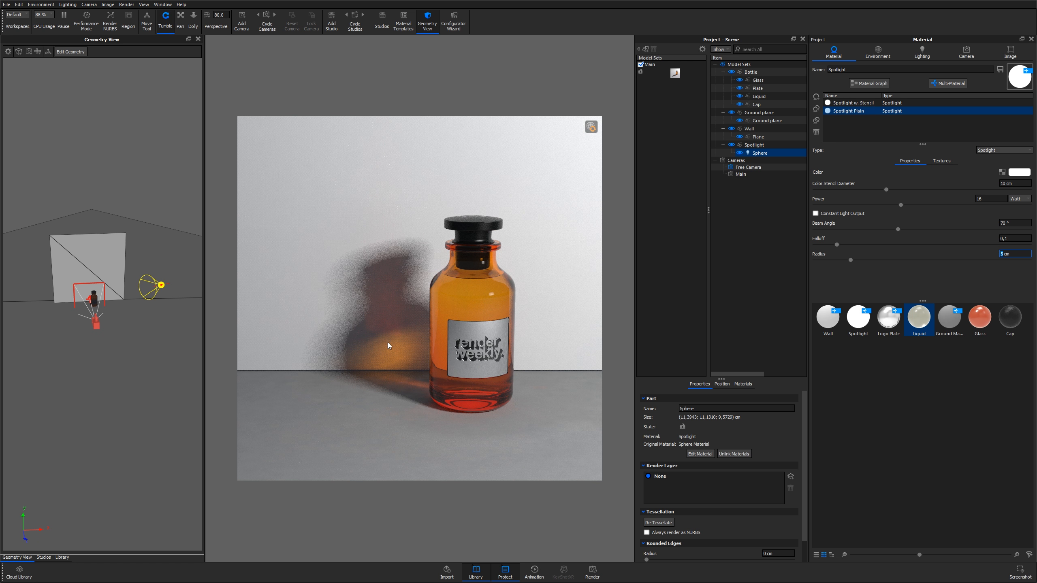
pyautogui.tripleClick(1013, 256)
pyautogui.write('0,2')
pyautogui.press('Return')
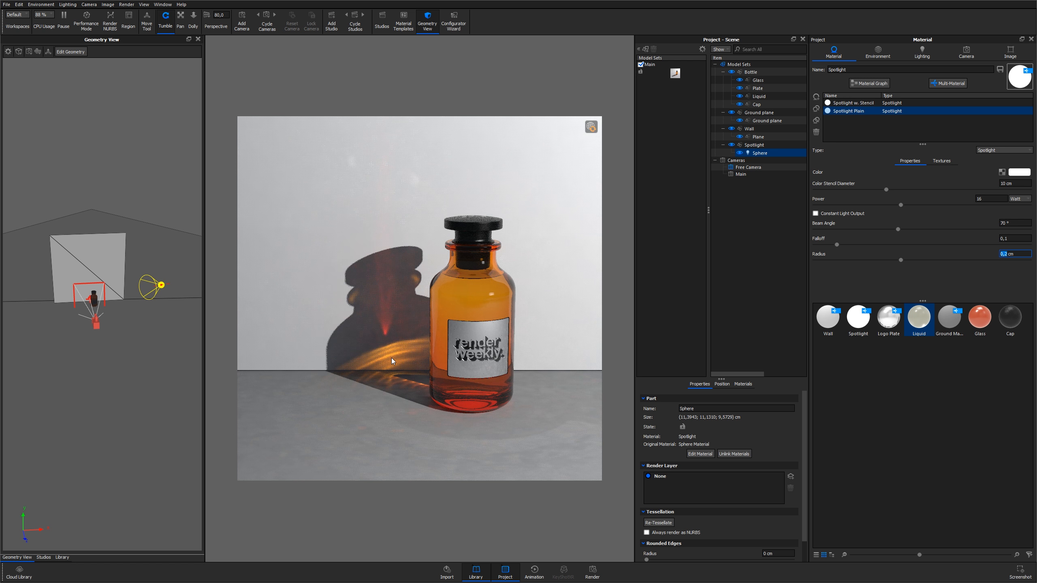
# Start moving the spotlight with the bottle's Glass part picked as the pivot
pyautogui.moveTo(137, 304); pyautogui.dragTo(133, 229)
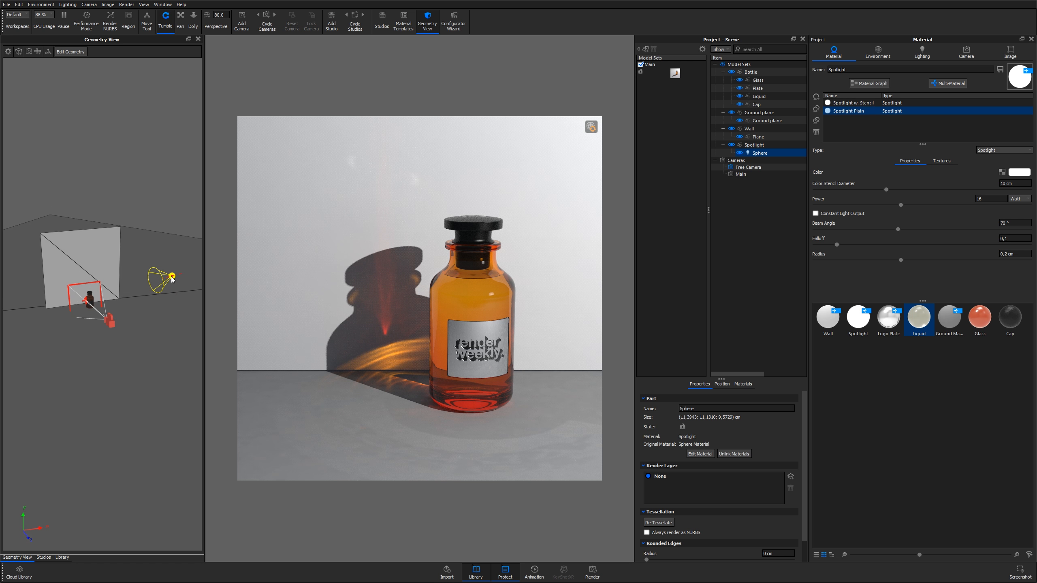
pyautogui.rightClick(158, 210)
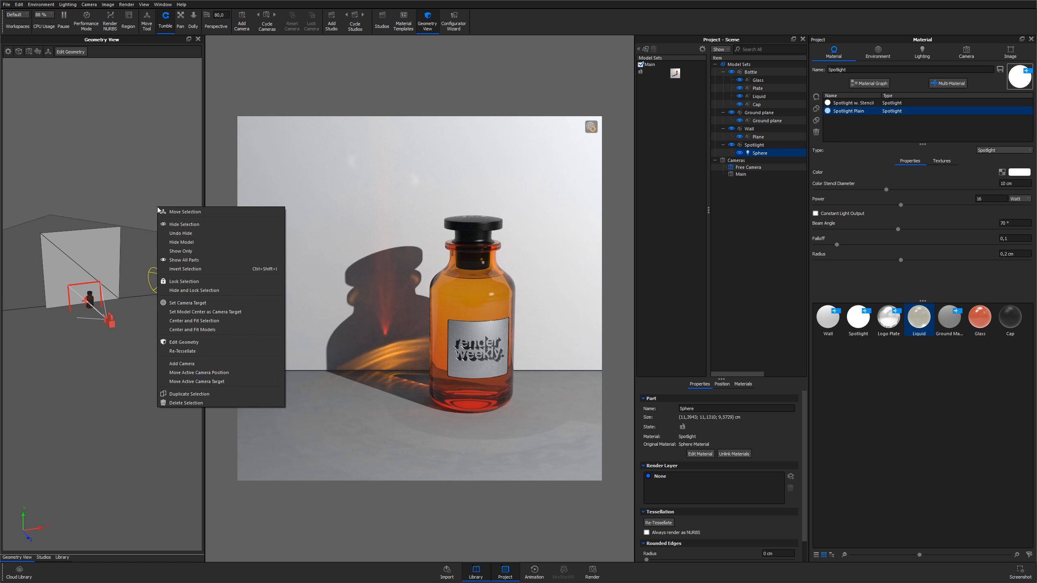
pyautogui.click(165, 214)
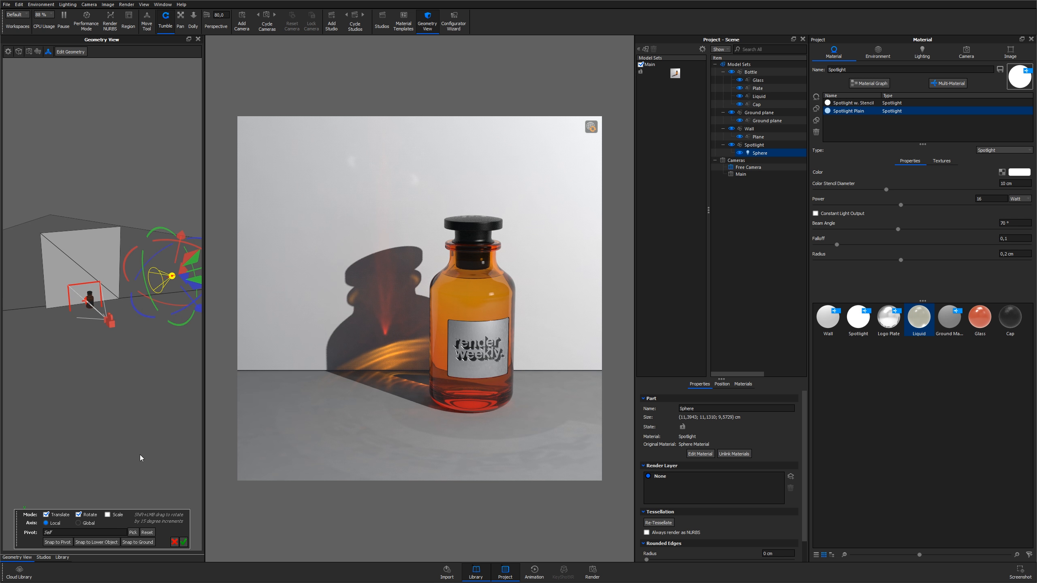
pyautogui.click(134, 533)
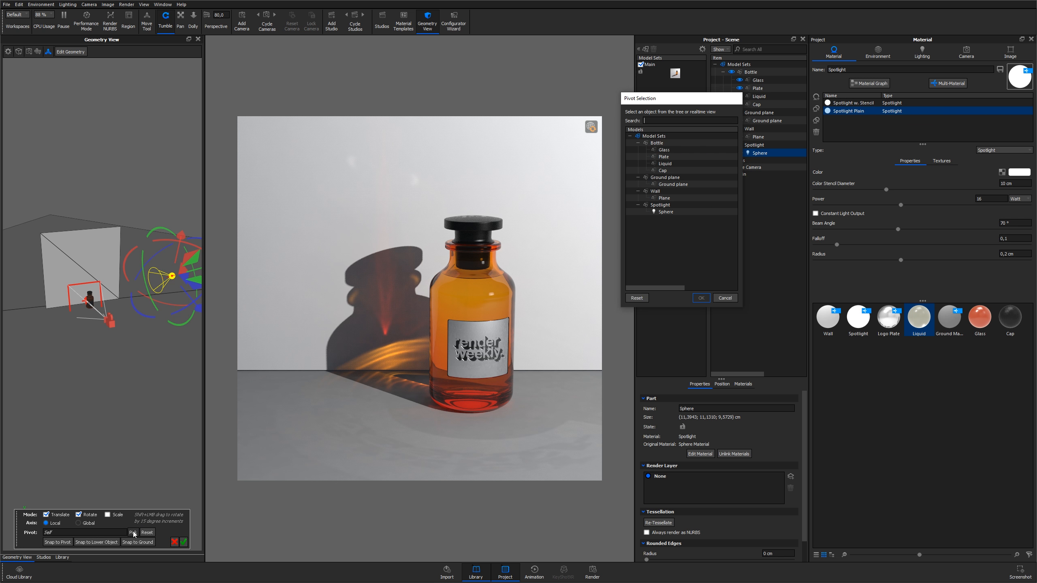
pyautogui.click(459, 307)
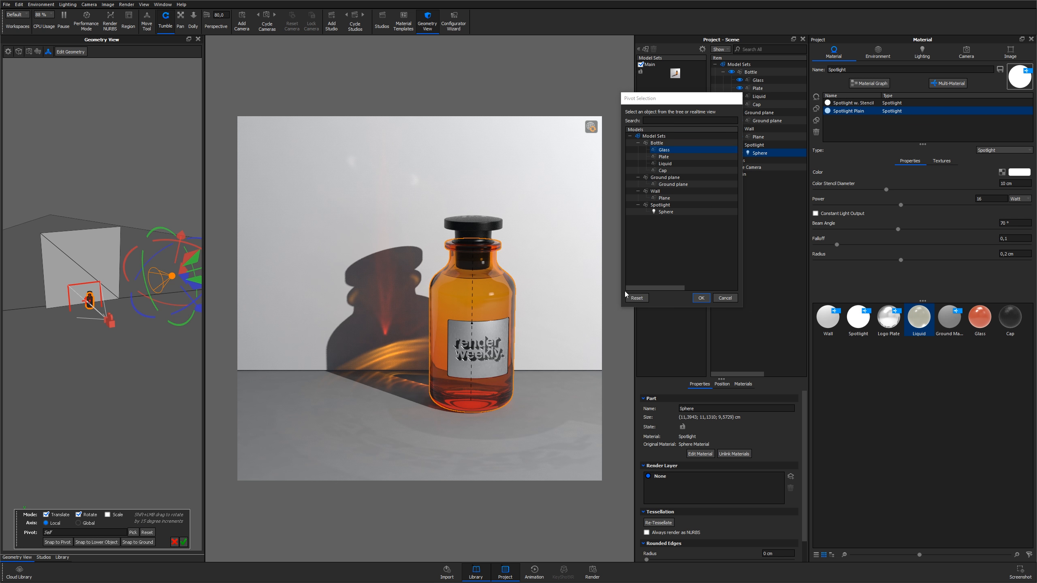
pyautogui.click(701, 297)
# Rotate the spotlight around the bottle to a new position and apply the move
pyautogui.moveTo(172, 207); pyautogui.dragTo(150, 338)
pyautogui.moveTo(151, 397); pyautogui.dragTo(154, 362)
pyautogui.moveTo(139, 309); pyautogui.dragTo(127, 327)
pyautogui.moveTo(119, 355); pyautogui.dragTo(151, 336)
pyautogui.moveTo(120, 282); pyautogui.dragTo(117, 309)
pyautogui.moveTo(153, 368); pyautogui.dragTo(109, 395)
pyautogui.moveTo(130, 322); pyautogui.dragTo(144, 305)
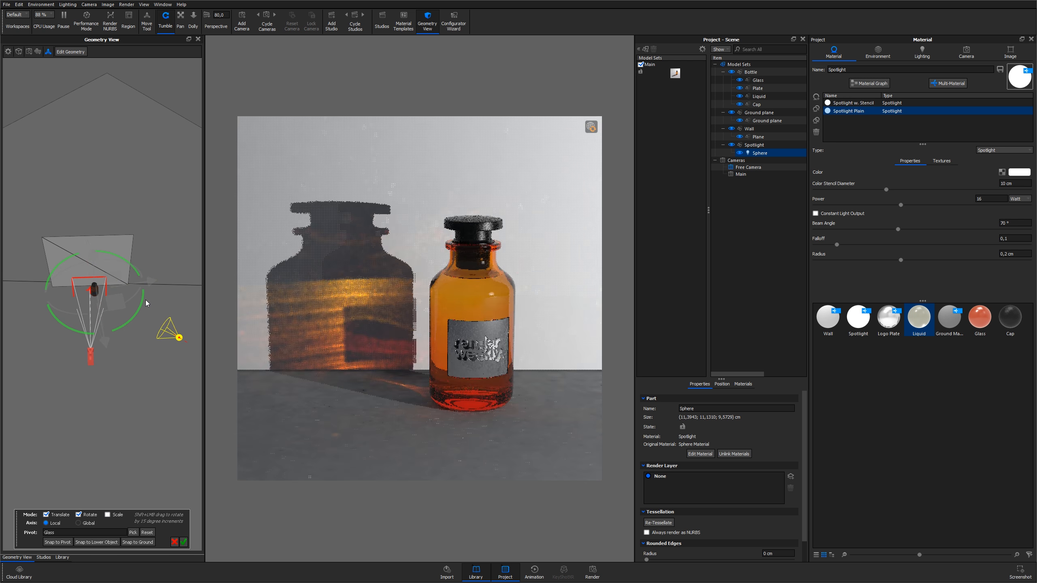
pyautogui.moveTo(142, 388); pyautogui.dragTo(134, 391)
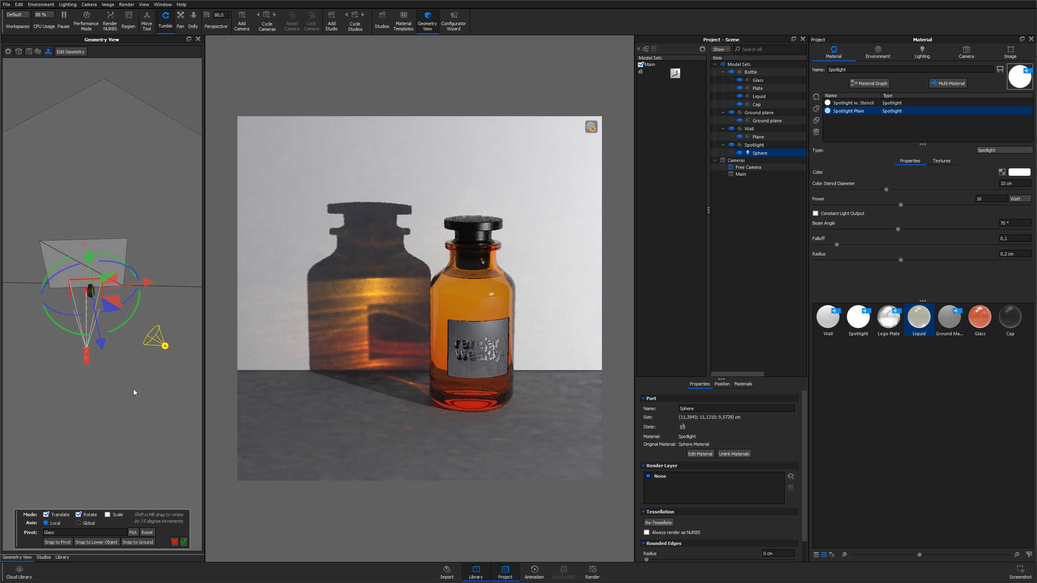
pyautogui.click(175, 543)
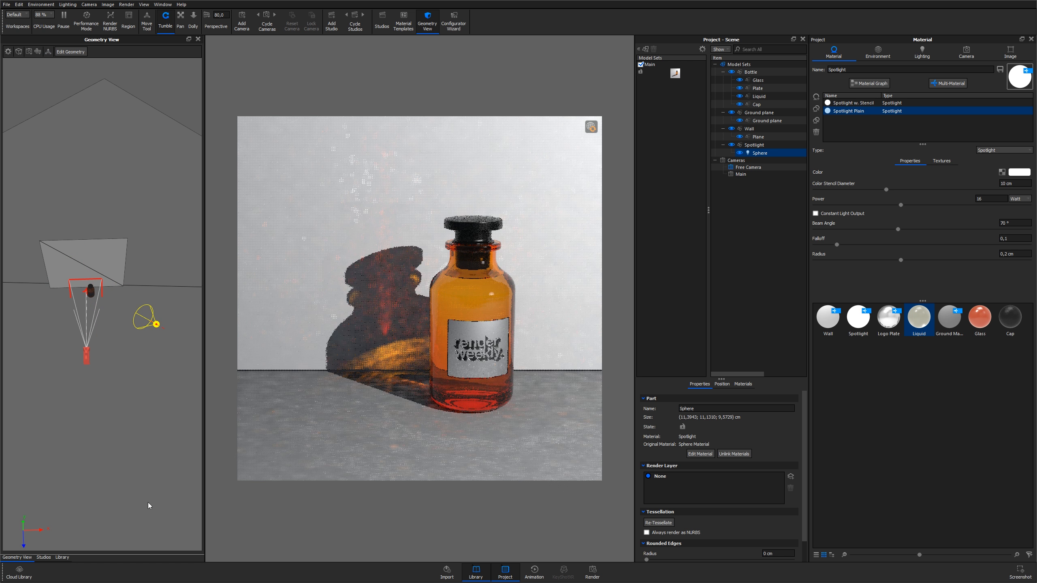
# Select the bottle's Glass part and open its material graph
pyautogui.moveTo(146, 359); pyautogui.dragTo(135, 331)
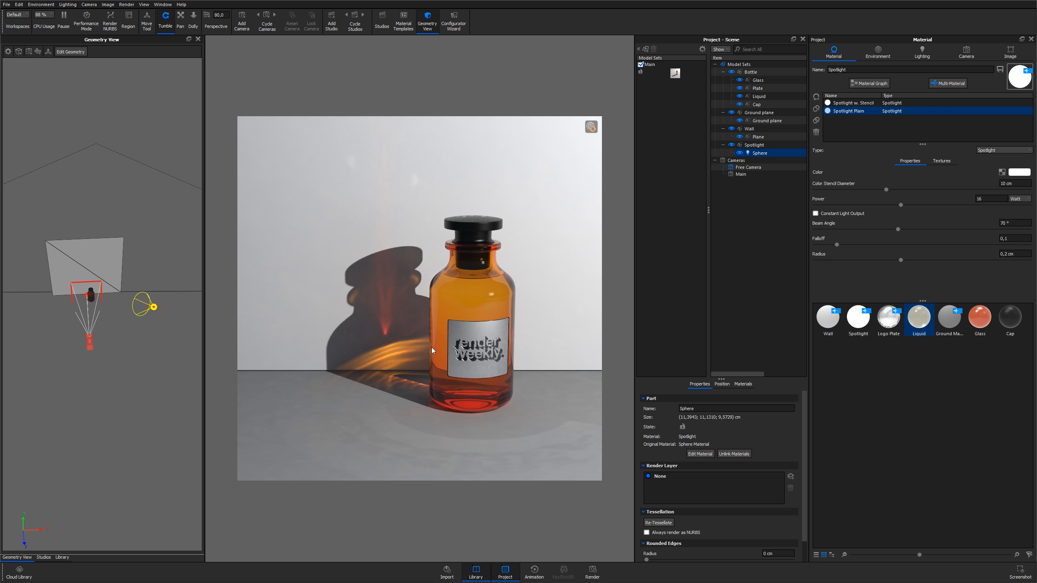
pyautogui.scroll(7, 433, 348)
pyautogui.moveTo(433, 348); pyautogui.dragTo(434, 219, button='middle')
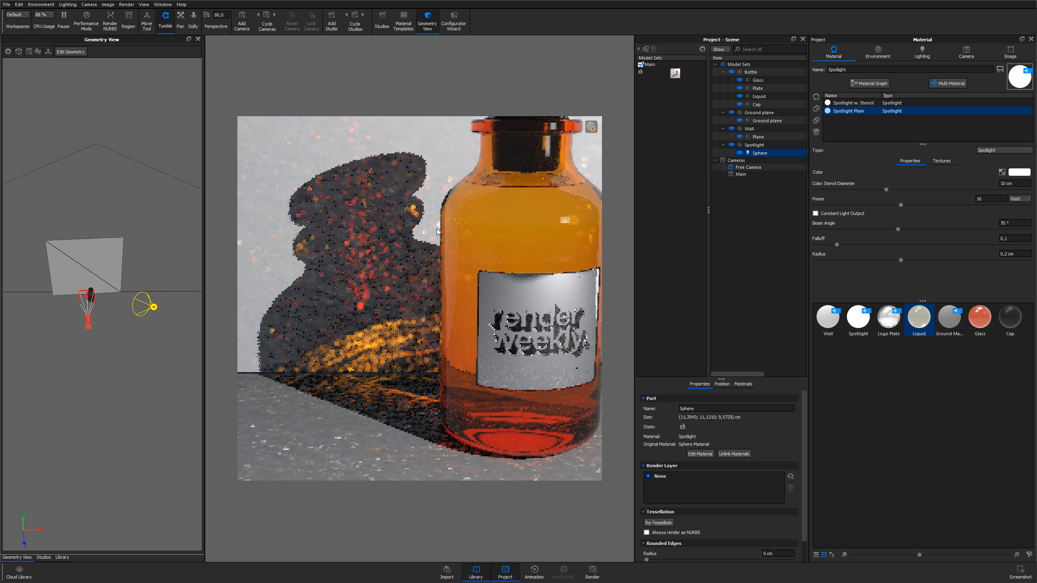
pyautogui.rightClick(455, 294)
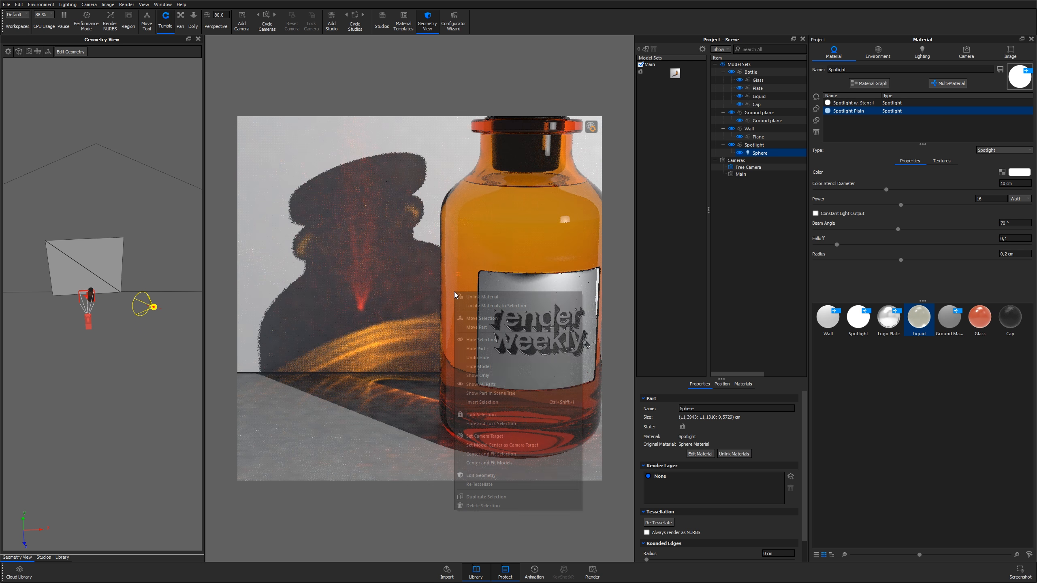
pyautogui.click(460, 273)
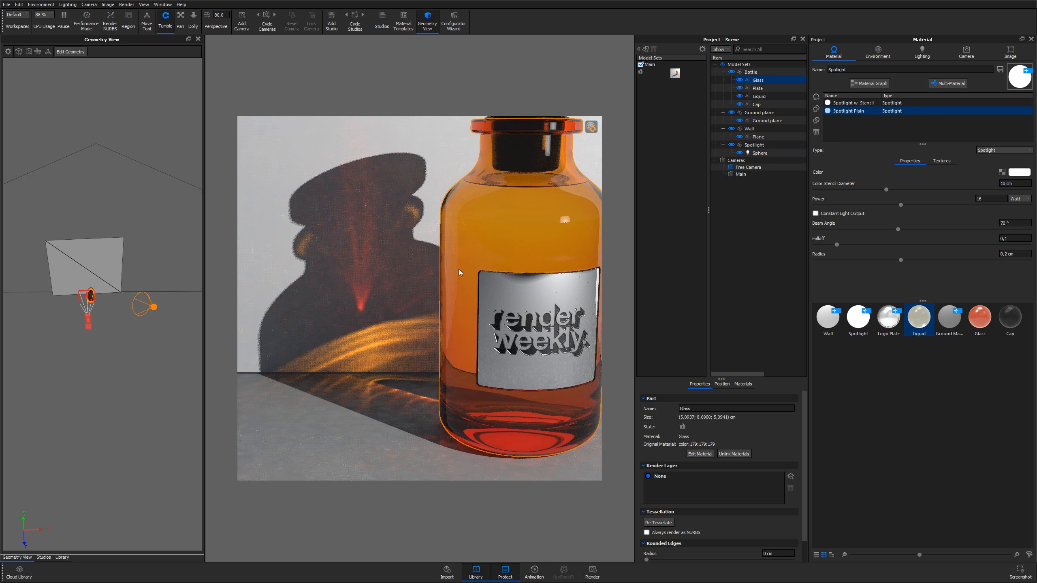
pyautogui.rightClick(460, 273)
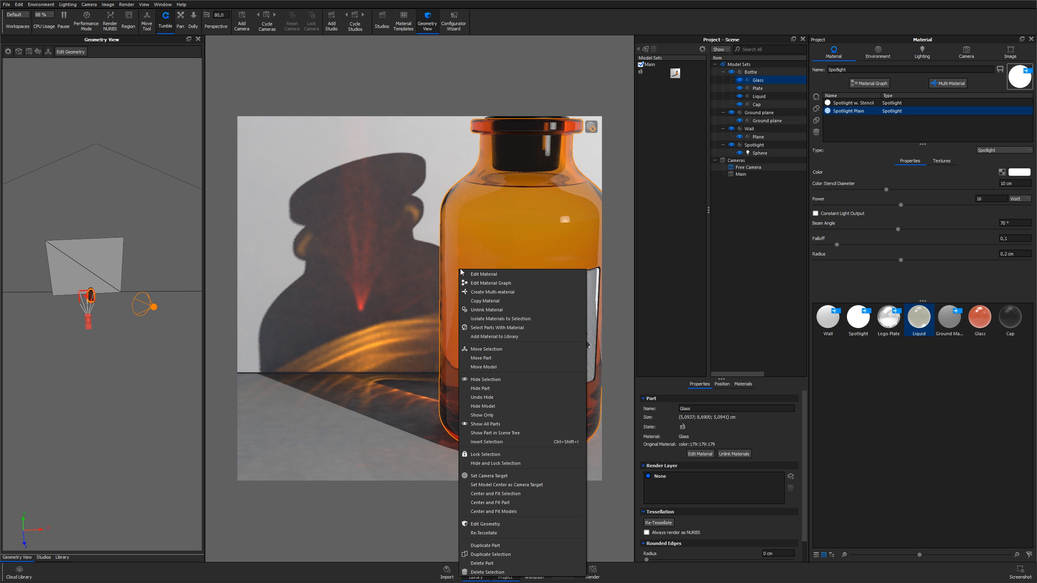
pyautogui.click(485, 285)
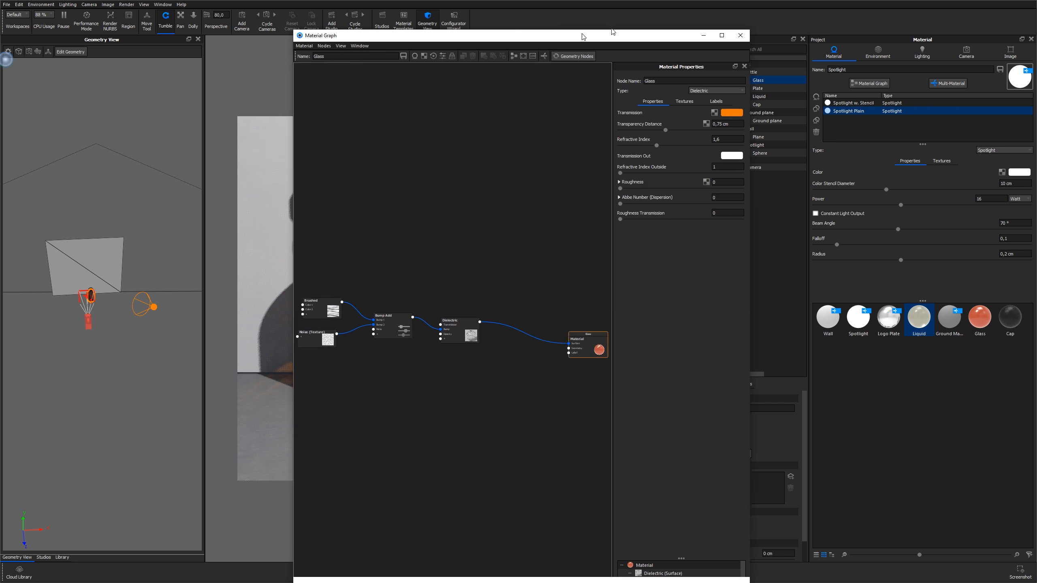
# Move the material graph window aside and rearrange the Brushed, Noise and Bump Add nodes
pyautogui.moveTo(574, 12); pyautogui.dragTo(829, 12)
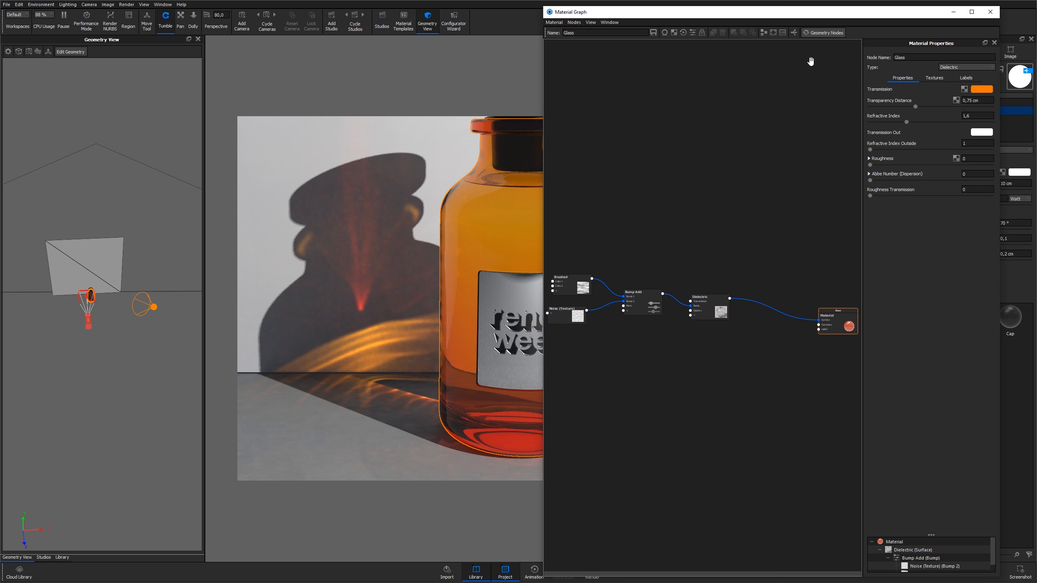
pyautogui.scroll(2, 674, 253)
pyautogui.moveTo(730, 316); pyautogui.dragTo(805, 320)
pyautogui.moveTo(628, 307); pyautogui.dragTo(691, 325)
pyautogui.moveTo(662, 364); pyautogui.dragTo(731, 364)
pyautogui.moveTo(620, 331); pyautogui.dragTo(676, 323)
pyautogui.moveTo(591, 277)
pyautogui.mouseDown()
pyautogui.moveTo(694, 283)
pyautogui.moveTo(680, 283)
pyautogui.mouseUp()
pyautogui.moveTo(682, 322); pyautogui.dragTo(673, 323)
pyautogui.moveTo(675, 285); pyautogui.dragTo(673, 288)
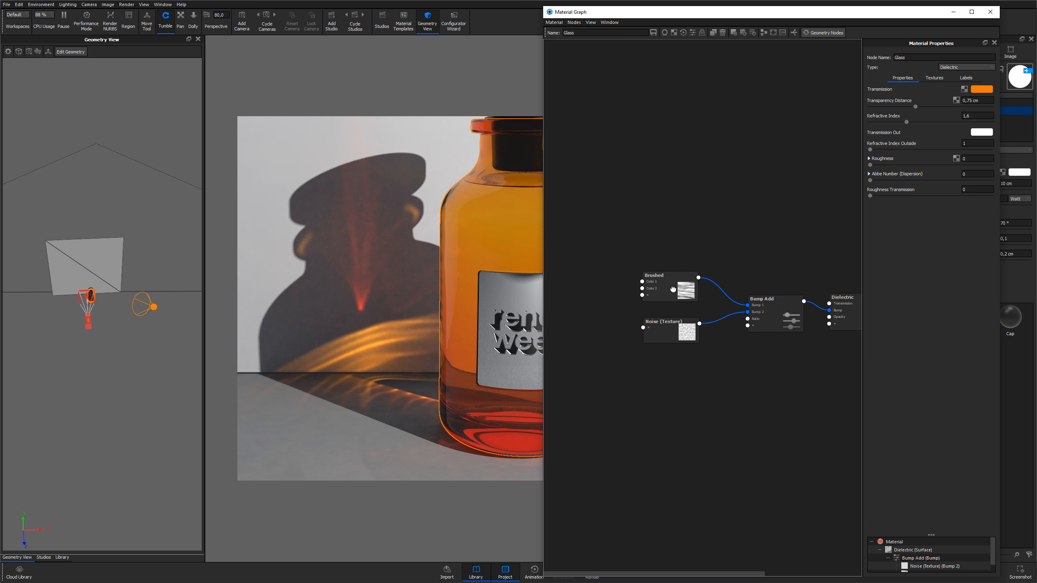
# Inspect the Brushed texture node's properties and its preview on the bottle
pyautogui.doubleClick(673, 288)
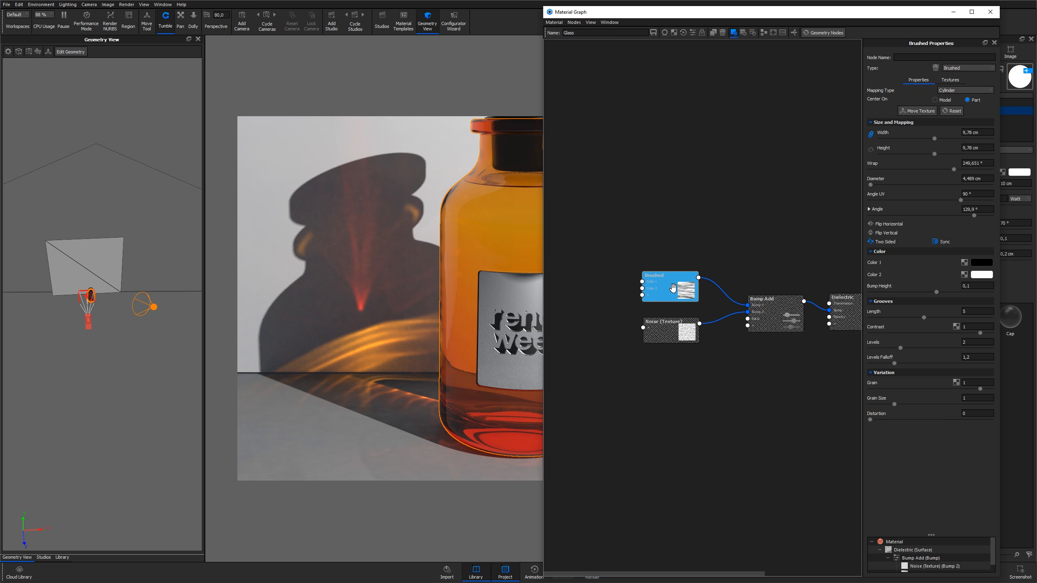
pyautogui.moveTo(523, 231); pyautogui.dragTo(406, 240, button='middle')
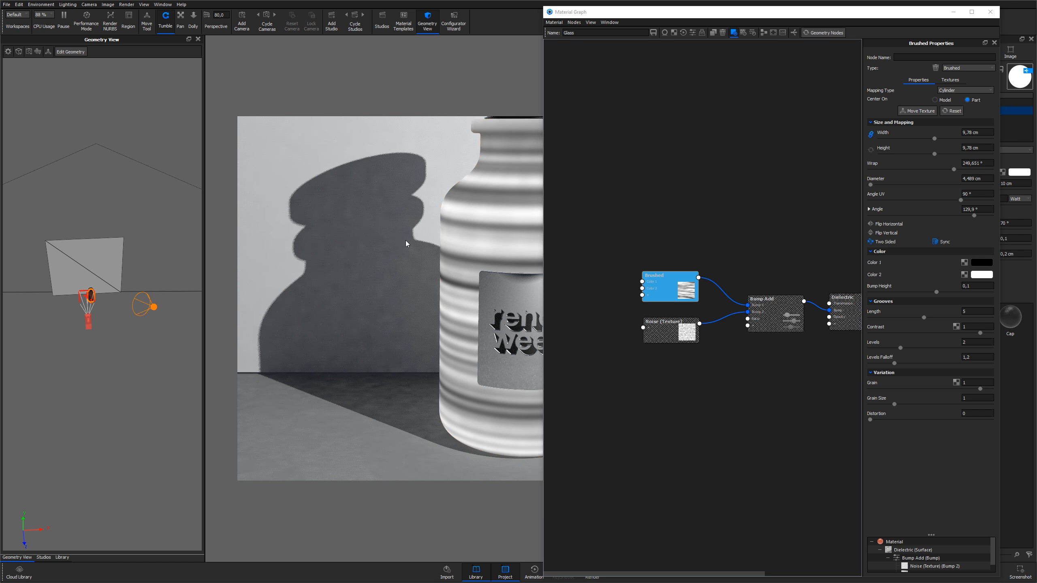
pyautogui.scroll(-2, 407, 240)
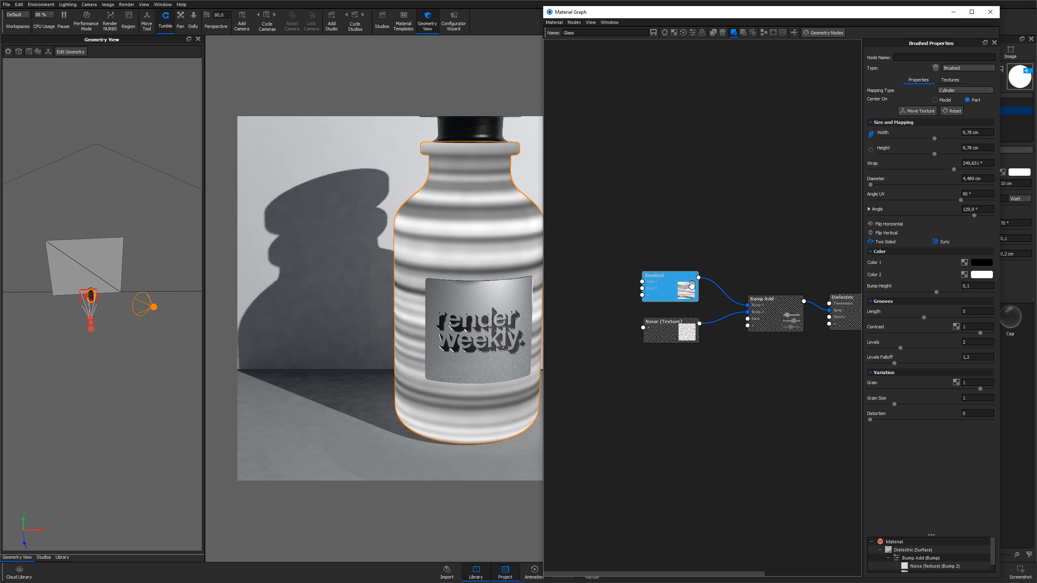
pyautogui.click(600, 271)
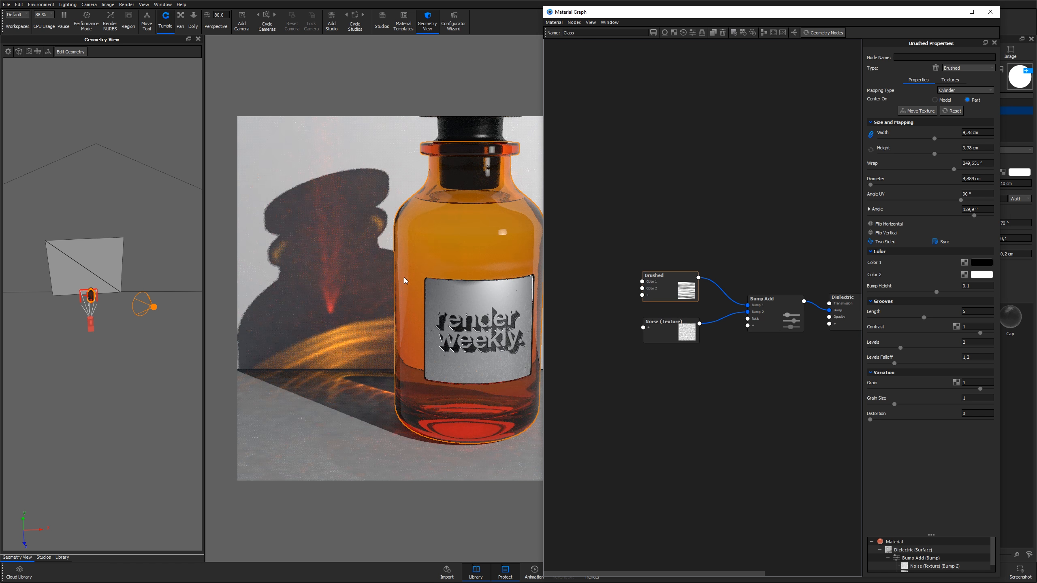
# Draw a render region about 470 × 378 px around the caustics beside the bottle base
pyautogui.moveTo(373, 280); pyautogui.dragTo(436, 265, button='middle')
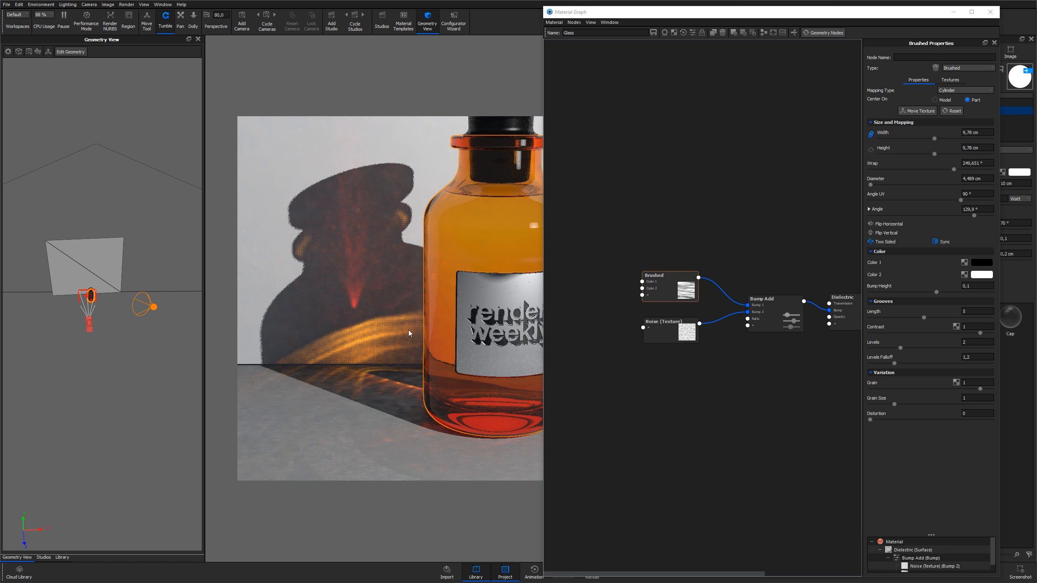
pyautogui.click(128, 16)
pyautogui.moveTo(475, 301); pyautogui.dragTo(357, 326)
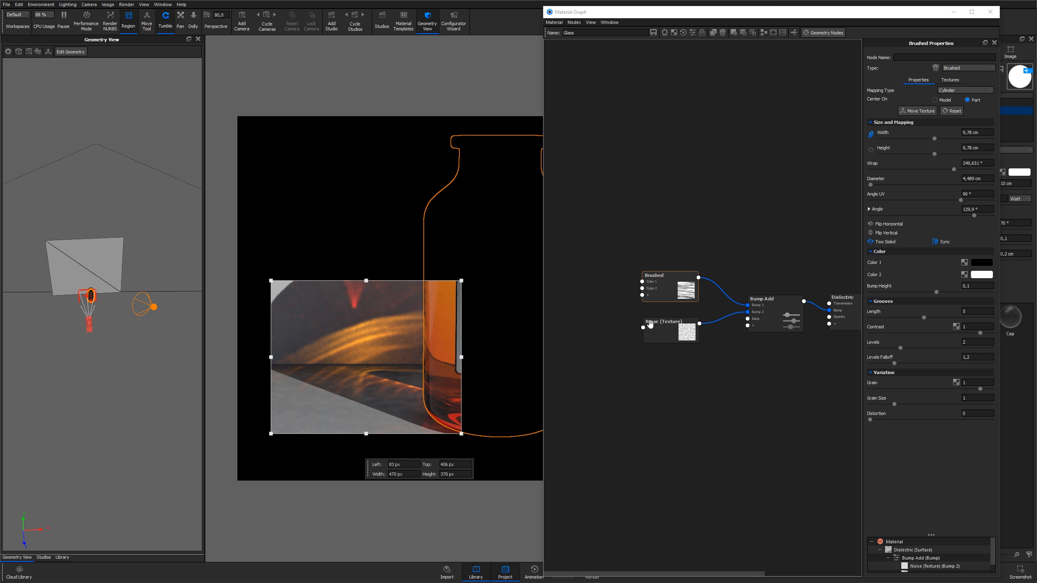
# Set the Brushed texture node's bump height to 0,1
pyautogui.moveTo(674, 285); pyautogui.dragTo(666, 283)
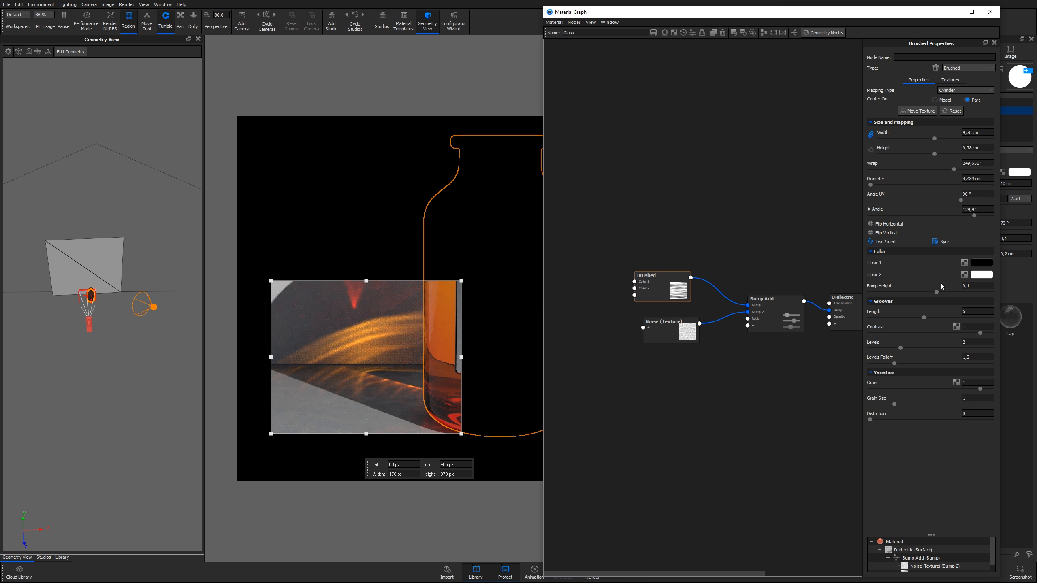
pyautogui.moveTo(975, 286); pyautogui.dragTo(953, 285)
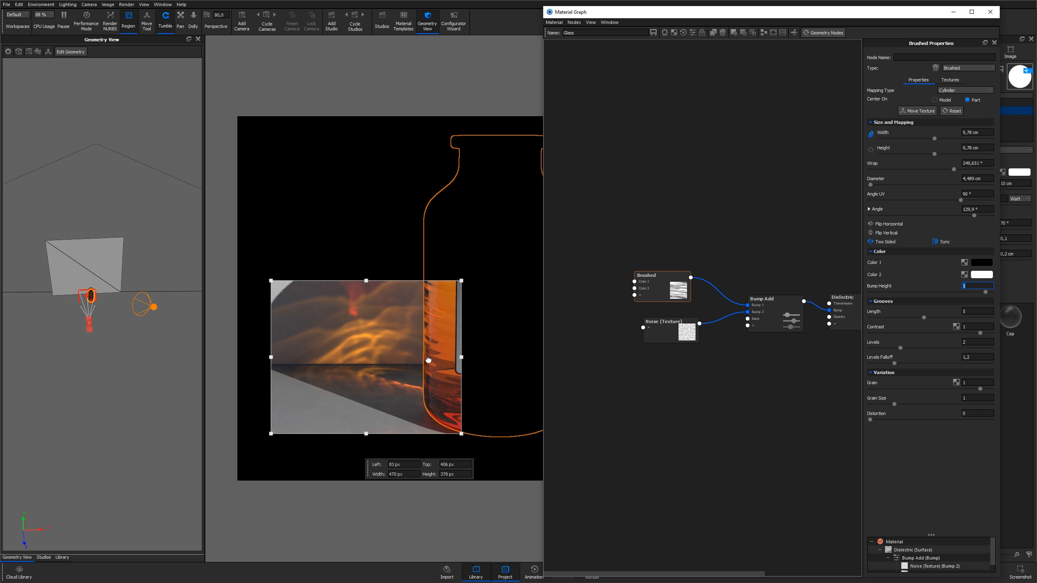
pyautogui.write('0,1')
pyautogui.press('Return')
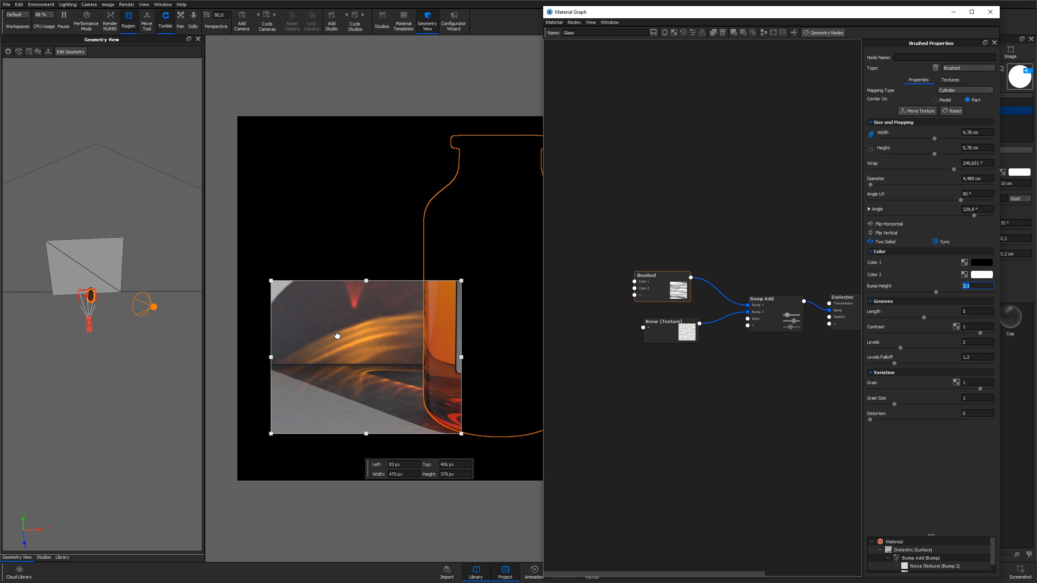
# Close the material graph and clear the render region from the viewport
pyautogui.click(647, 387)
pyautogui.scroll(2, 648, 386)
pyautogui.scroll(-2, 646, 386)
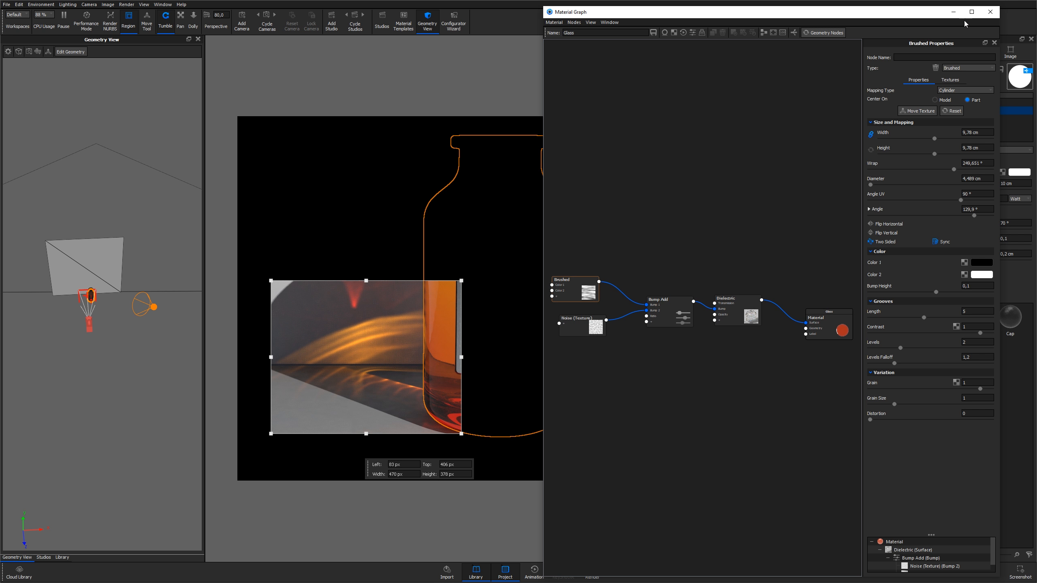
pyautogui.click(990, 12)
pyautogui.click(405, 236)
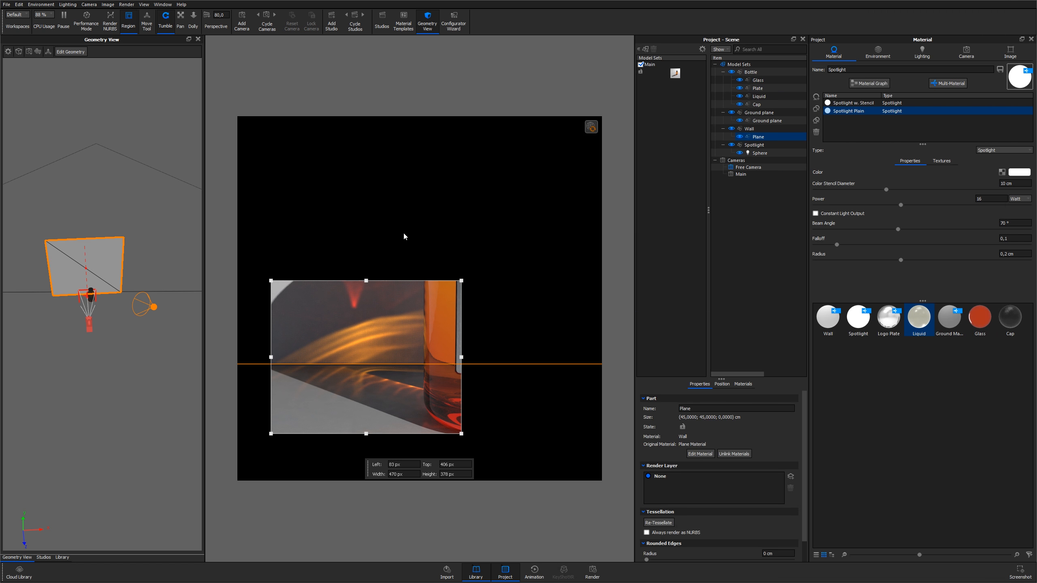
pyautogui.hotkey('shift', 'r')
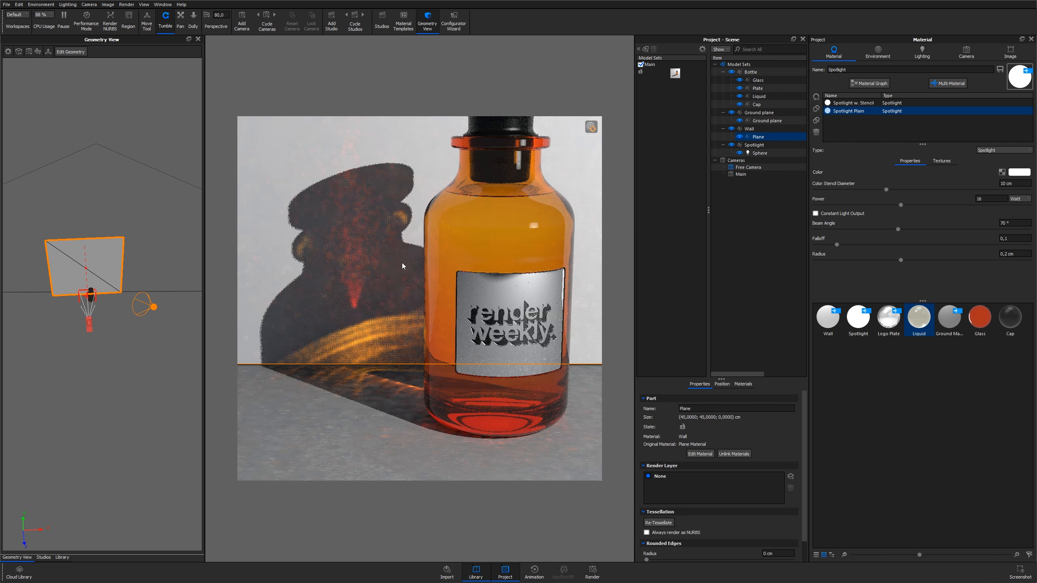
# Switch the viewport to the Main camera
pyautogui.scroll(-3, 395, 253)
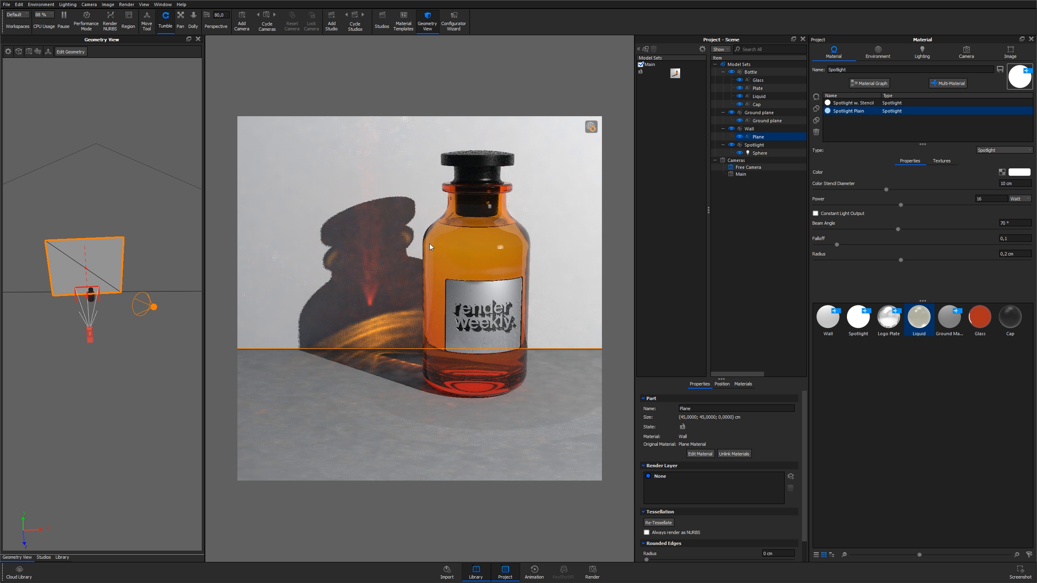
pyautogui.click(962, 53)
pyautogui.click(868, 73)
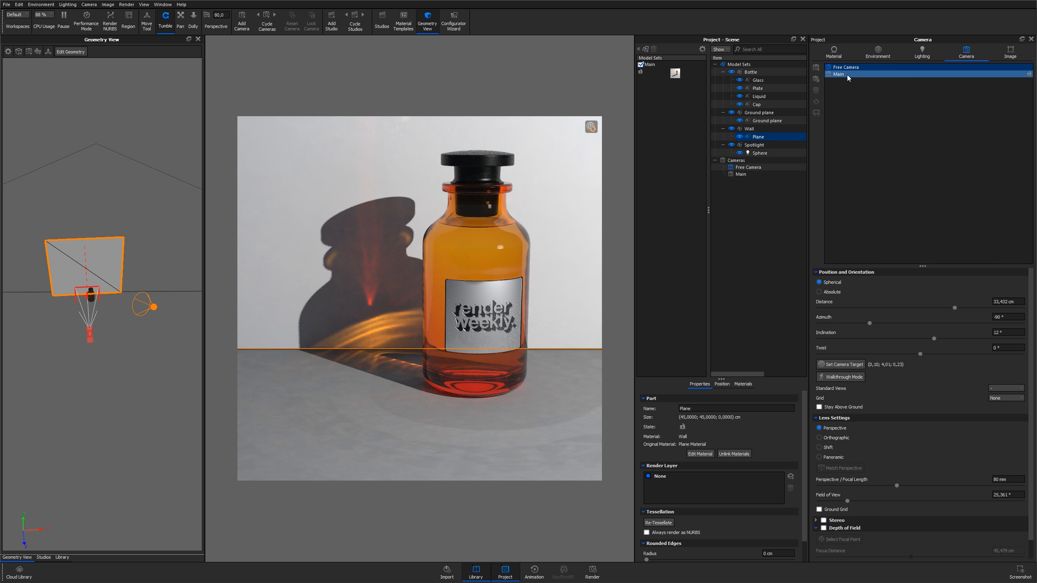
pyautogui.doubleClick(847, 77)
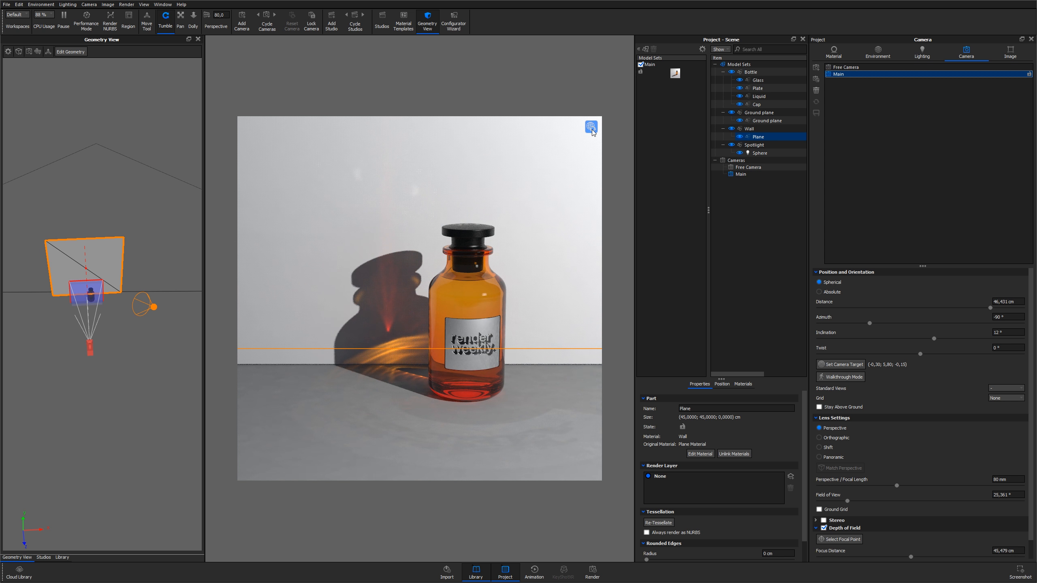
# Review the environment settings and the real-time view of the bottle
pyautogui.click(889, 52)
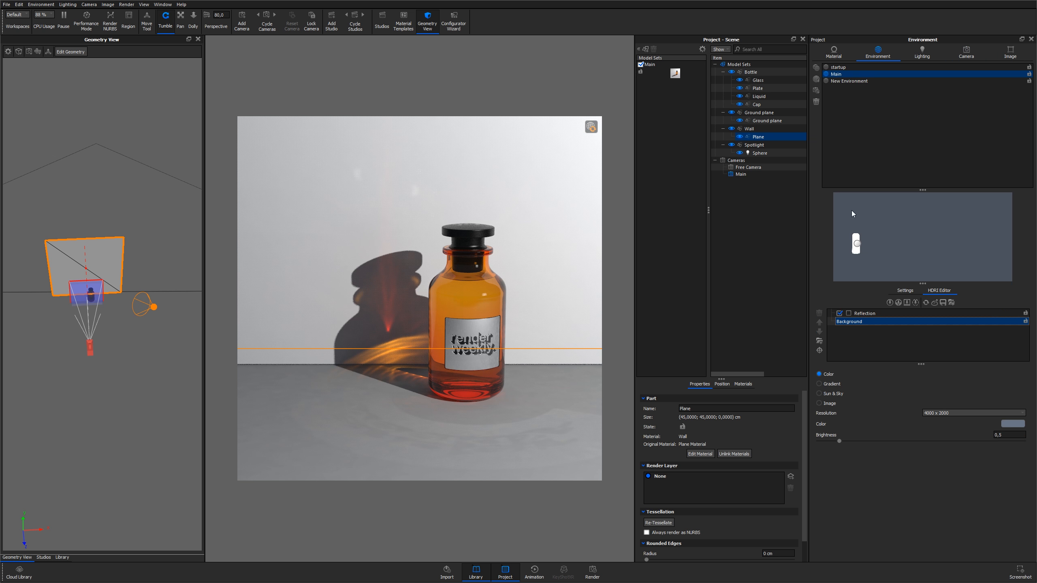
pyautogui.click(591, 130)
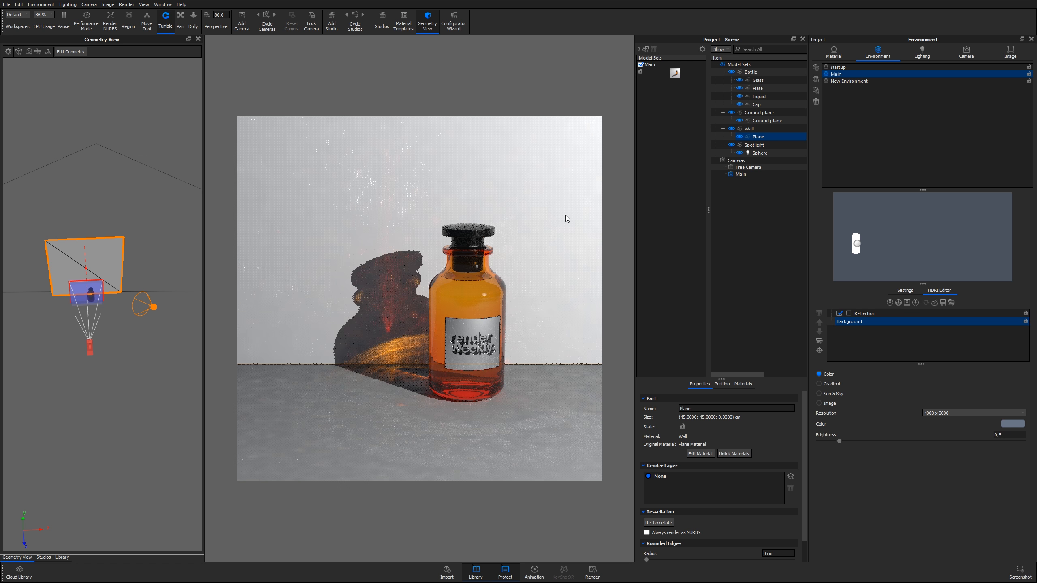
pyautogui.click(674, 256)
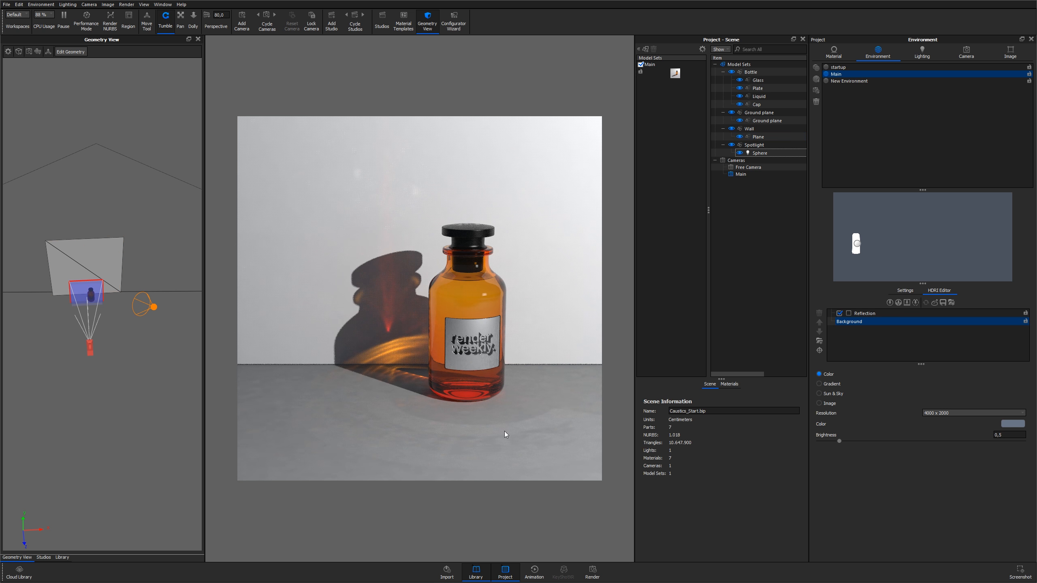
# Start a background render of CausticPass.279.psd using Maximum Samples quality
pyautogui.click(592, 573)
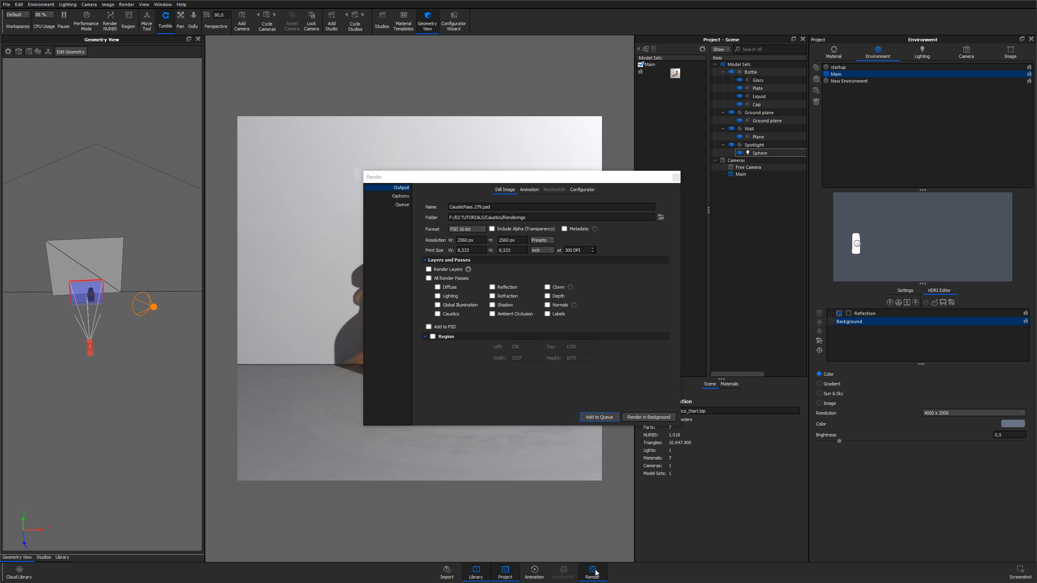
pyautogui.moveTo(482, 206)
pyautogui.mouseDown()
pyautogui.moveTo(450, 206)
pyautogui.moveTo(469, 206)
pyautogui.mouseUp()
pyautogui.click(468, 207)
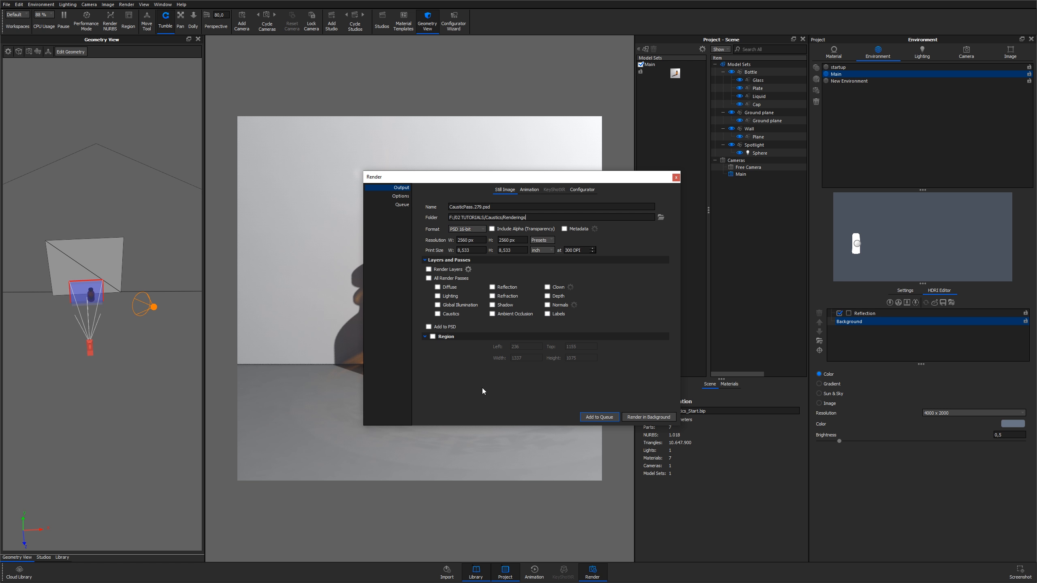
pyautogui.click(400, 196)
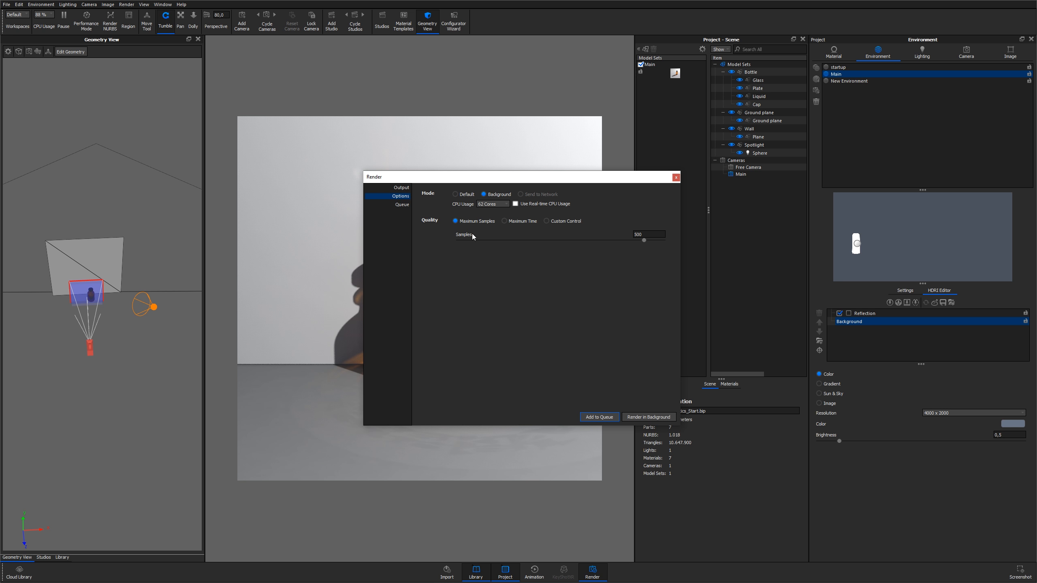
pyautogui.click(917, 59)
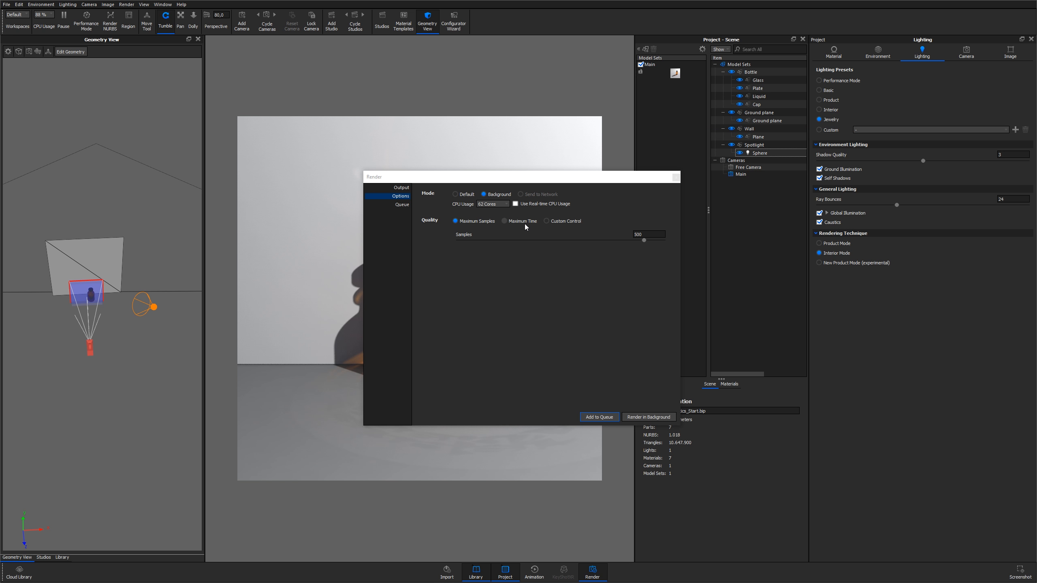
pyautogui.click(473, 222)
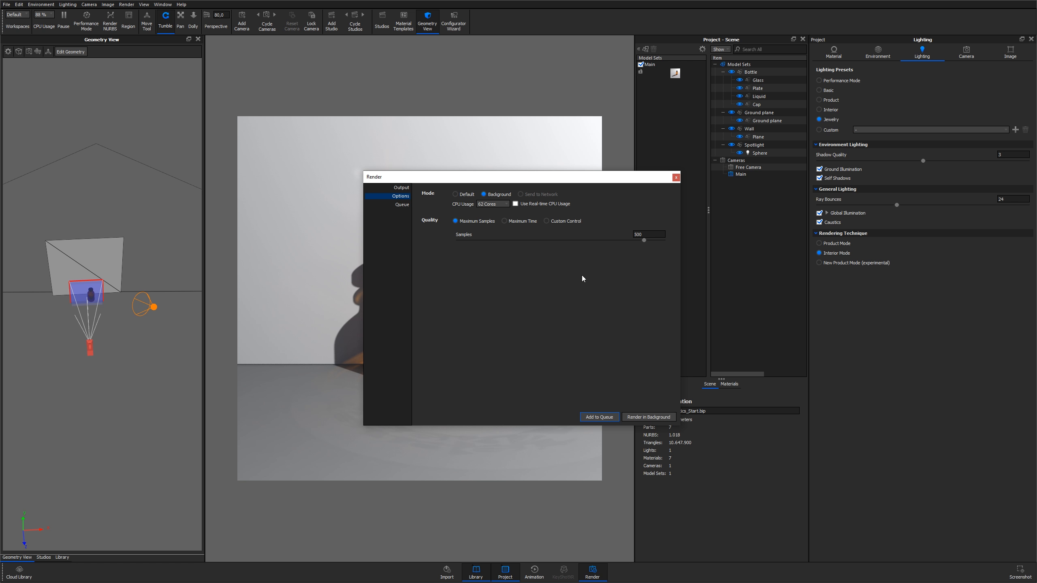
pyautogui.click(643, 417)
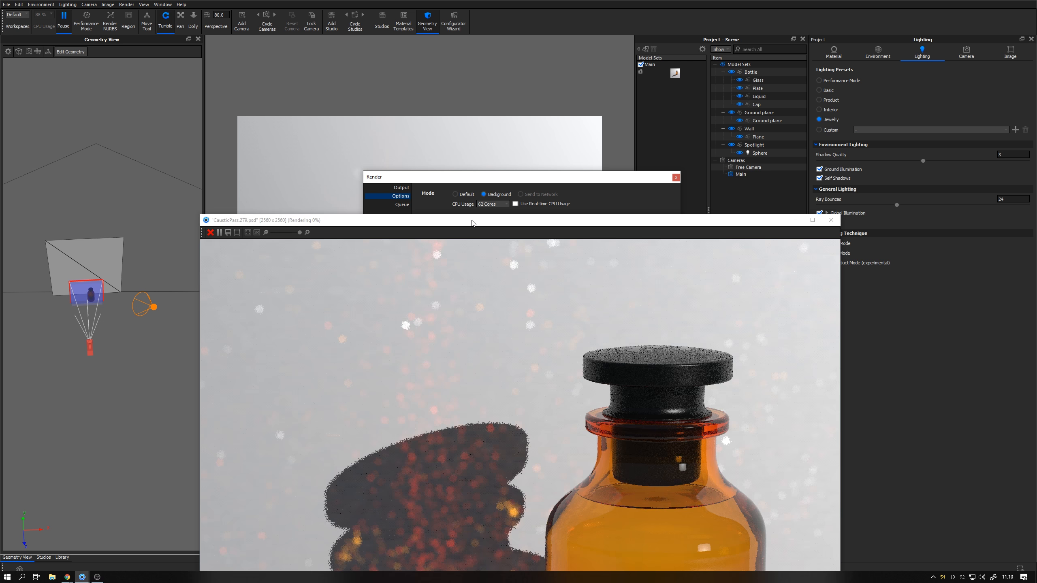
# Maximize the render window and zoom in to inspect the caustics as the render progresses
pyautogui.moveTo(472, 223); pyautogui.dragTo(491, 1)
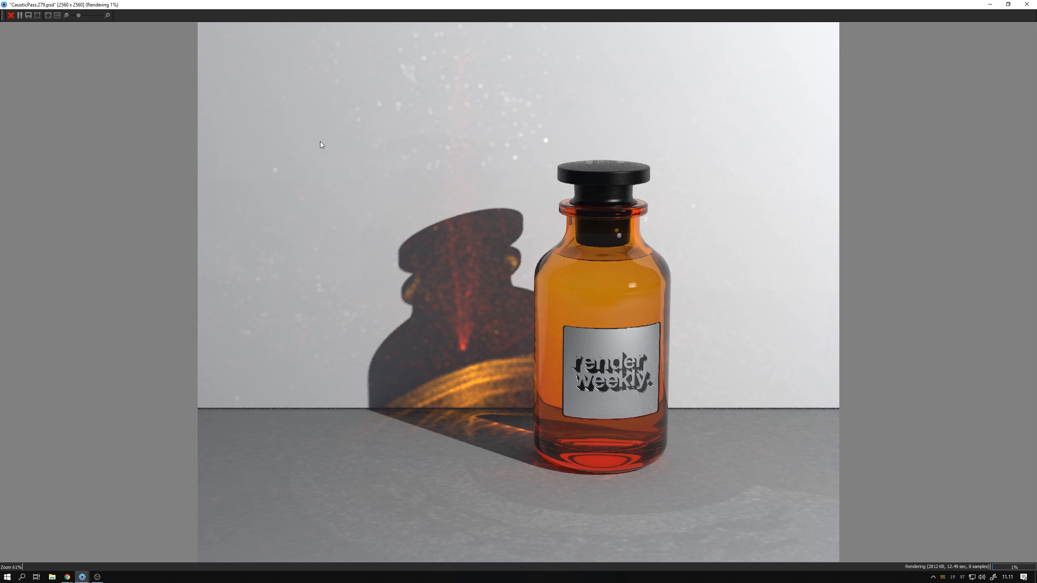
pyautogui.scroll(2, 285, 317)
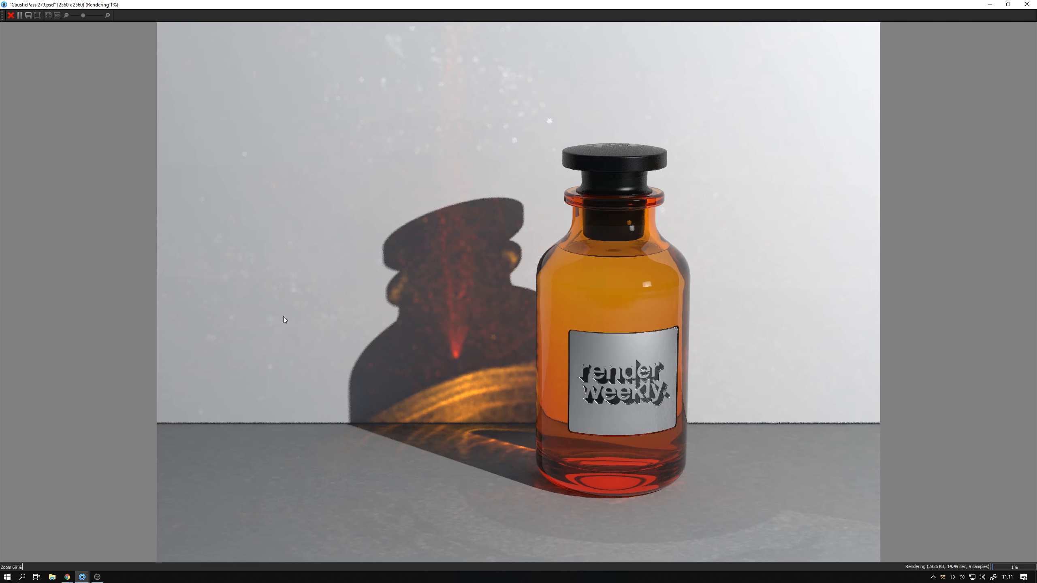
pyautogui.scroll(-3, 283, 317)
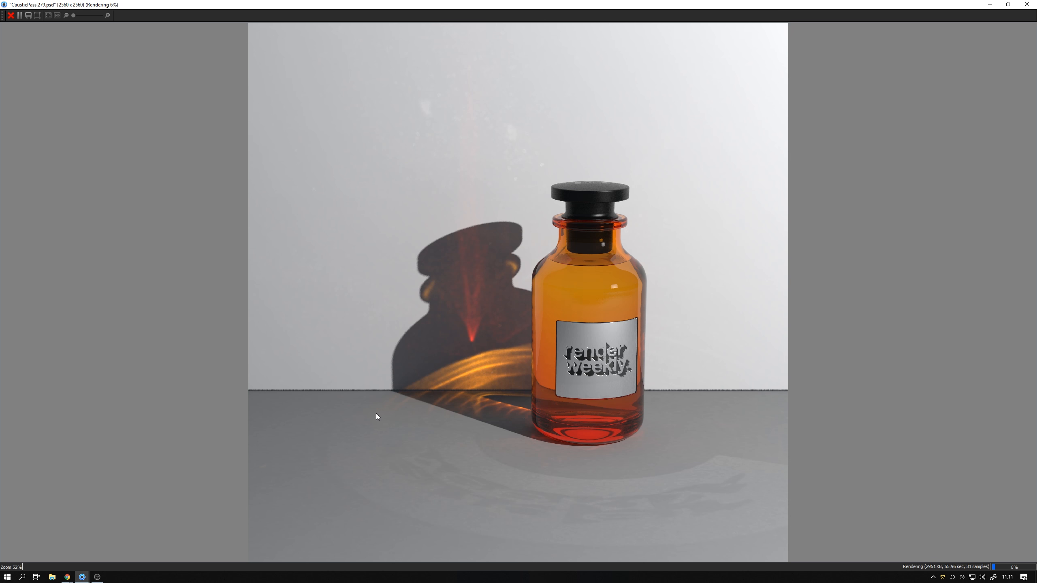
# Stop the render without saving, close the render dialog and resume real-time rendering
pyautogui.click(10, 15)
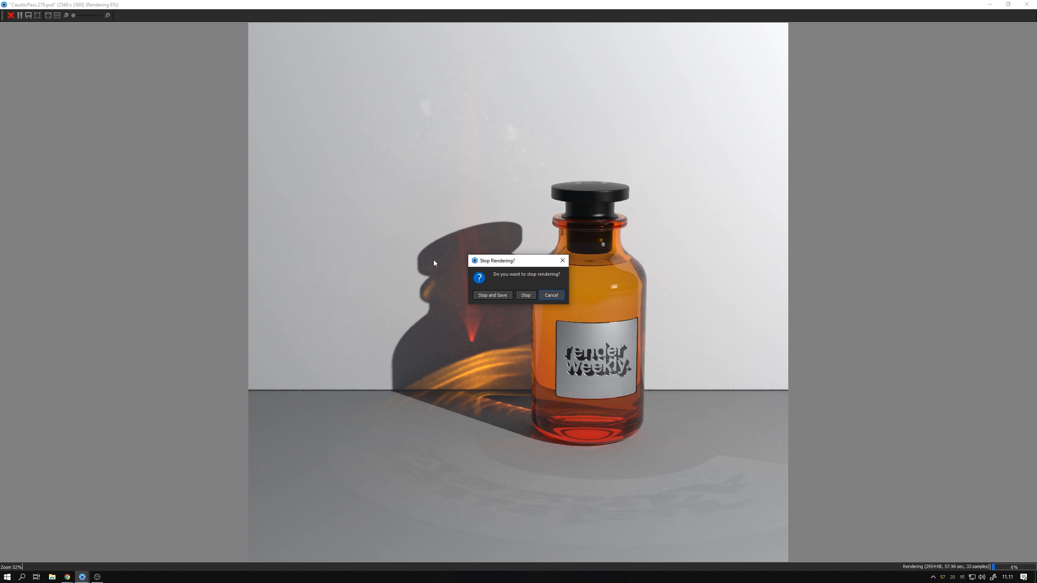
pyautogui.click(526, 295)
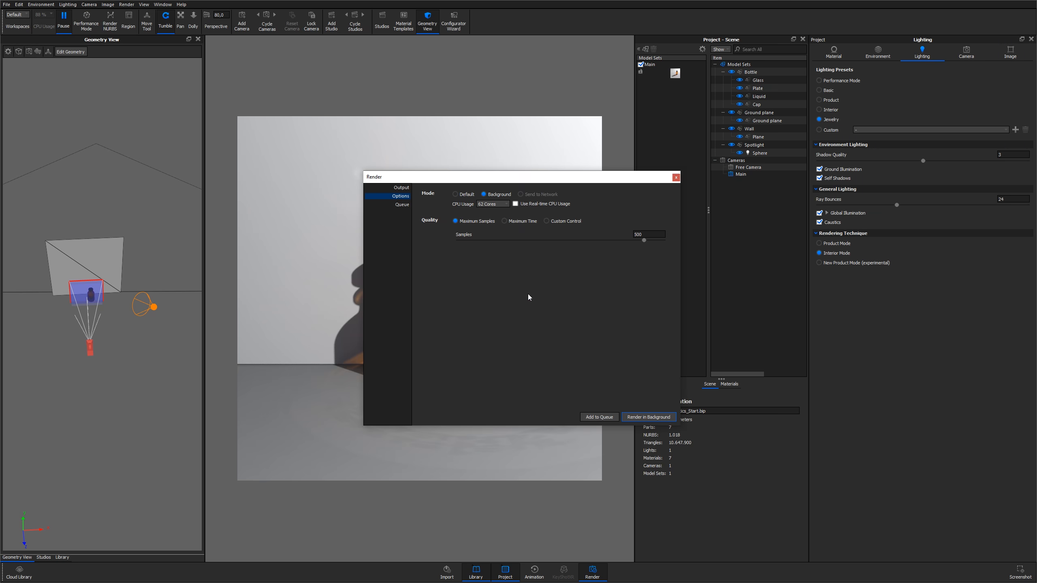
pyautogui.click(677, 179)
pyautogui.click(556, 223)
pyautogui.hotkey('shift', 'p')
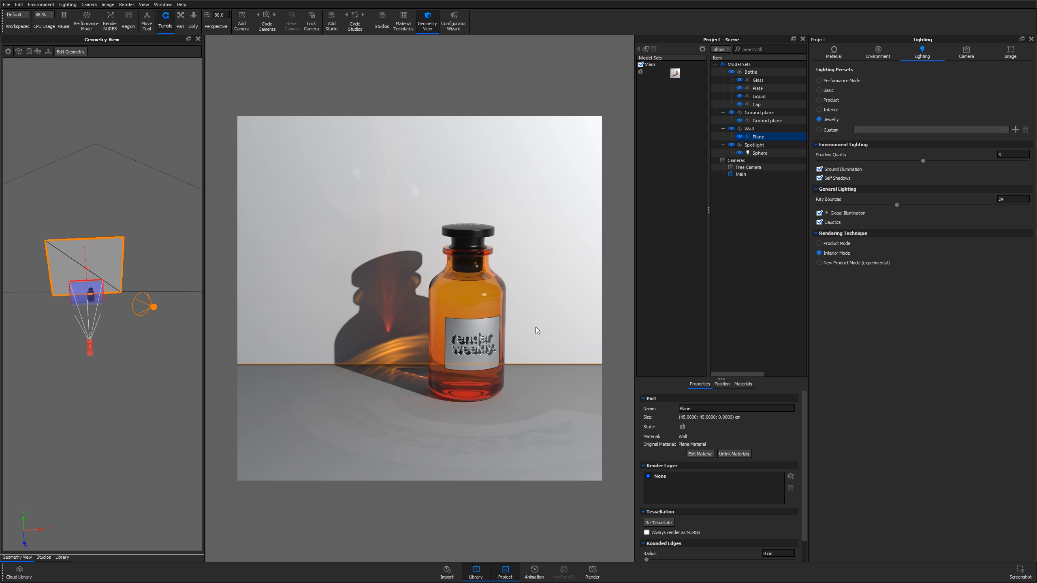
# Open the ground plane's material graph, rearrange its texture and Plastic nodes, and close it
pyautogui.doubleClick(535, 385)
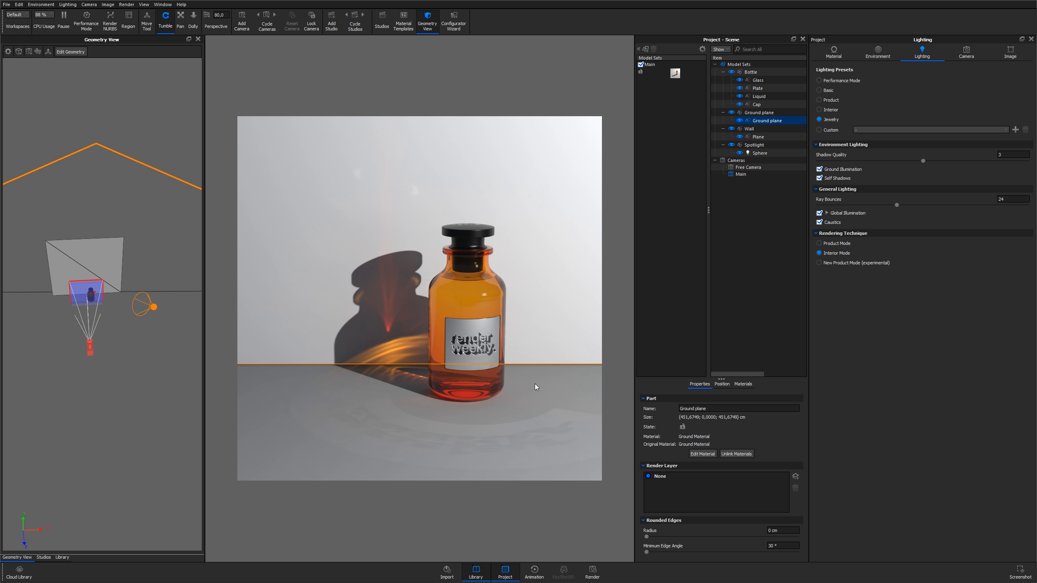
pyautogui.click(842, 104)
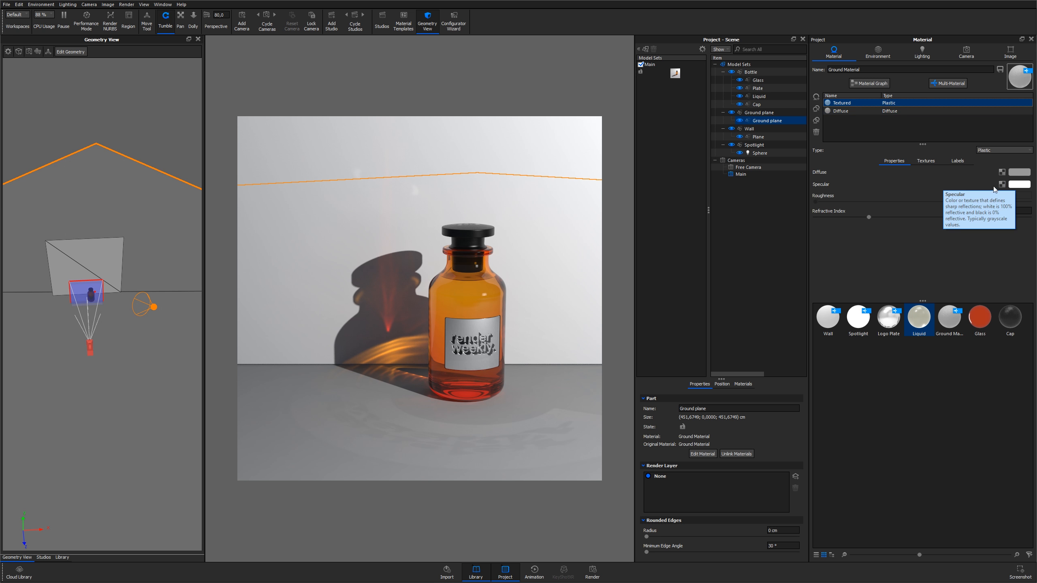
pyautogui.click(530, 330)
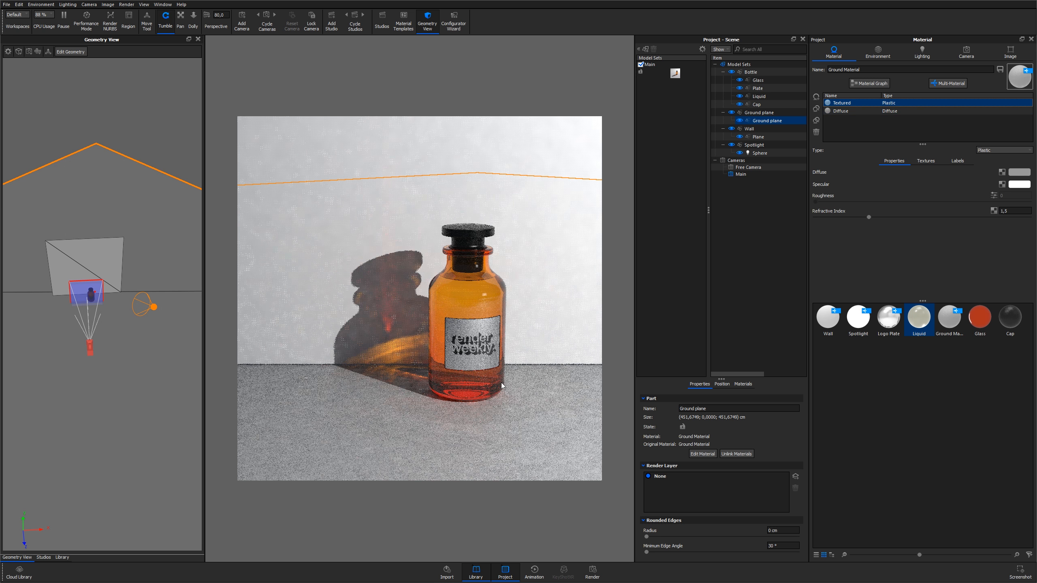
pyautogui.click(867, 83)
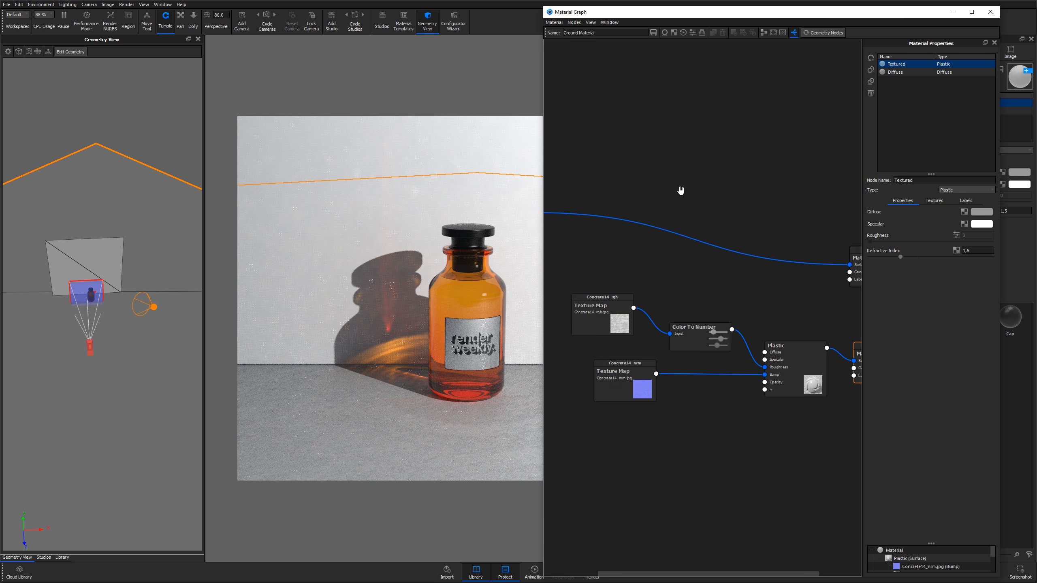
pyautogui.moveTo(590, 268); pyautogui.dragTo(689, 187)
pyautogui.moveTo(805, 243); pyautogui.dragTo(792, 208)
pyautogui.scroll(5, 766, 314)
pyautogui.moveTo(724, 399); pyautogui.dragTo(730, 385)
pyautogui.moveTo(595, 410); pyautogui.dragTo(665, 387)
pyautogui.moveTo(598, 373); pyautogui.dragTo(604, 374)
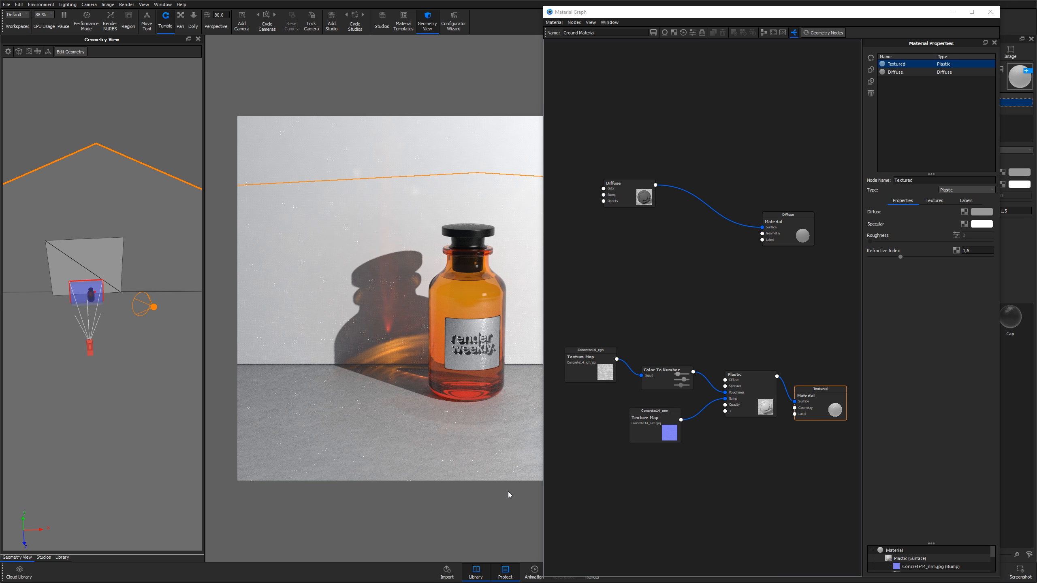
pyautogui.click(986, 16)
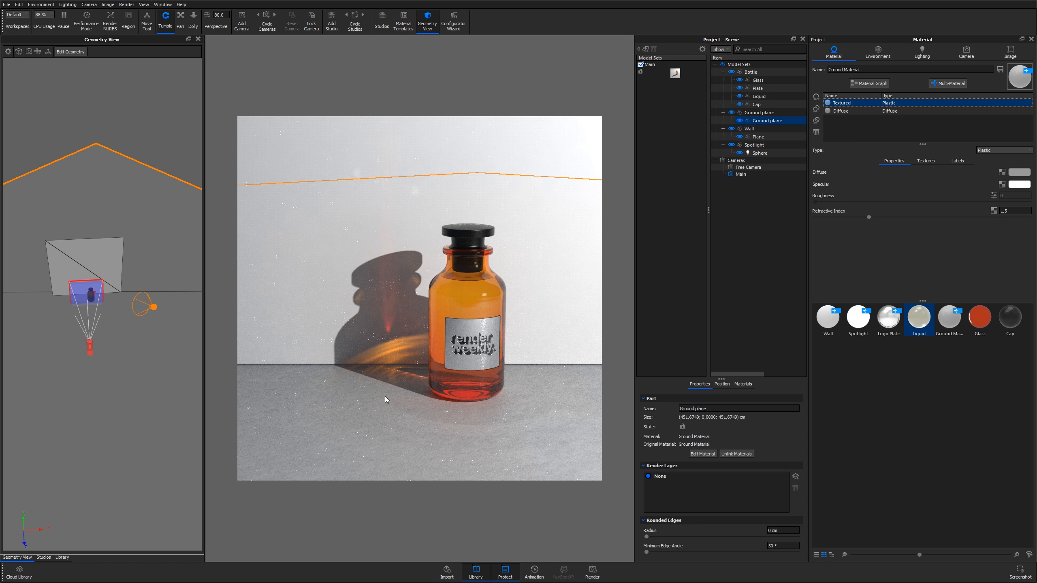
# Select the wall, open its material graph and reposition the Displace node
pyautogui.click(539, 249)
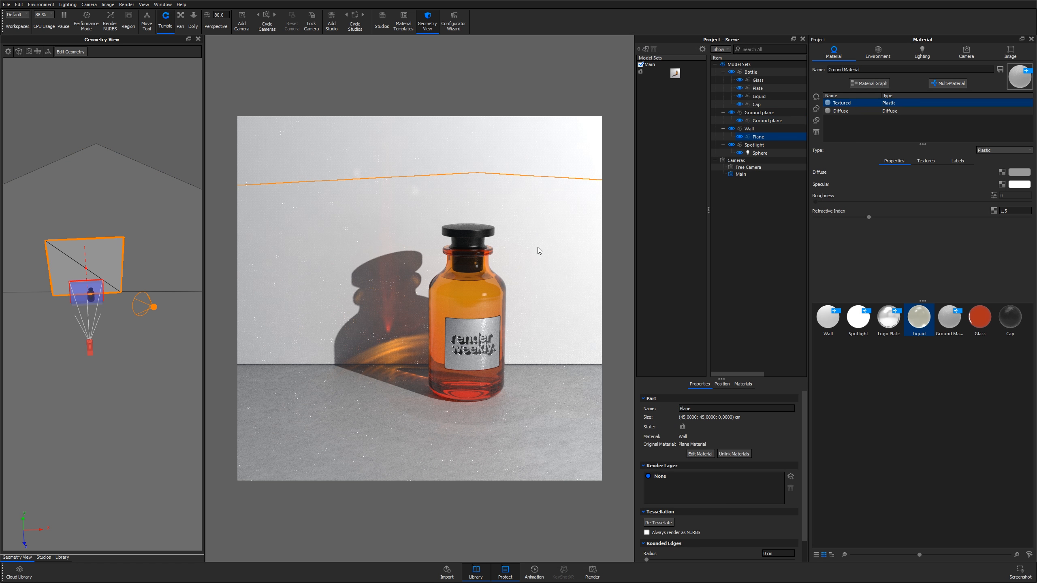
pyautogui.click(869, 103)
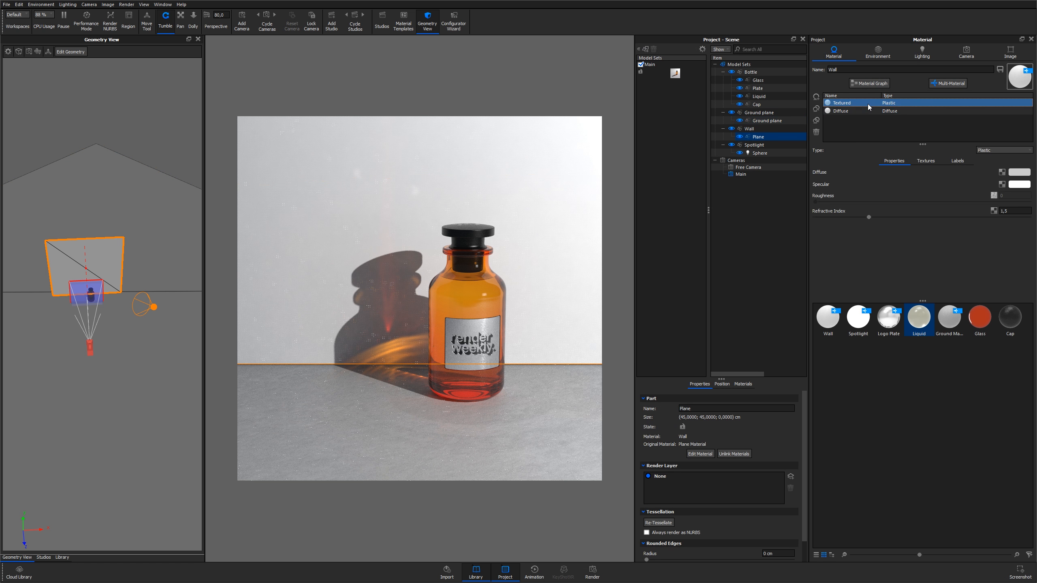
pyautogui.click(869, 83)
pyautogui.moveTo(756, 269); pyautogui.dragTo(719, 260, button='middle')
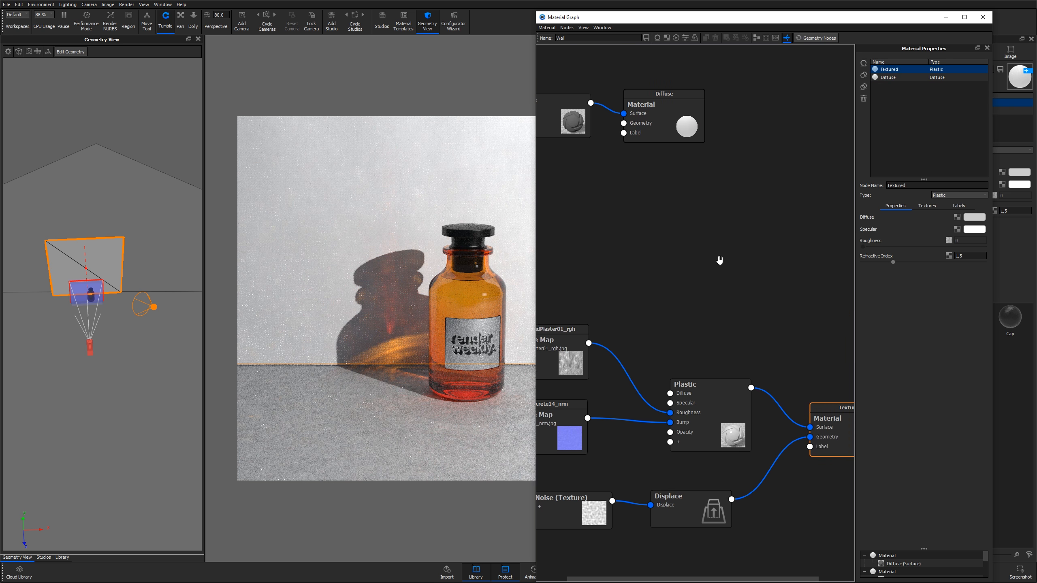
pyautogui.scroll(-1, 711, 261)
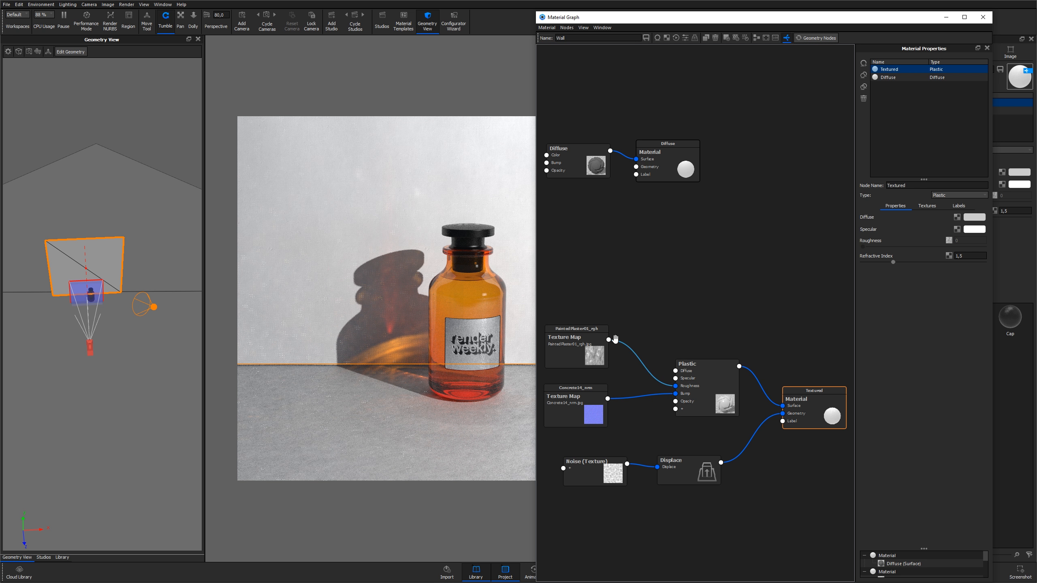
pyautogui.moveTo(688, 466); pyautogui.dragTo(687, 457)
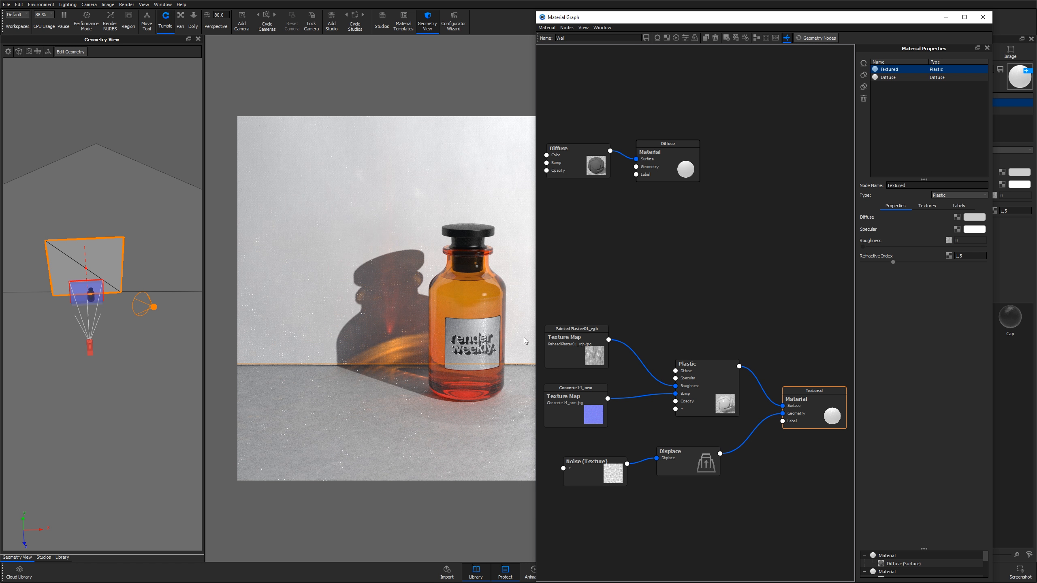
# Close the material graph and start a background render from the render options
pyautogui.click(625, 294)
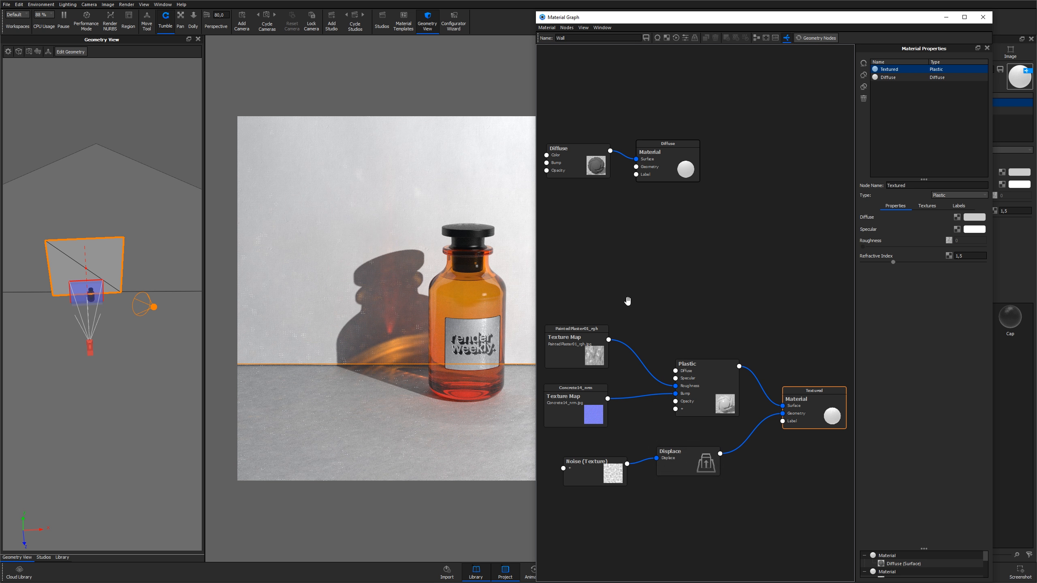
pyautogui.click(982, 19)
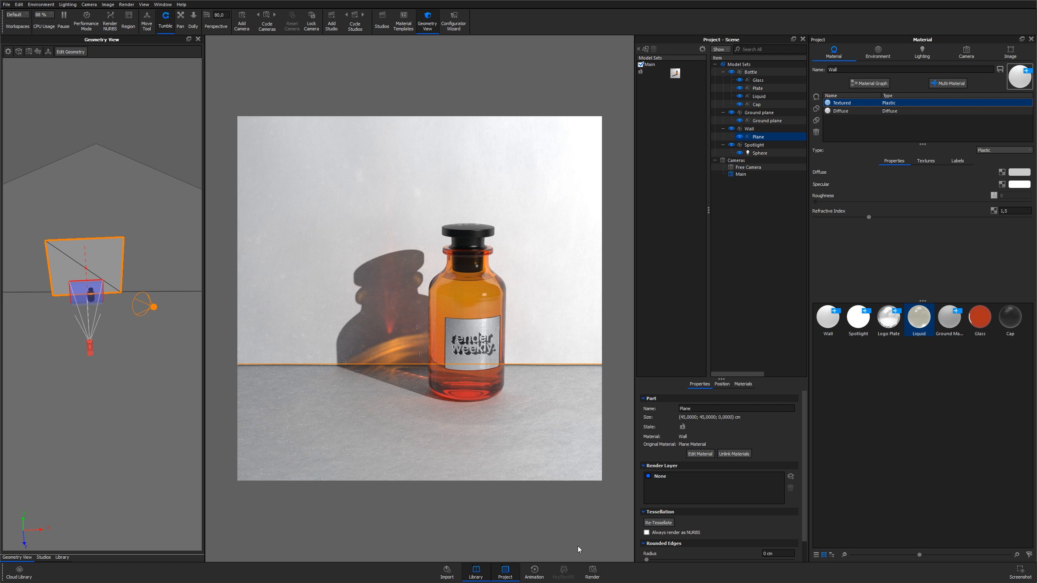
pyautogui.click(590, 574)
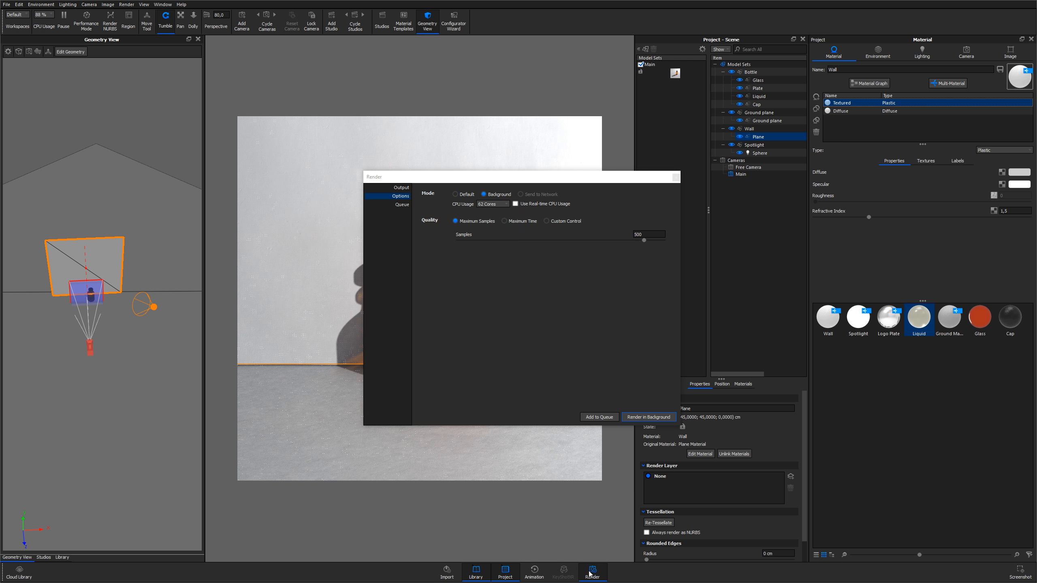
pyautogui.click(639, 417)
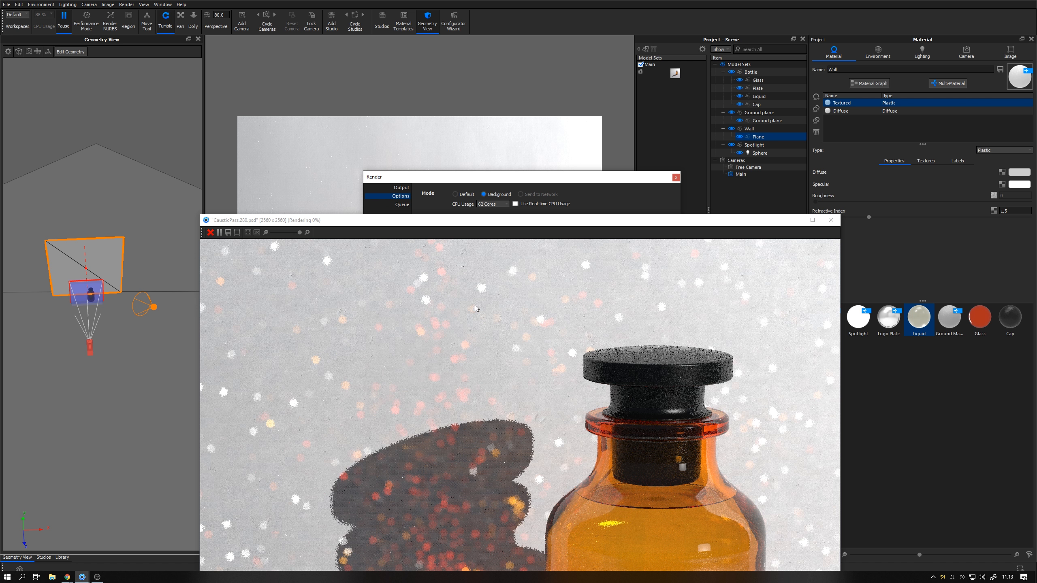
# Maximize the render window and zoom out and in to inspect the caustics in the progressing render
pyautogui.click(472, 226)
pyautogui.moveTo(471, 229); pyautogui.dragTo(467, 189)
pyautogui.doubleClick(467, 190)
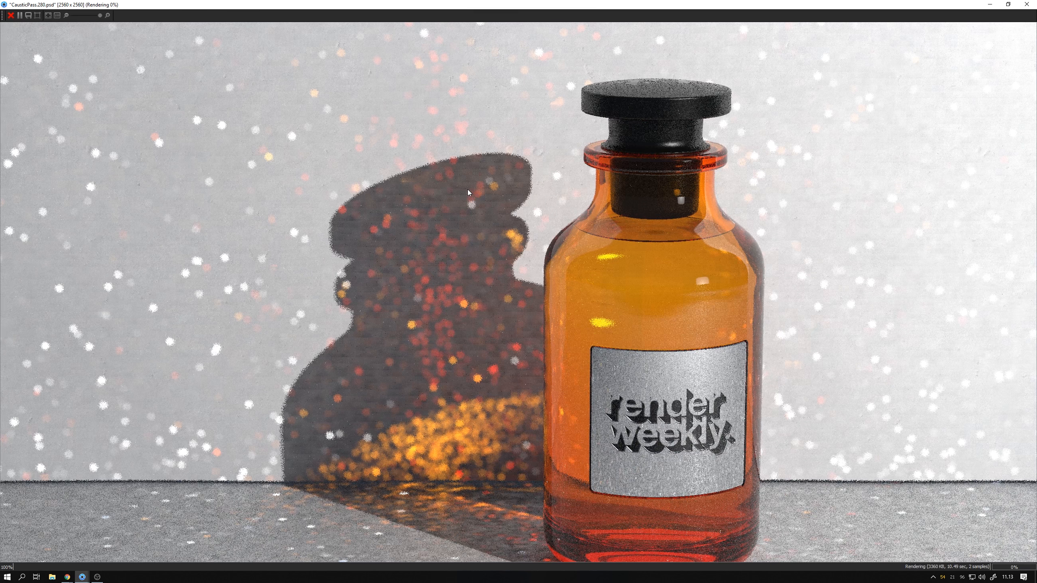
pyautogui.scroll(-1, 461, 204)
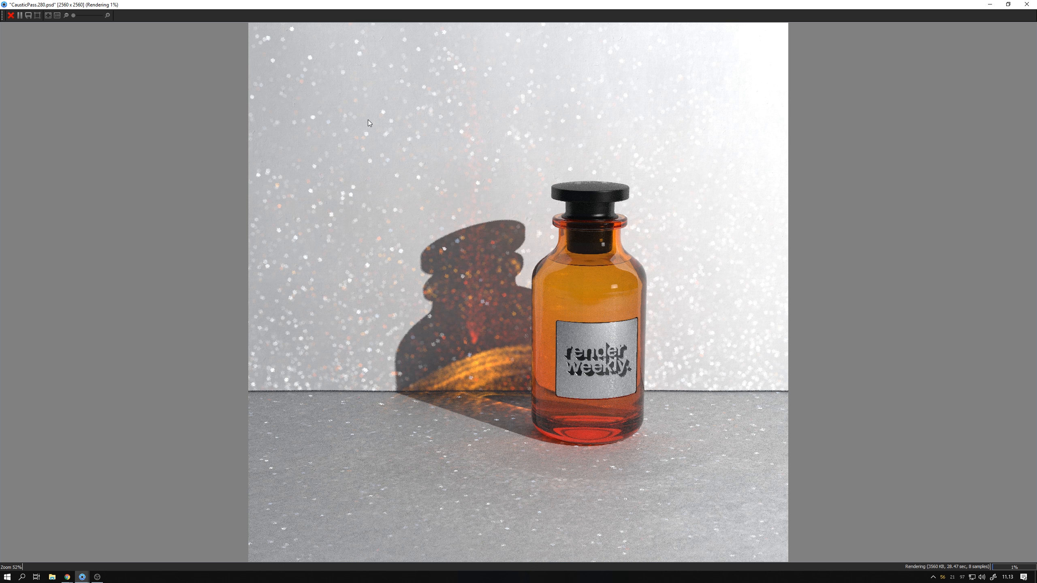
pyautogui.scroll(1, 370, 185)
pyautogui.scroll(-1, 371, 185)
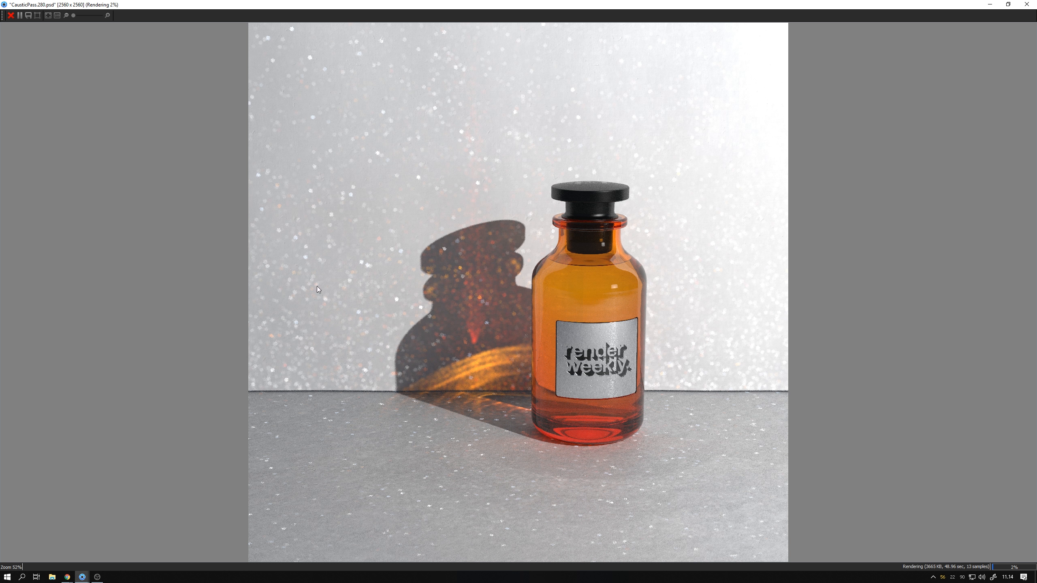
# Cancel the background render, close the render dialog and unpause the real-time viewport
pyautogui.click(10, 15)
pyautogui.click(520, 293)
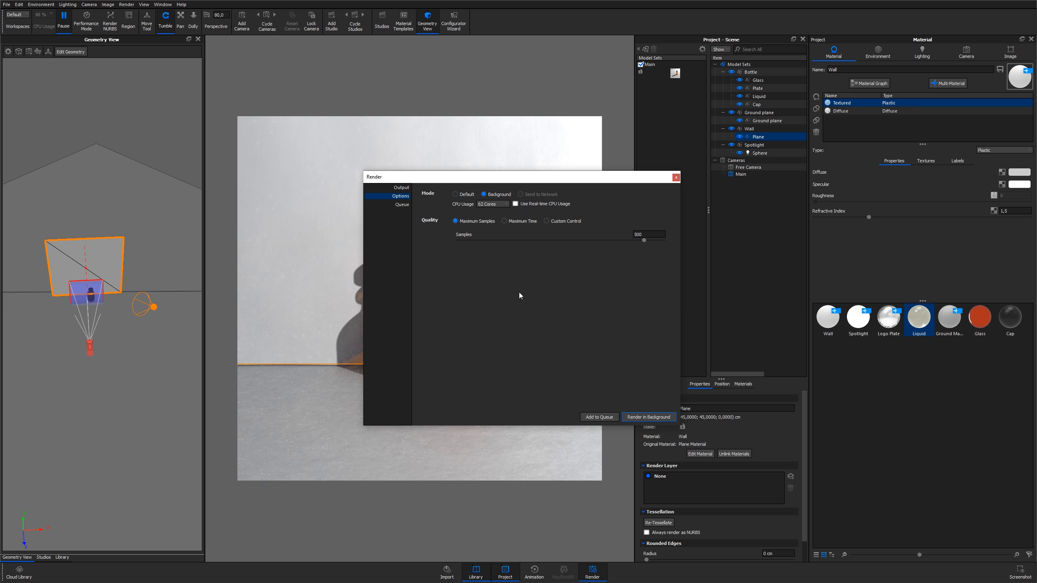
pyautogui.click(676, 177)
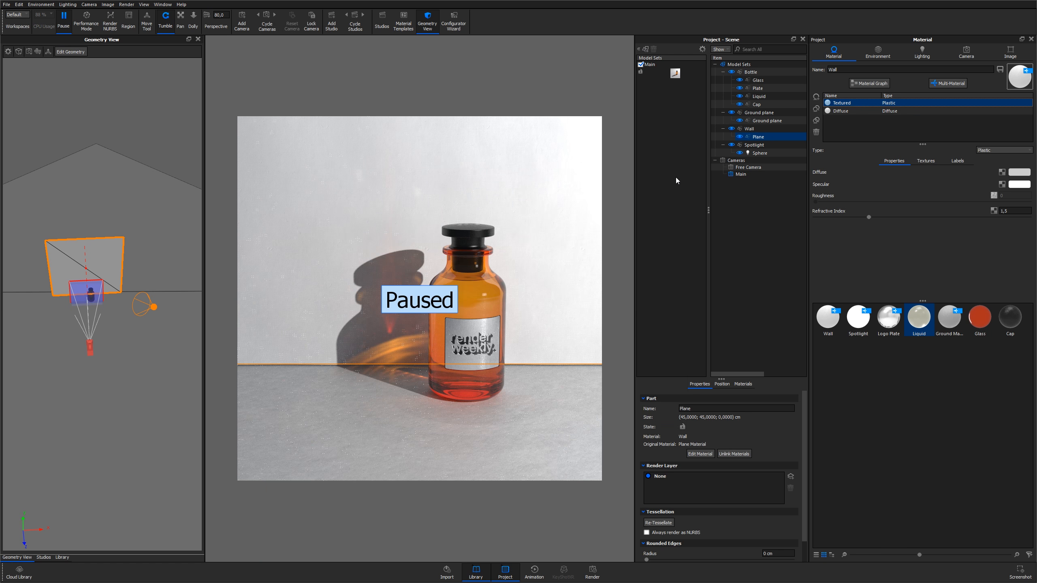
pyautogui.hotkey('shift', 'p')
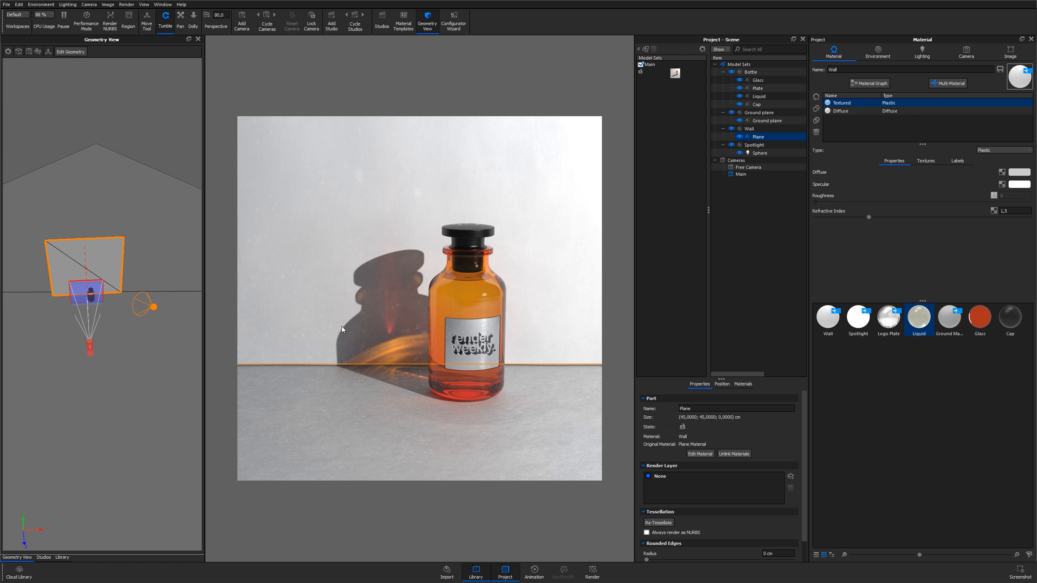
# Select the spotlight sphere and switch its material between plain and stencil, ending on Spotlight w. Stencil
pyautogui.click(351, 413)
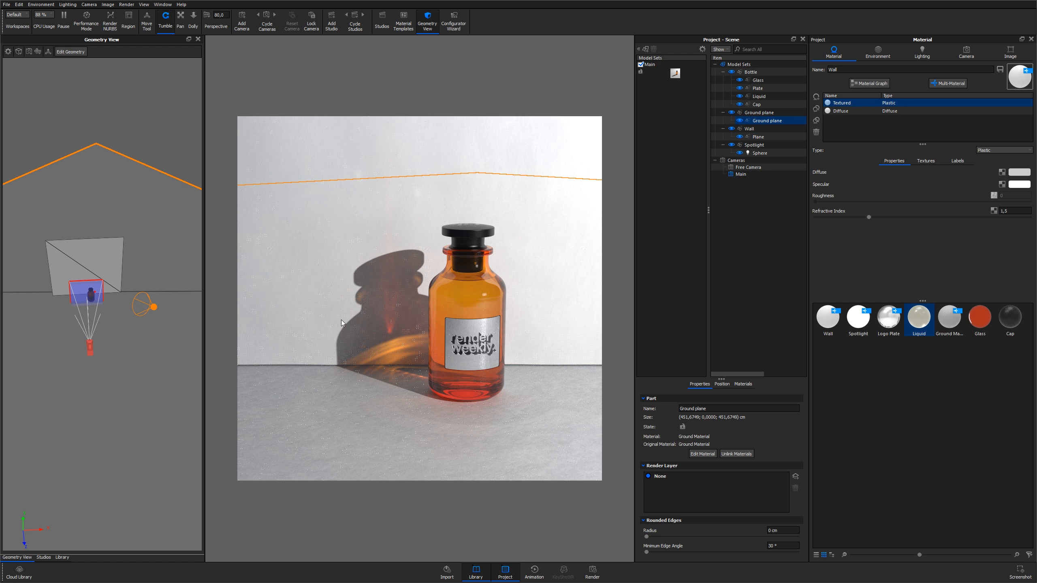
pyautogui.click(472, 330)
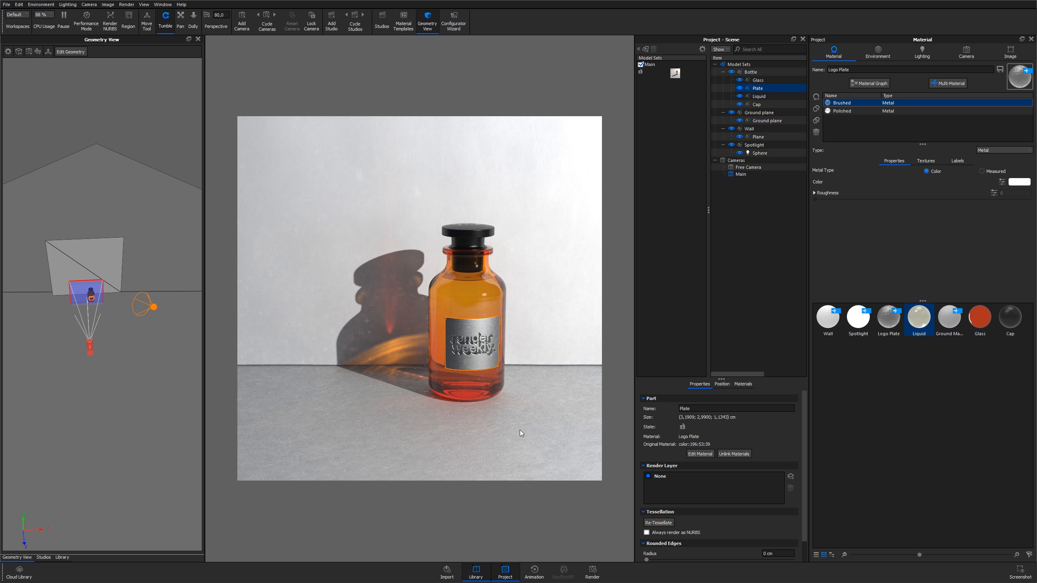
pyautogui.click(755, 153)
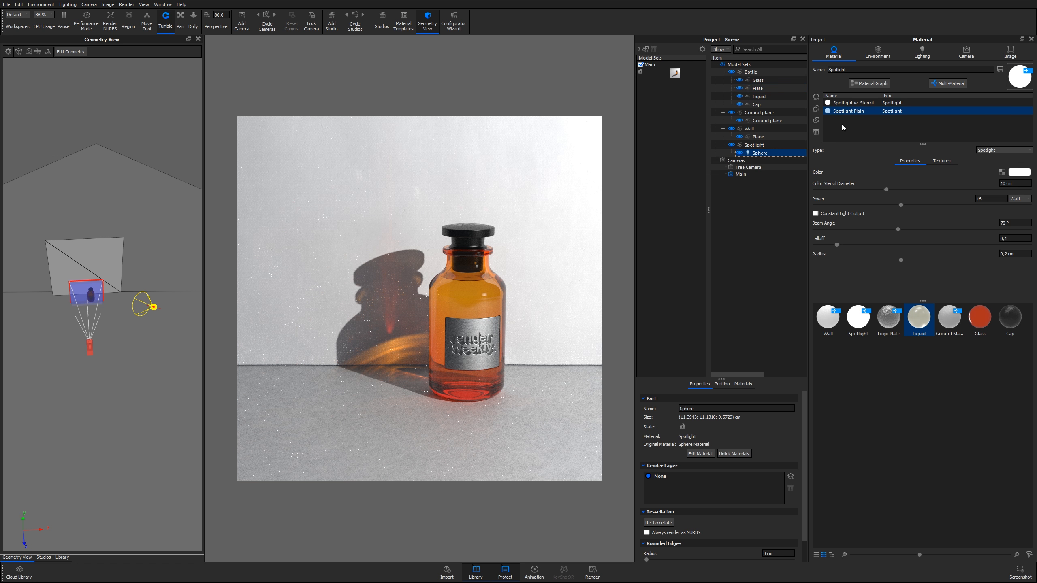
pyautogui.click(852, 104)
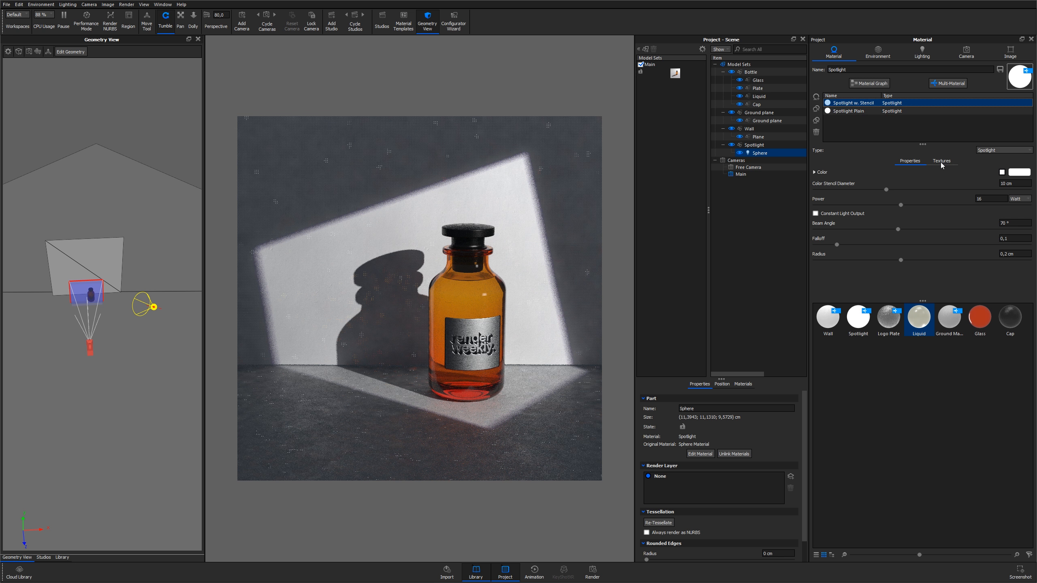
pyautogui.click(853, 111)
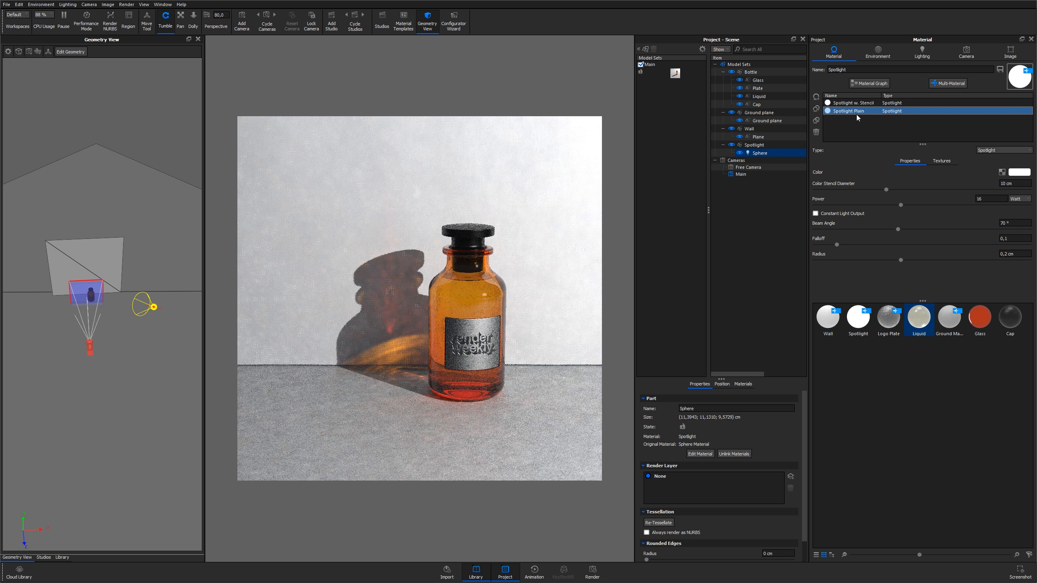
pyautogui.click(854, 103)
# Open the stencil spotlight's texture settings and scroll through its mapping and color options
pyautogui.click(940, 162)
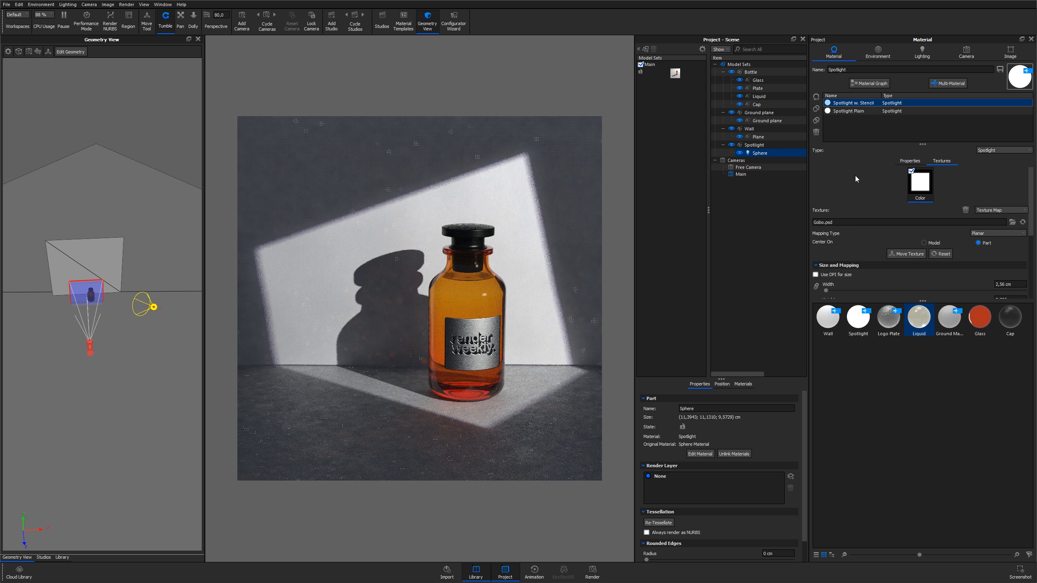
pyautogui.scroll(-1, 843, 200)
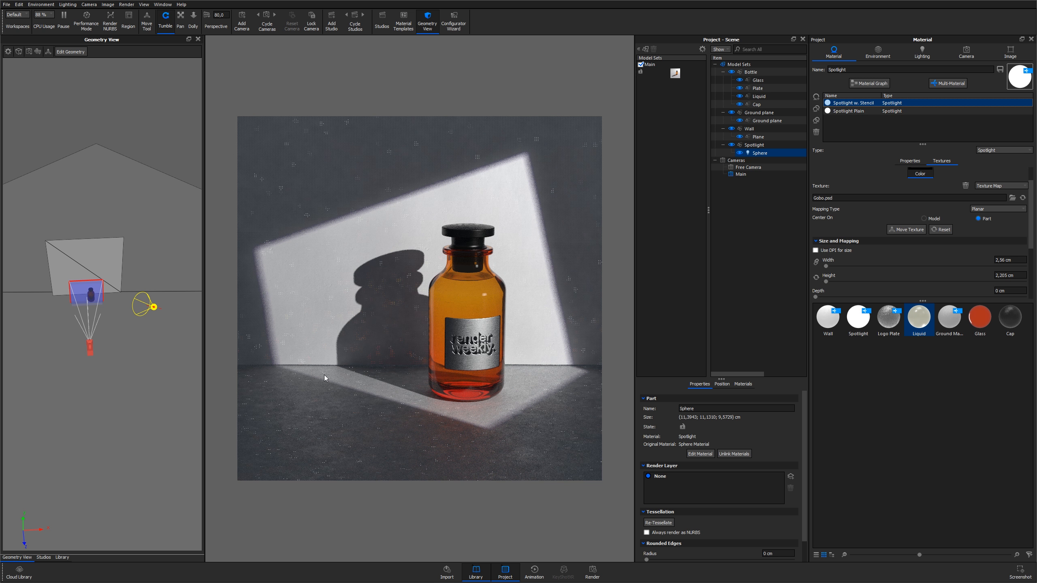
pyautogui.scroll(-4, 549, 214)
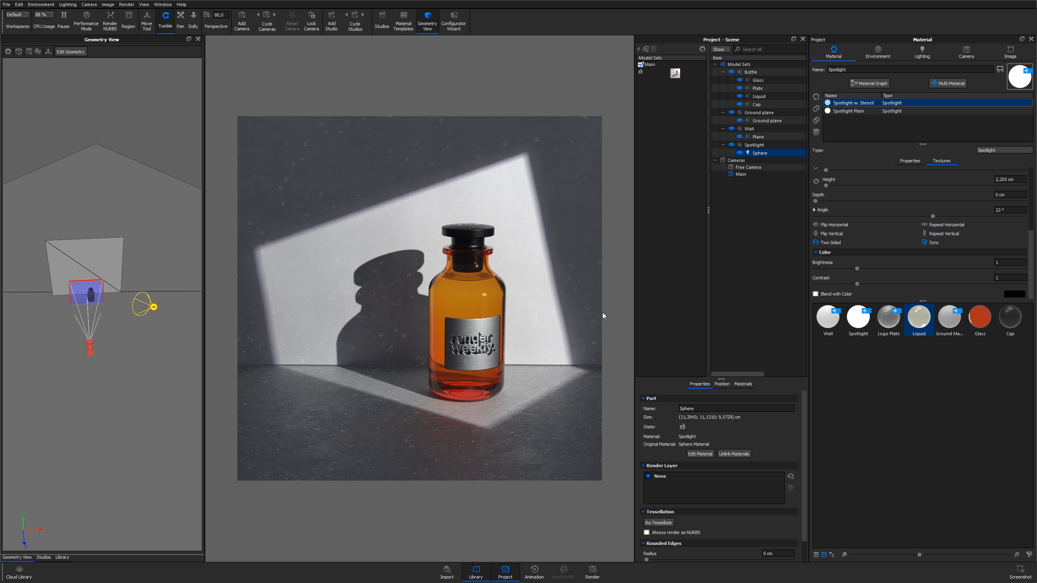
pyautogui.moveTo(923, 301); pyautogui.dragTo(928, 382)
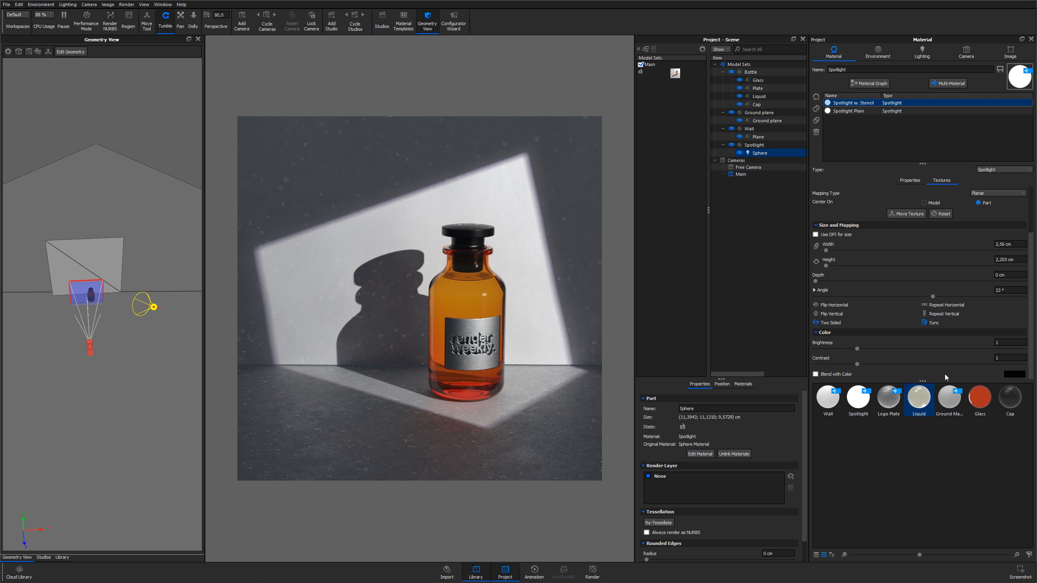
# Adjust the stencil texture's blend color in the color picker, settling on black
pyautogui.click(1013, 375)
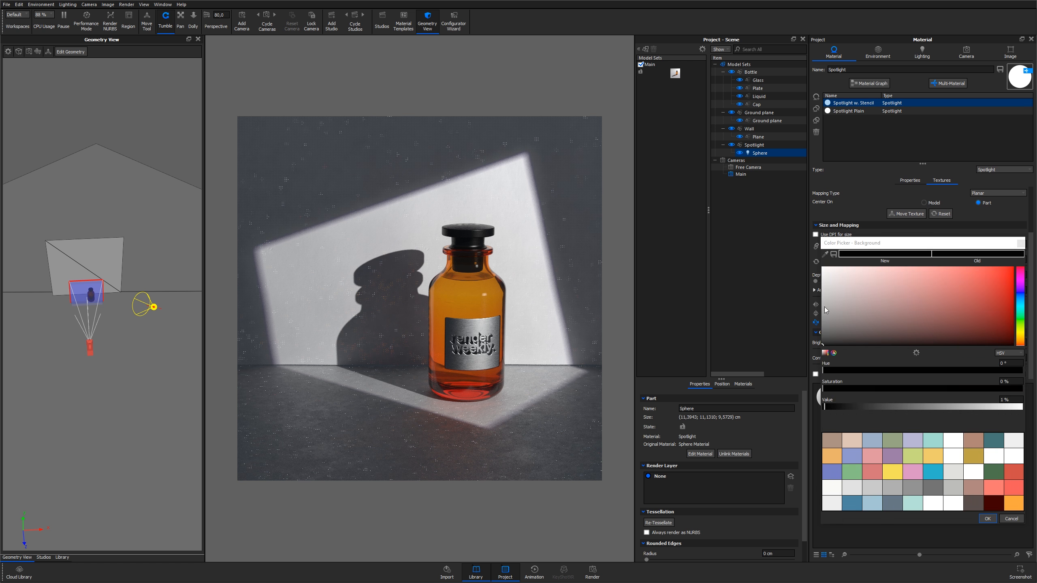
pyautogui.moveTo(842, 289); pyautogui.dragTo(812, 265)
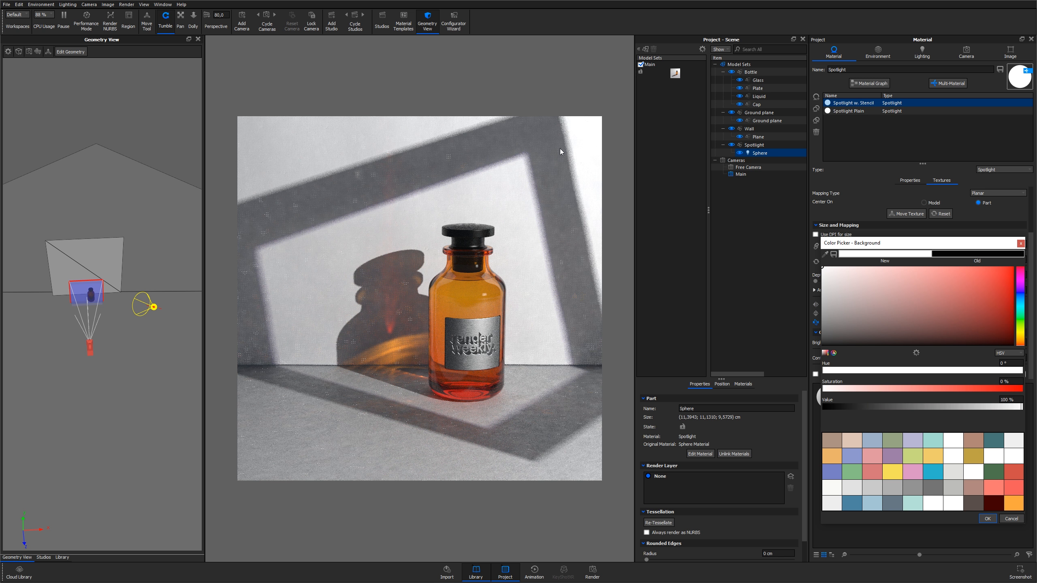
pyautogui.moveTo(828, 302); pyautogui.dragTo(809, 364)
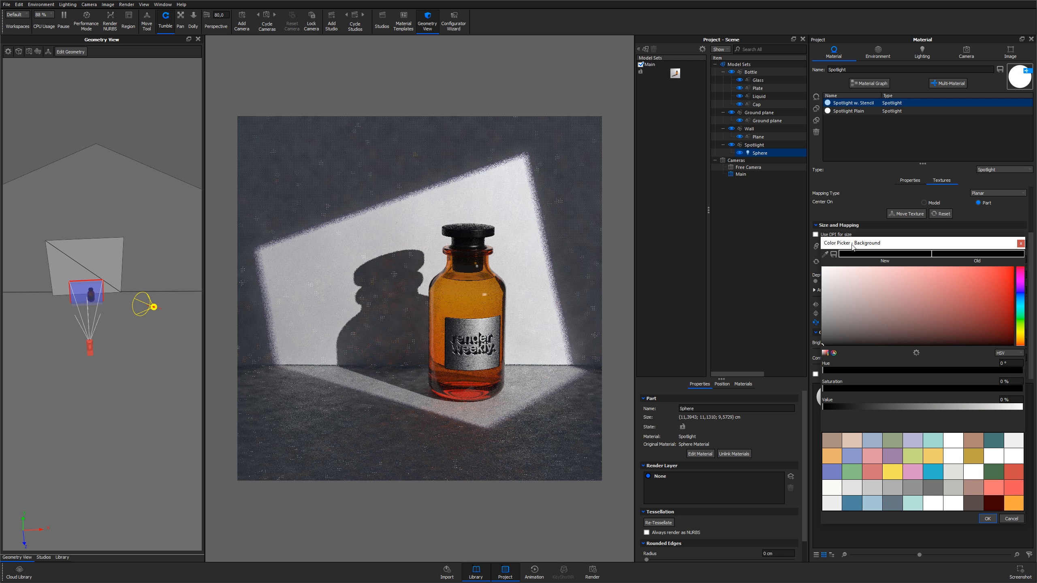
pyautogui.moveTo(851, 245); pyautogui.dragTo(800, 175)
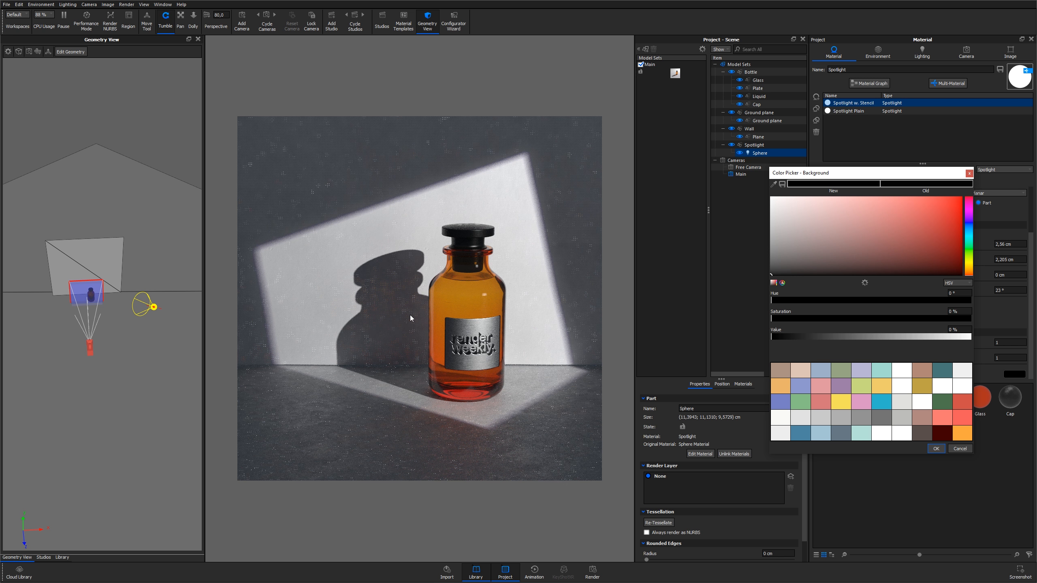
pyautogui.click(937, 448)
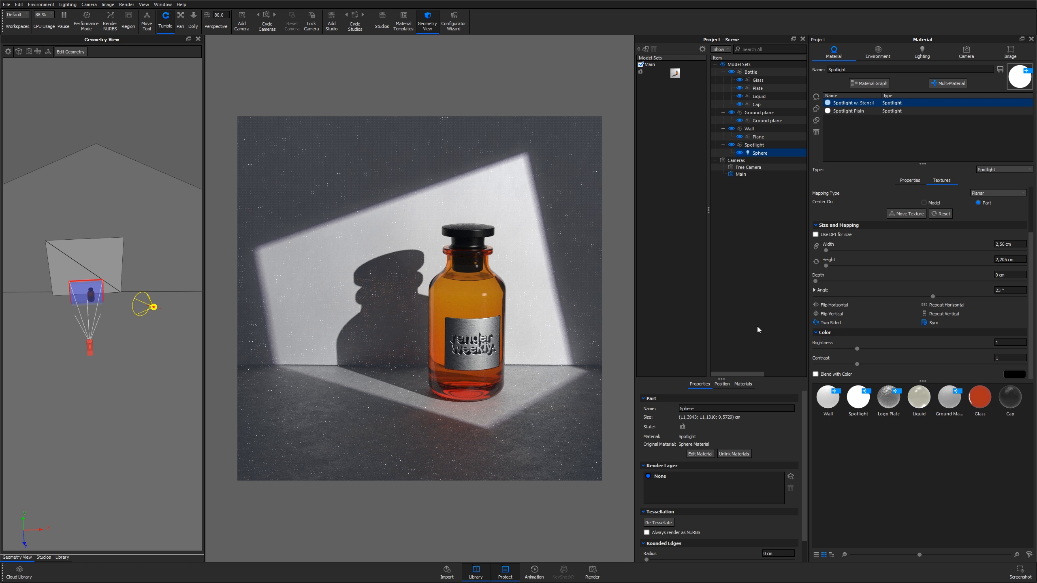
pyautogui.click(656, 79)
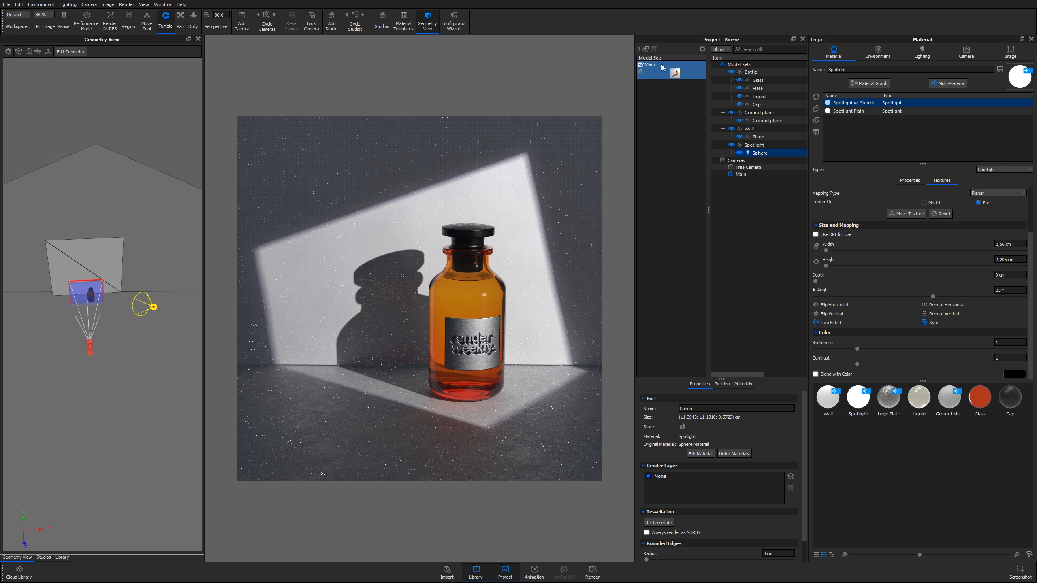
pyautogui.click(640, 49)
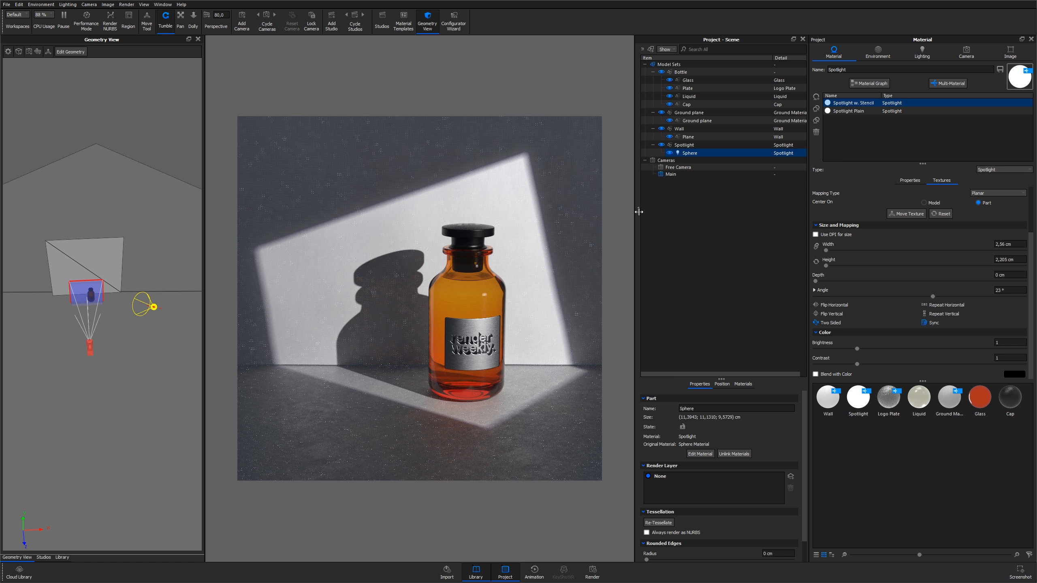
pyautogui.moveTo(650, 212); pyautogui.dragTo(721, 209)
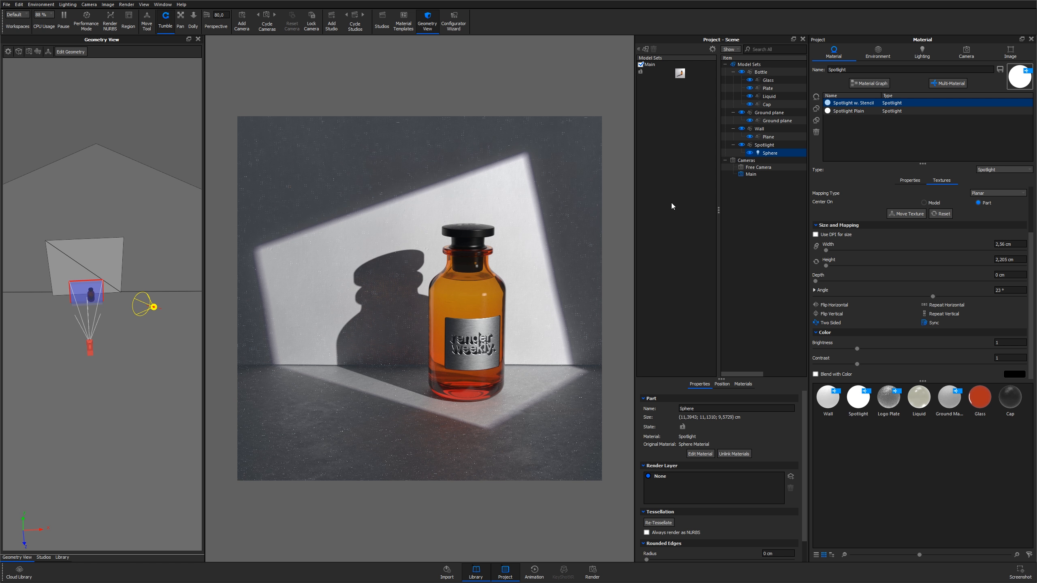
# Add a model set named Main / Caustic Pass cloning all models from Main with unlinked materials
pyautogui.click(661, 78)
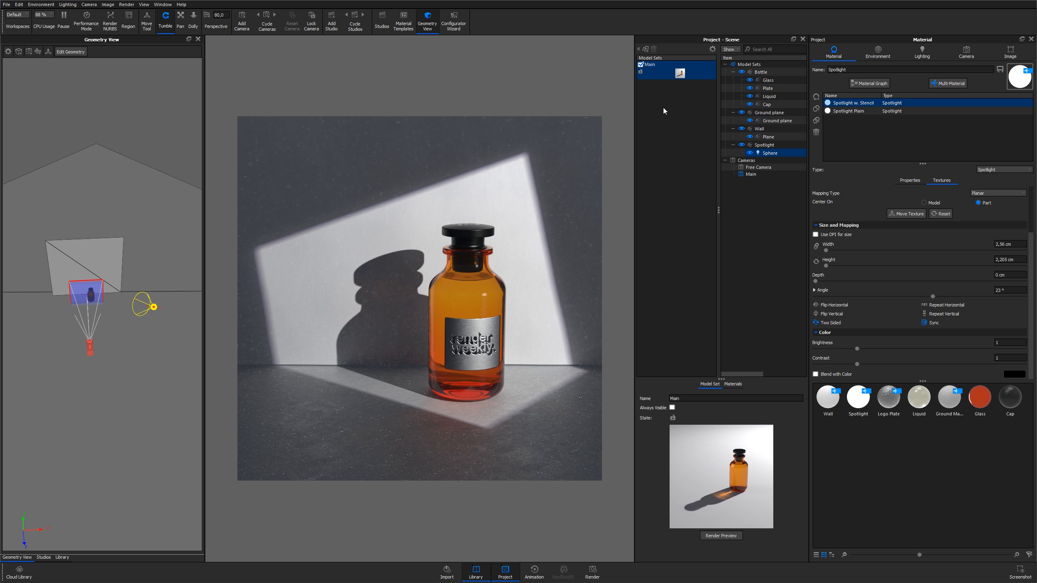
pyautogui.click(646, 50)
pyautogui.moveTo(532, 54); pyautogui.dragTo(725, 162)
pyautogui.write('Main / Caustic Pass')
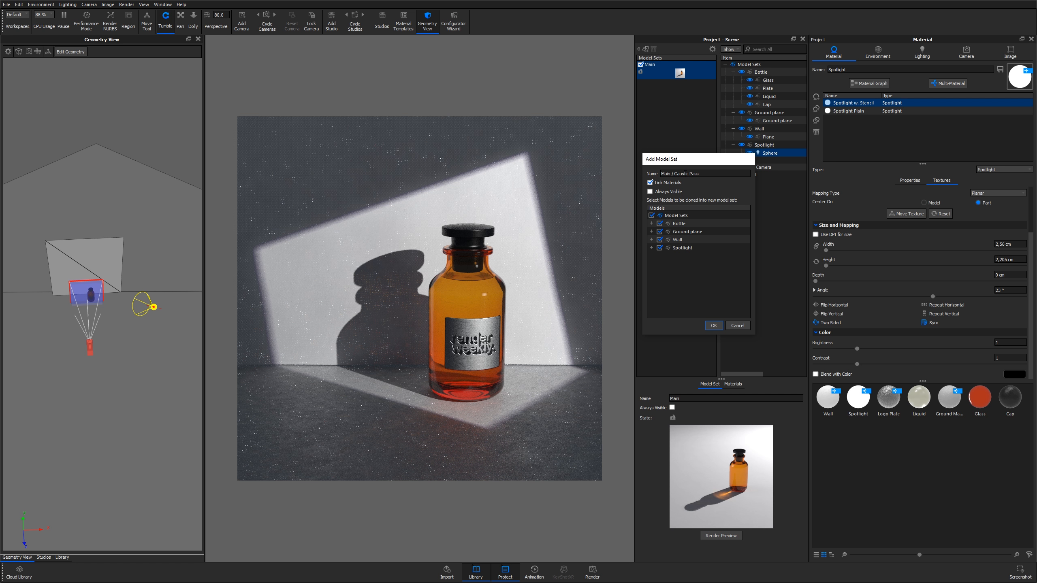
pyautogui.click(666, 186)
pyautogui.click(681, 224)
pyautogui.press('Down')
pyautogui.press('Down')
pyautogui.press('Down')
pyautogui.press('Up')
pyautogui.press('Up')
pyautogui.press('Up')
pyautogui.click(682, 224)
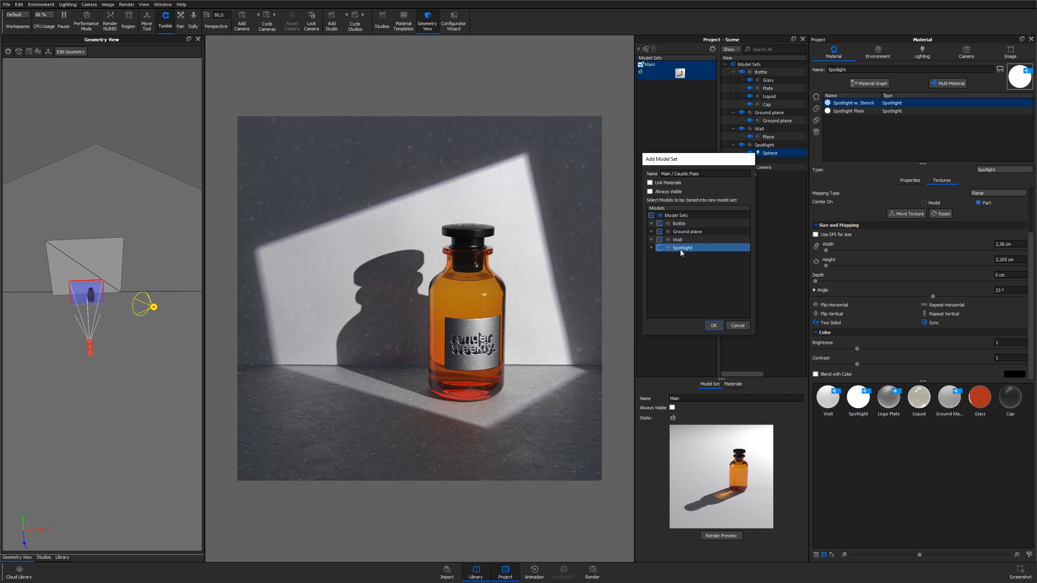
pyautogui.click(716, 327)
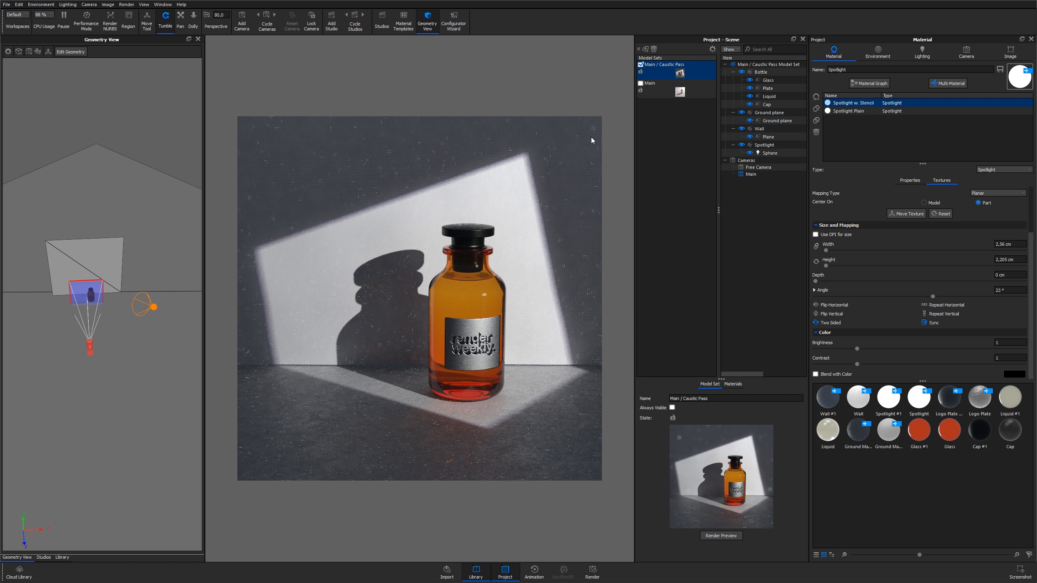
# In the caustic pass set, switch the spotlight sphere's material to Spotlight Plain #1
pyautogui.click(853, 111)
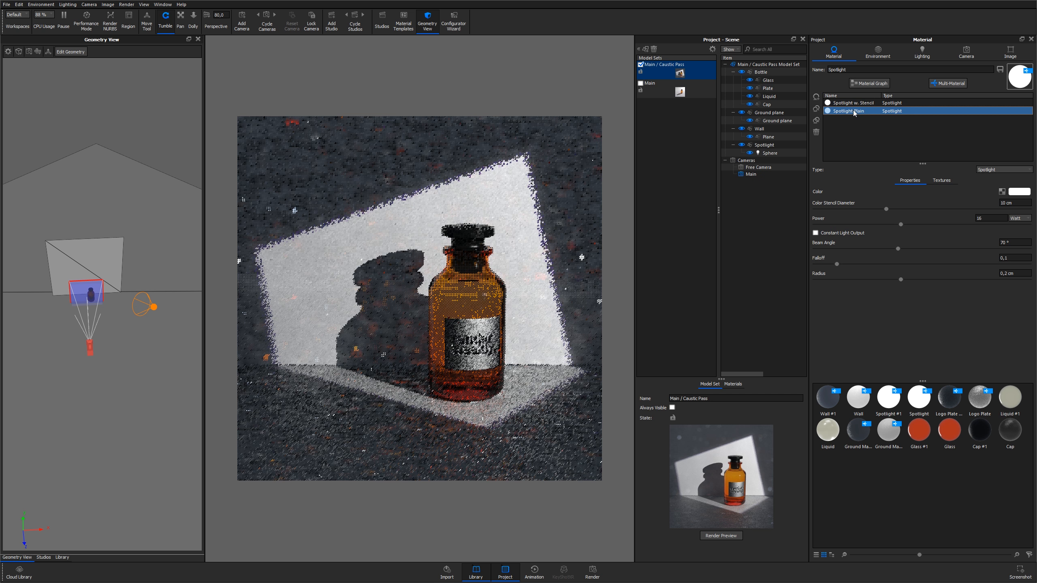
pyautogui.click(871, 104)
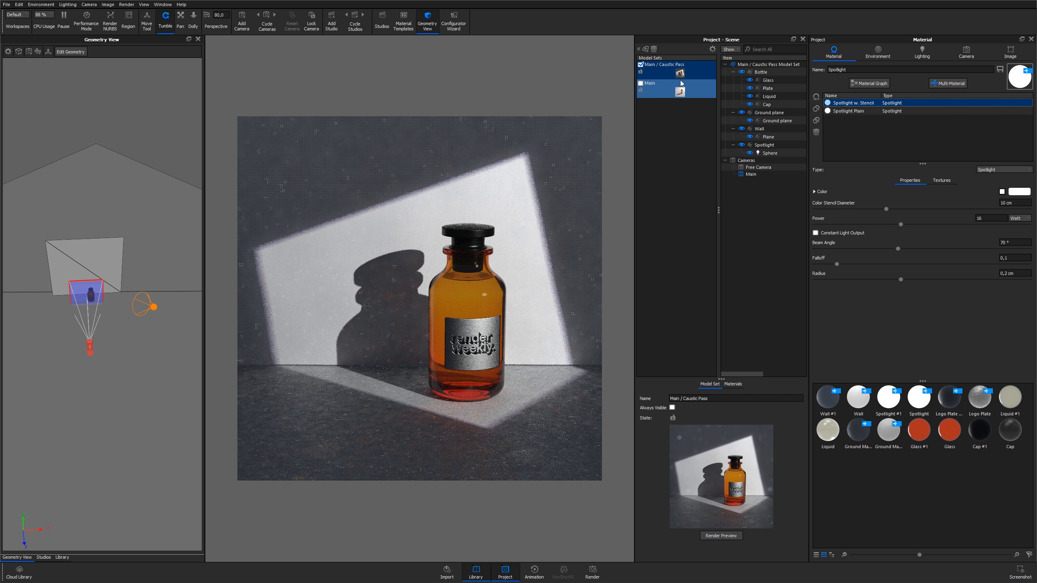
pyautogui.click(765, 145)
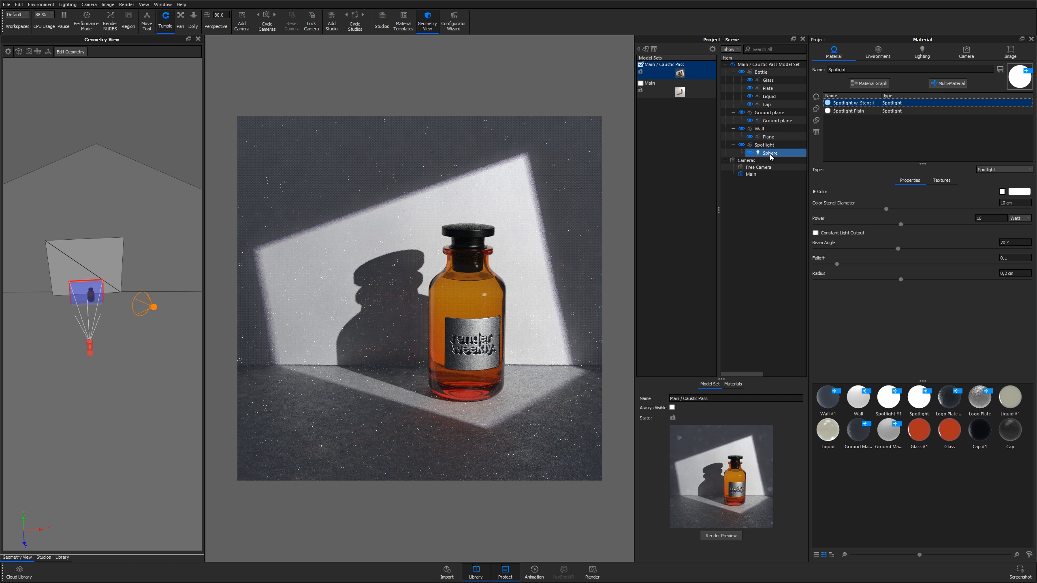
pyautogui.click(767, 153)
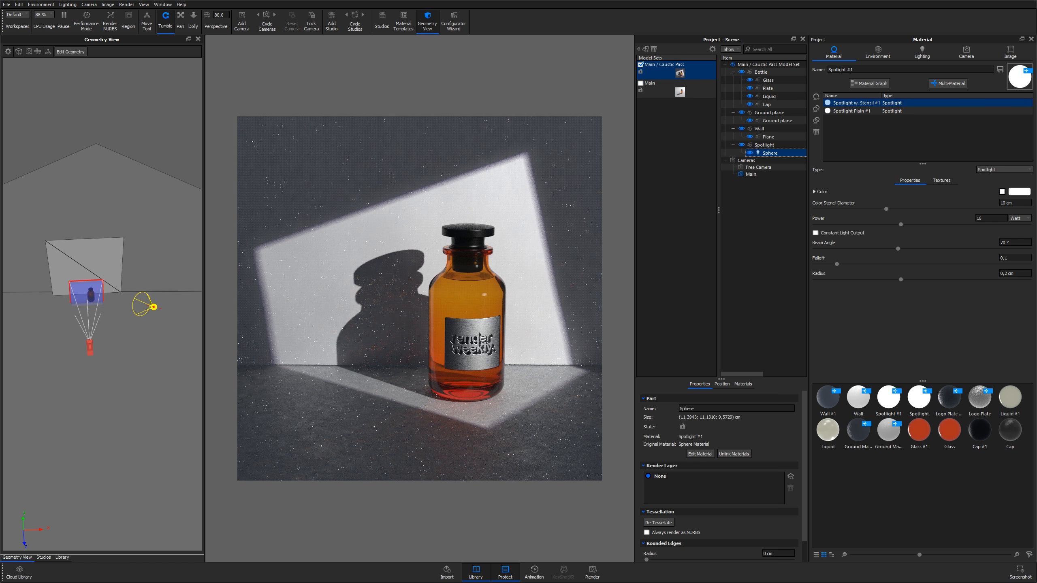
pyautogui.click(846, 112)
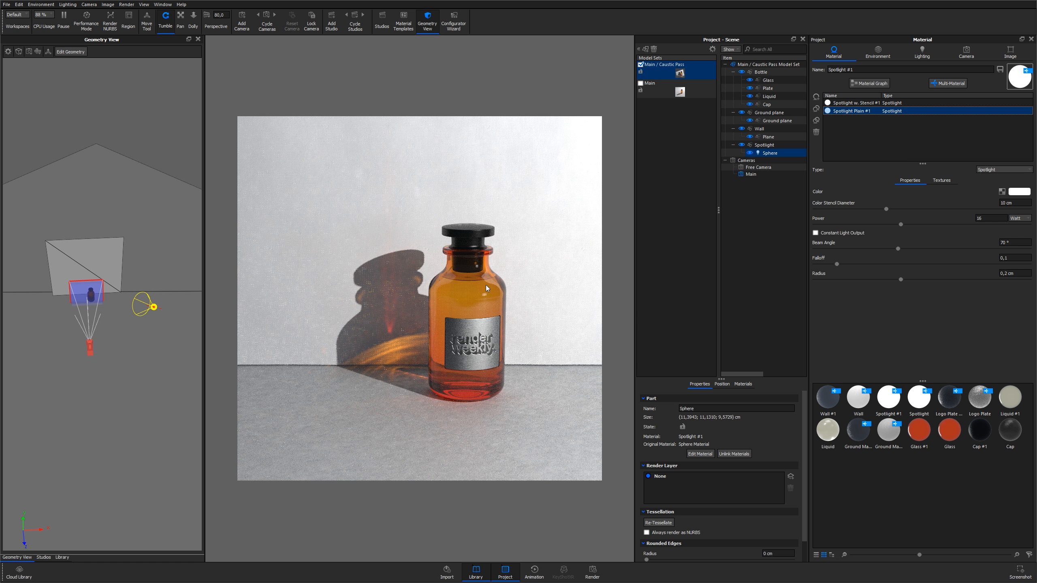
# In the caustic pass set, apply the Interior Diffuse White material to both the ground plane and the wall
pyautogui.click(551, 250)
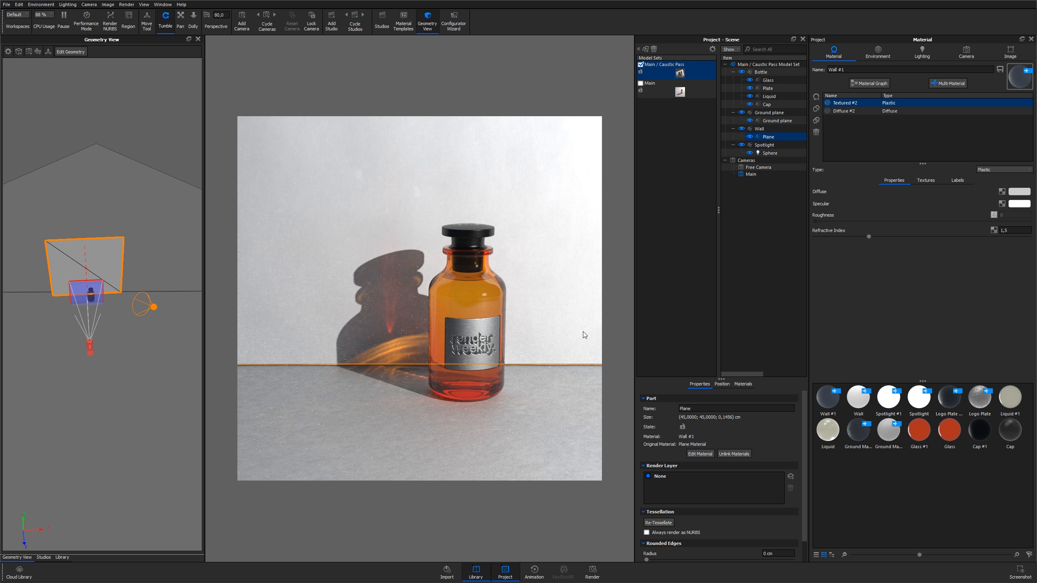
pyautogui.press('m')
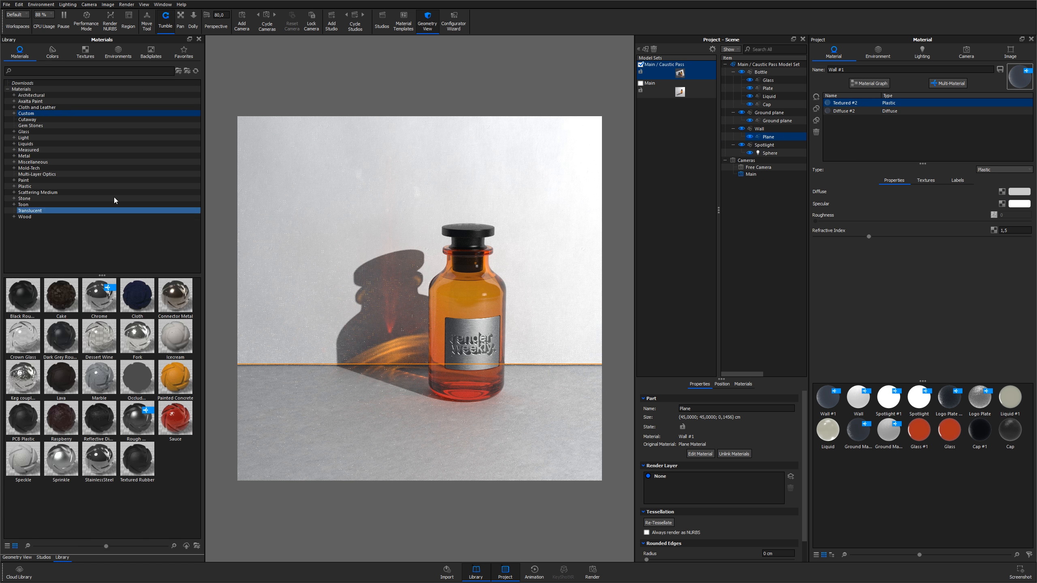
pyautogui.press('m')
pyautogui.press('m')
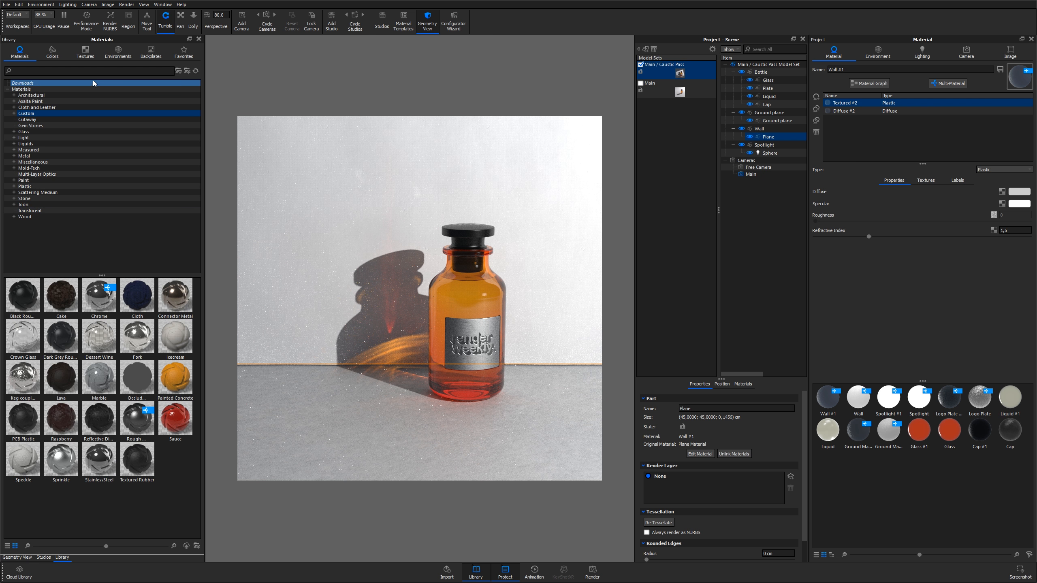
pyautogui.click(67, 72)
pyautogui.write('diff')
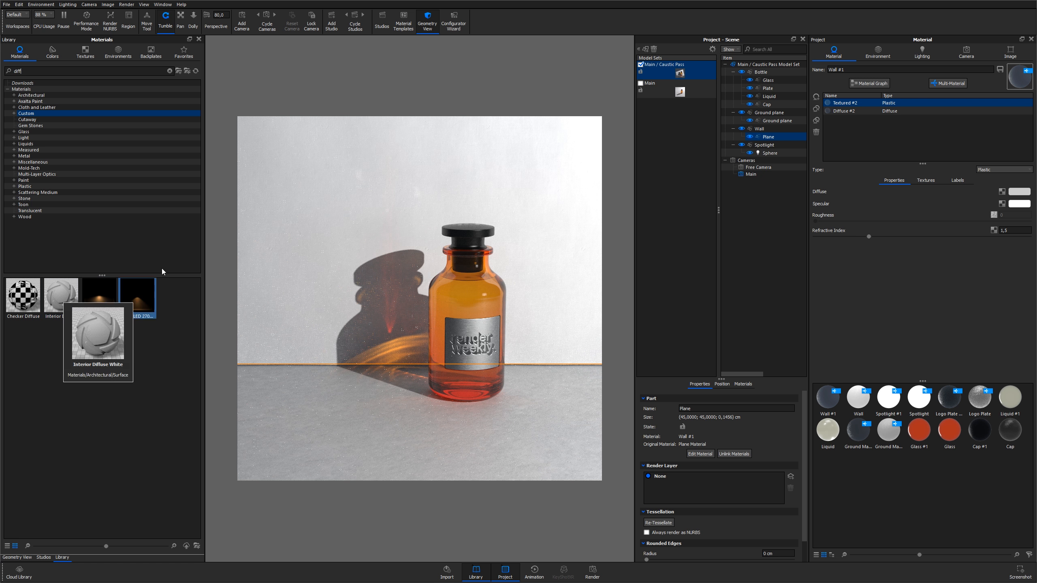
pyautogui.click(734, 112)
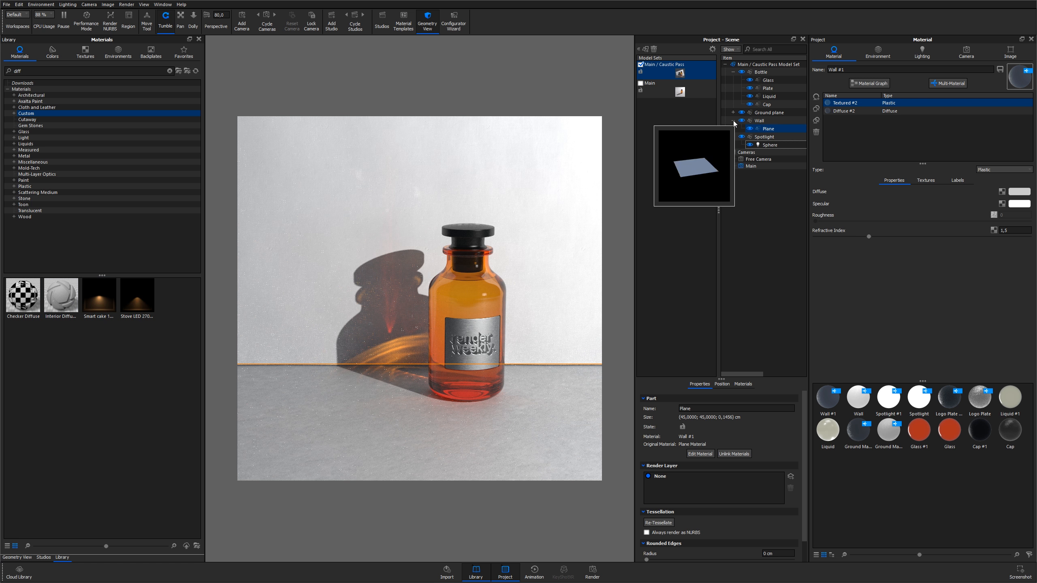
pyautogui.click(734, 120)
pyautogui.click(768, 112)
pyautogui.keyDown('shift'); pyautogui.click(760, 121); pyautogui.keyUp('shift')
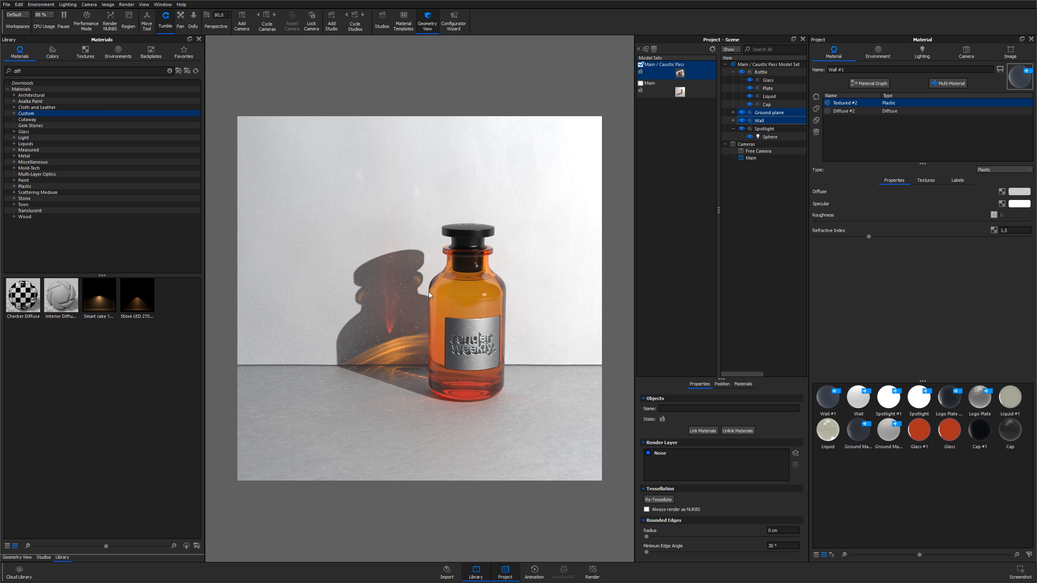
pyautogui.click(56, 296)
pyautogui.moveTo(56, 297); pyautogui.dragTo(779, 114)
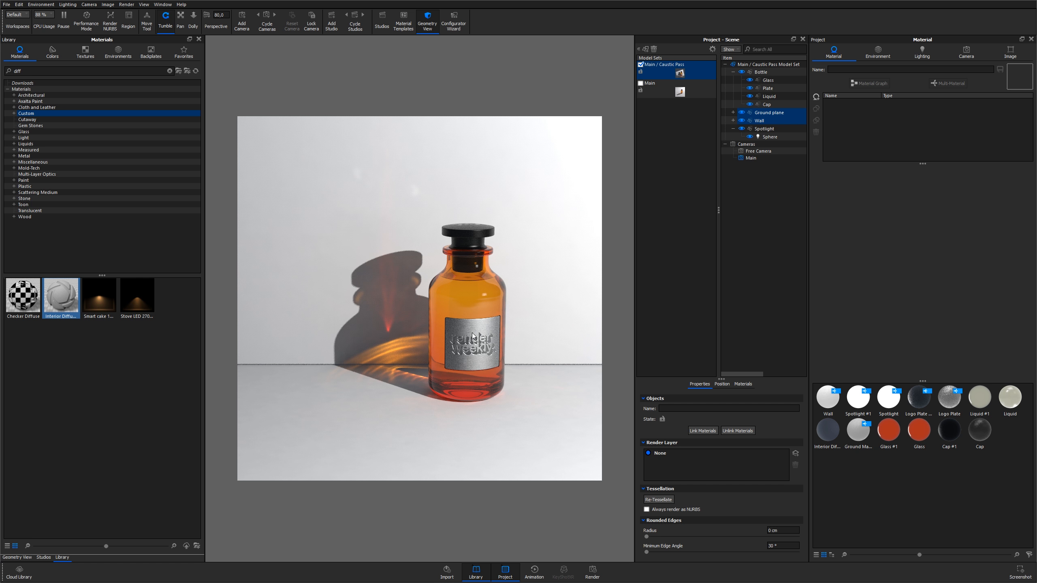
# Switch the logo plate's material to its Polished #1 variant in the caustic pass set
pyautogui.click(655, 89)
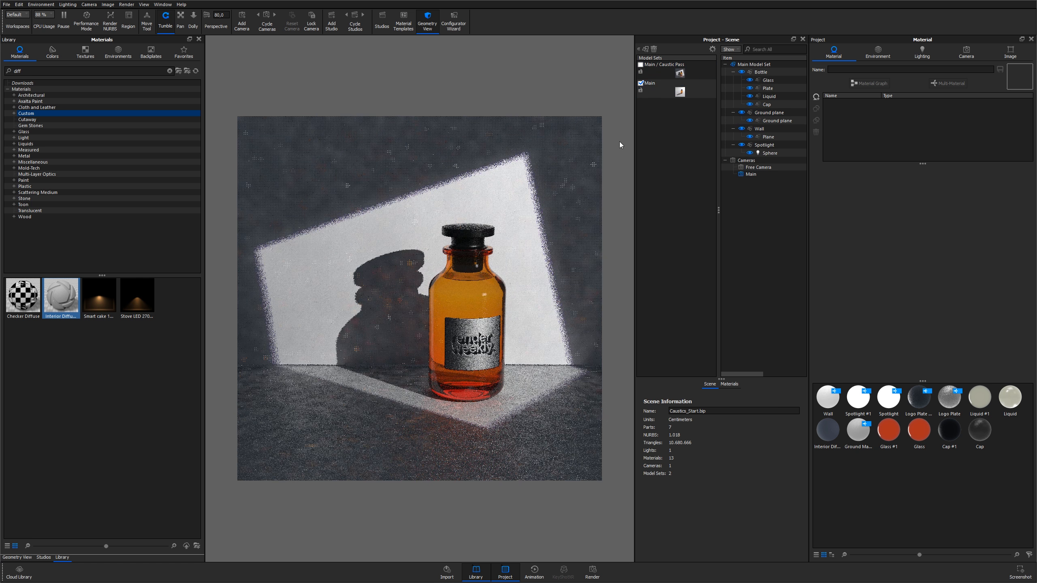
pyautogui.click(667, 78)
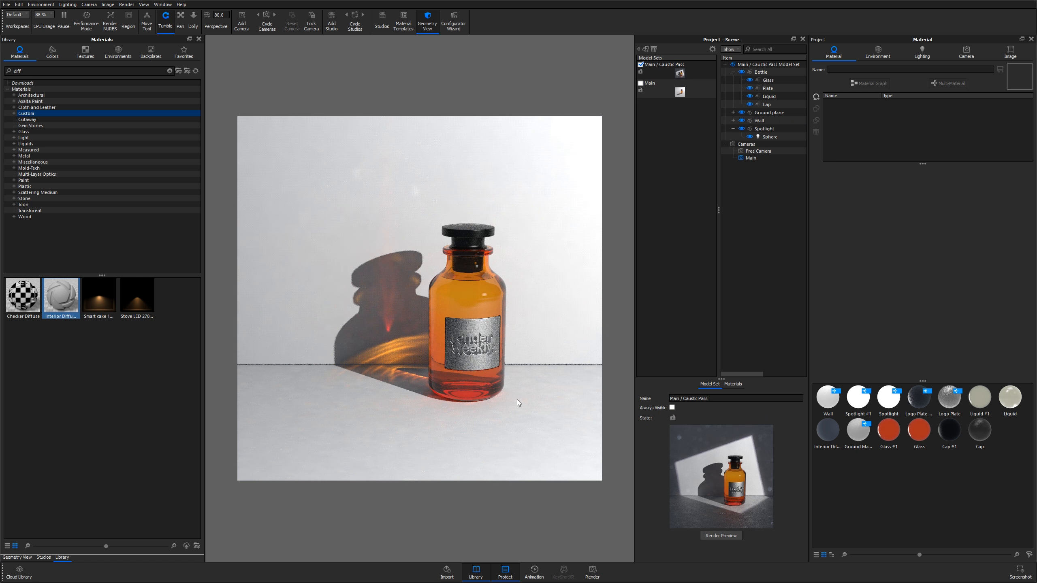
pyautogui.click(466, 326)
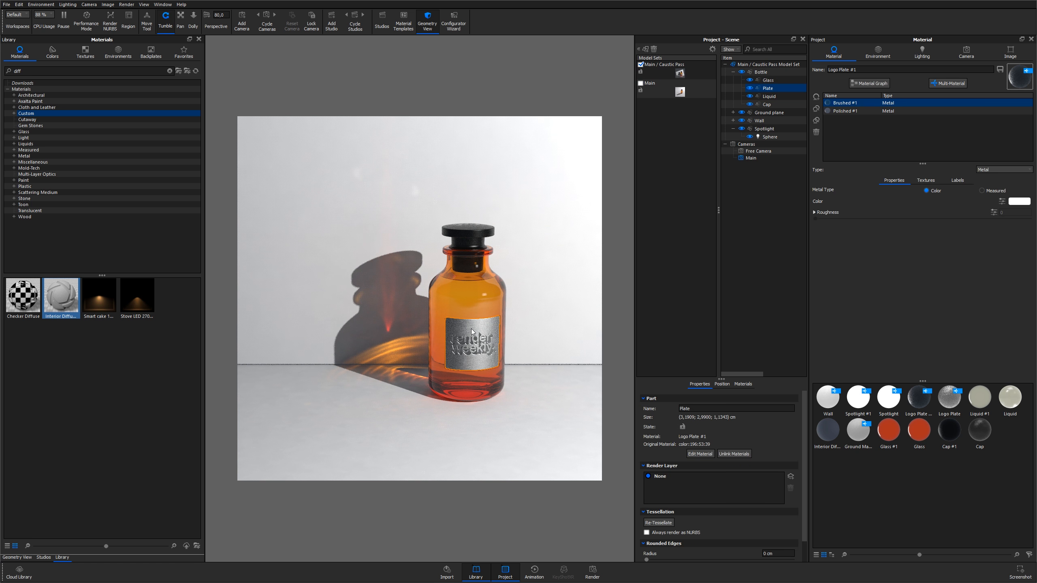
pyautogui.click(844, 111)
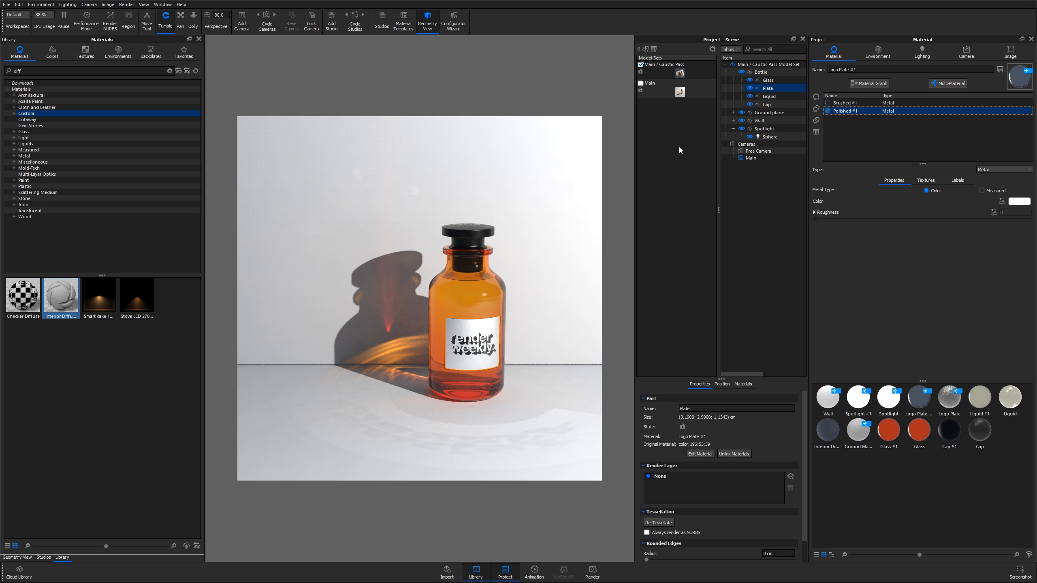
# Activate the Main model set and turn off caustics in the lighting settings
pyautogui.click(680, 93)
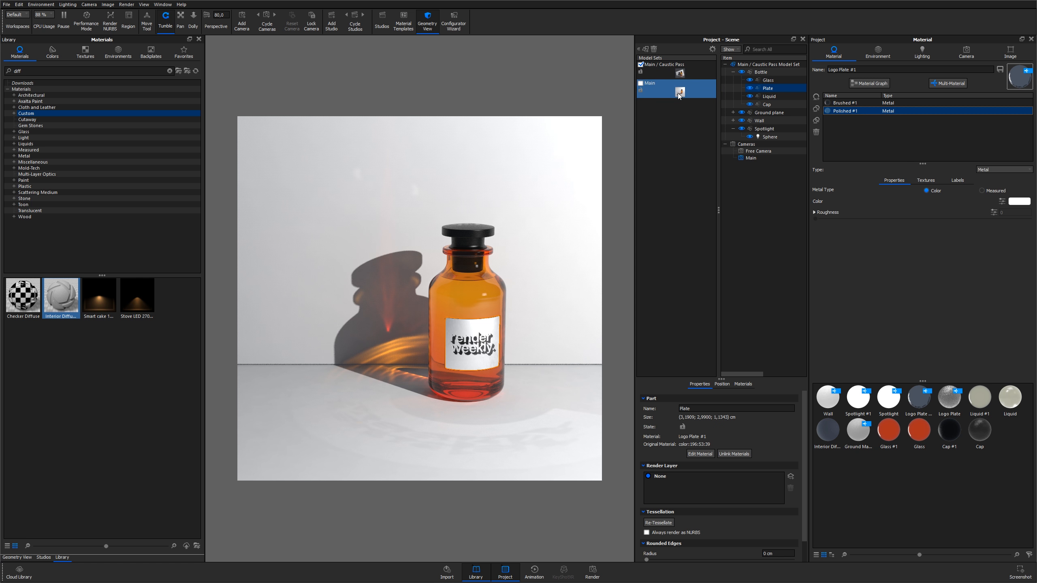
pyautogui.doubleClick(671, 92)
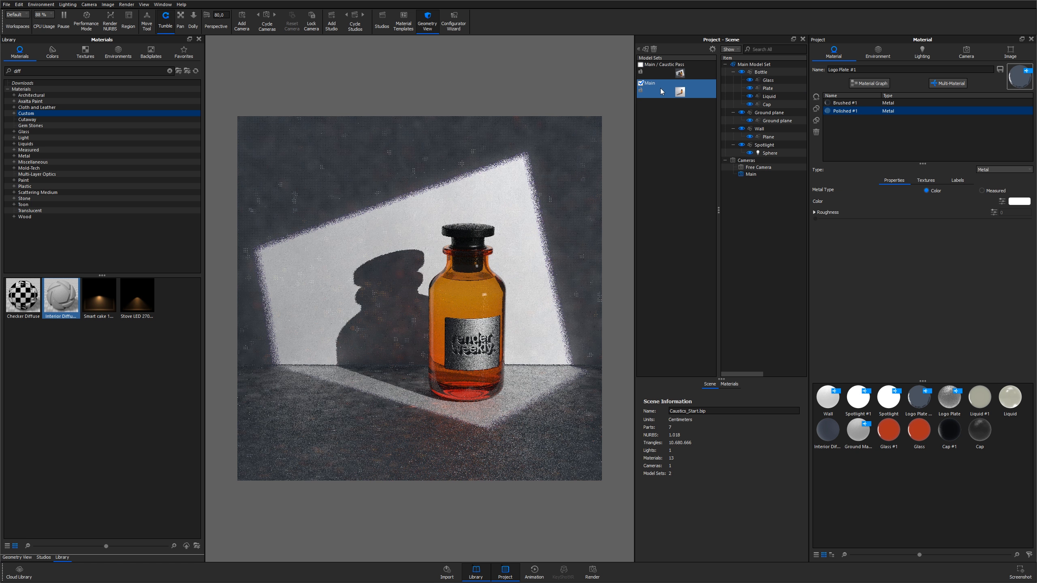
pyautogui.click(923, 51)
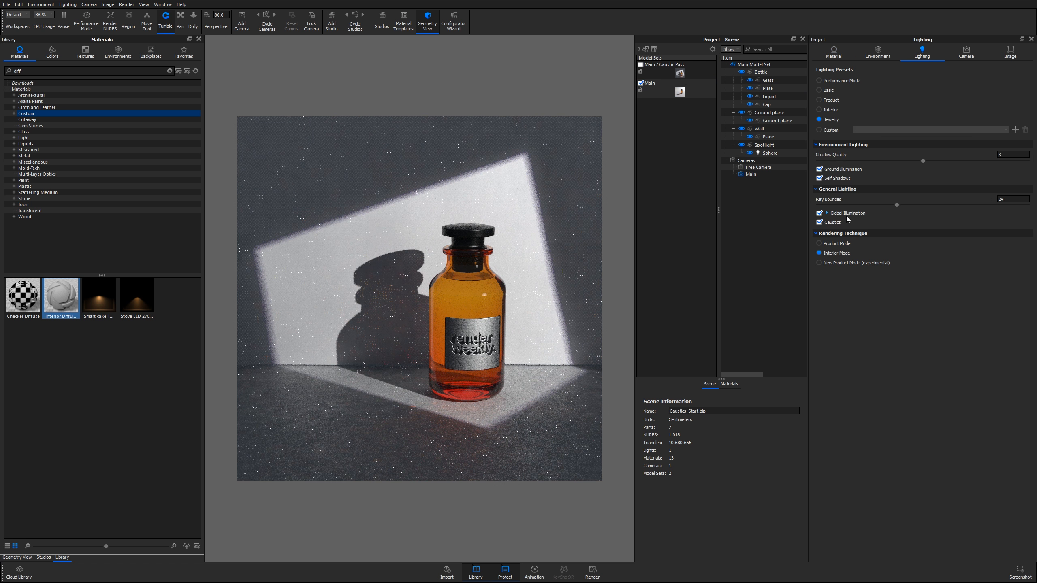
pyautogui.click(819, 223)
# Set up a still render named Main with the Clown pass and Add to PSD enabled, and try adding it to the queue
pyautogui.click(592, 574)
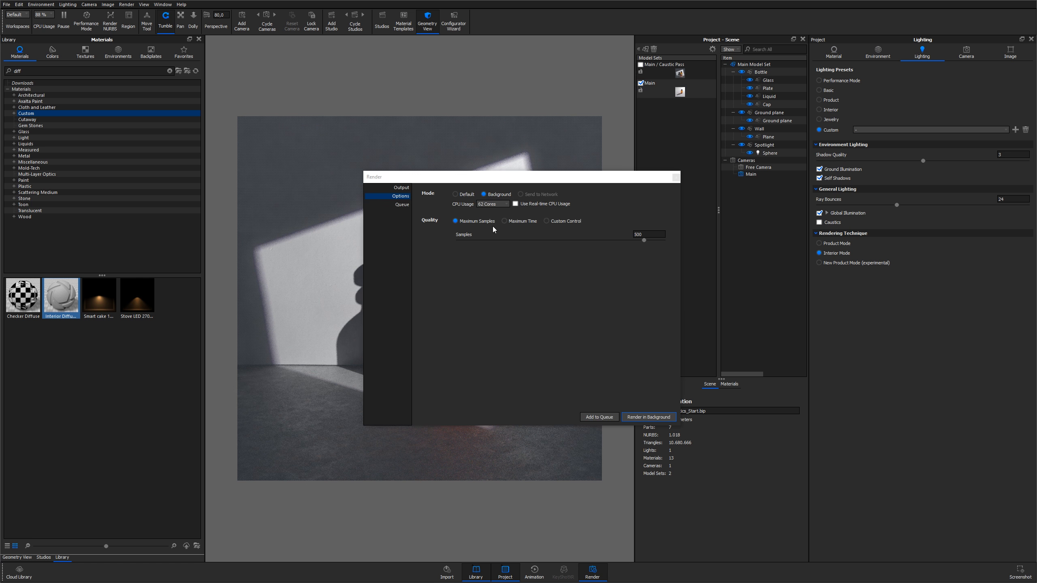
pyautogui.moveTo(485, 178); pyautogui.dragTo(659, 143)
pyautogui.click(577, 154)
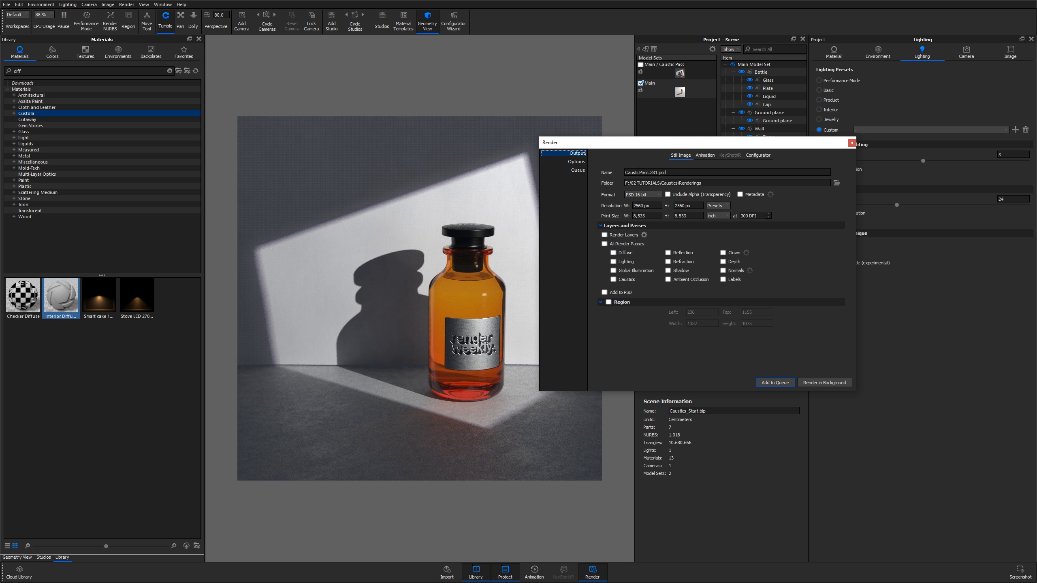
pyautogui.moveTo(656, 173); pyautogui.dragTo(602, 171)
pyautogui.press('Delete')
pyautogui.press('Delete')
pyautogui.write('Main')
pyautogui.click(723, 253)
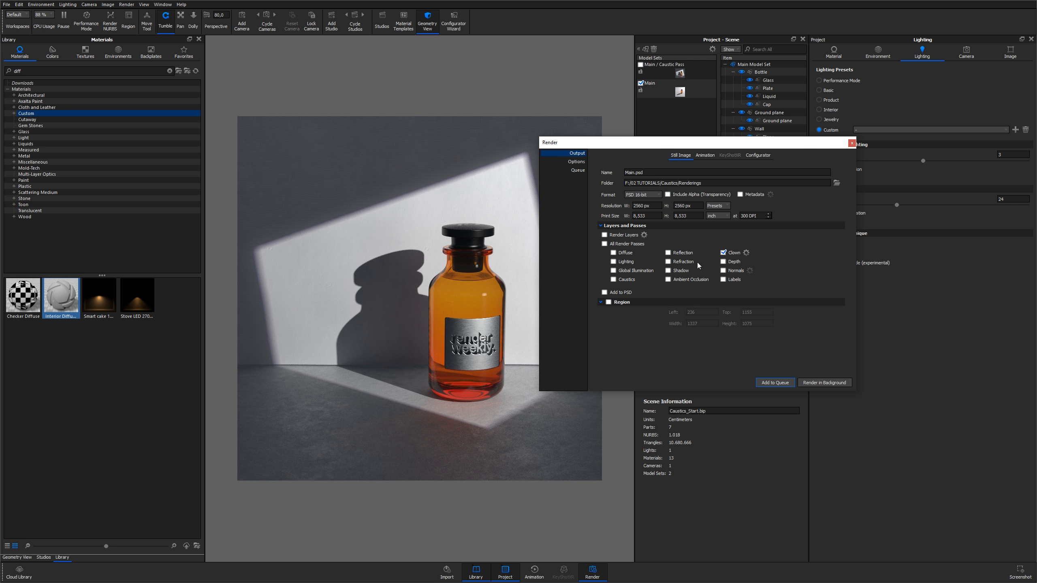
pyautogui.click(616, 294)
pyautogui.click(576, 161)
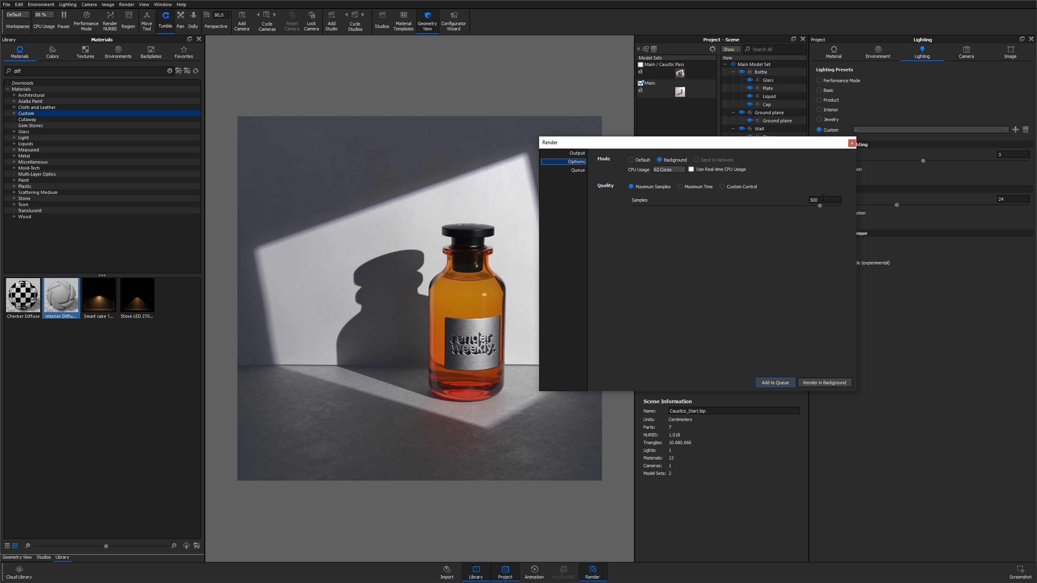
pyautogui.click(775, 383)
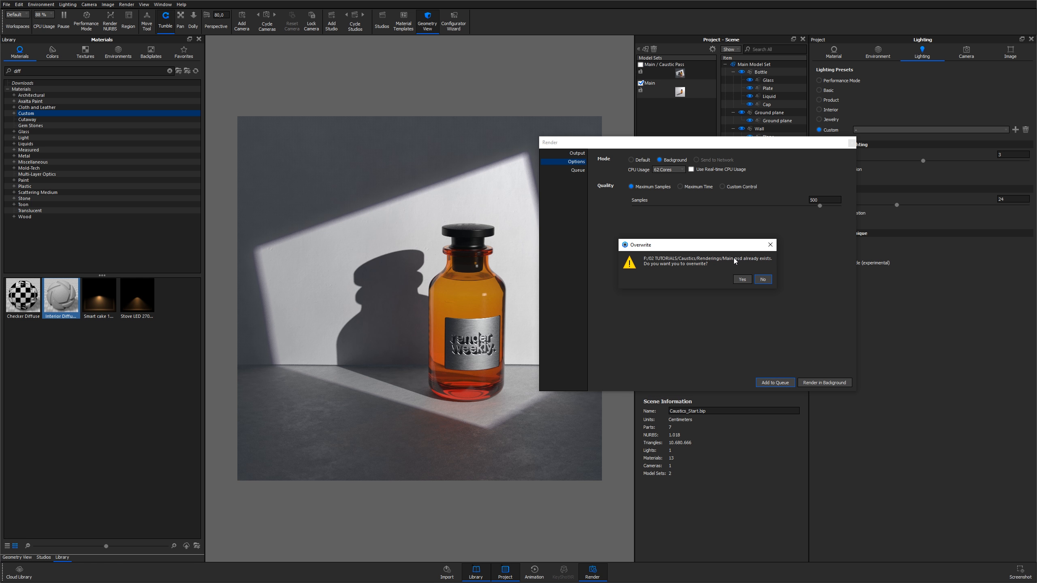
pyautogui.click(763, 281)
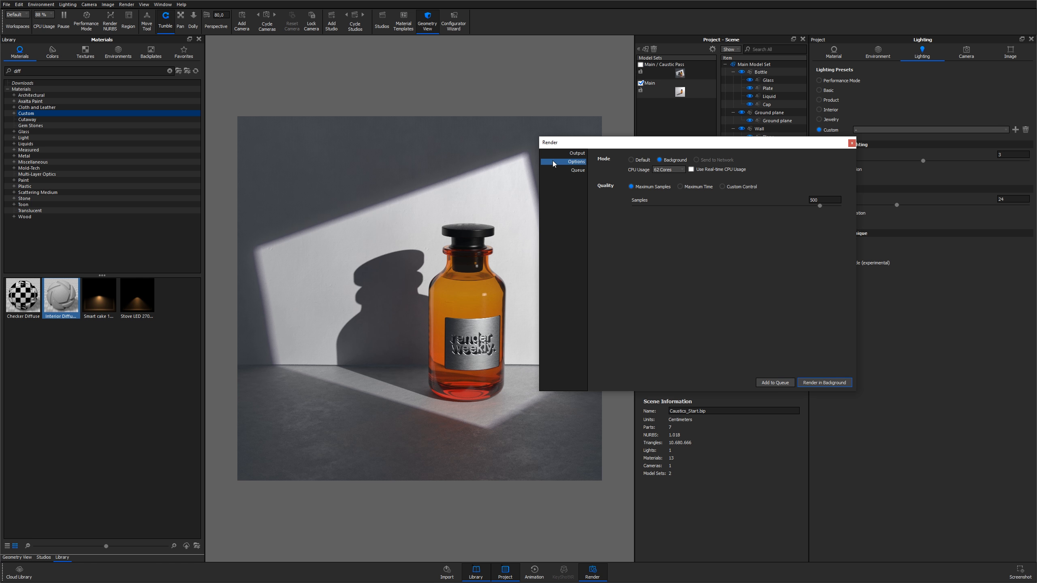
# Rename the render Main_tutorial and add it to the render queue
pyautogui.click(577, 153)
pyautogui.write('_tutoriual')
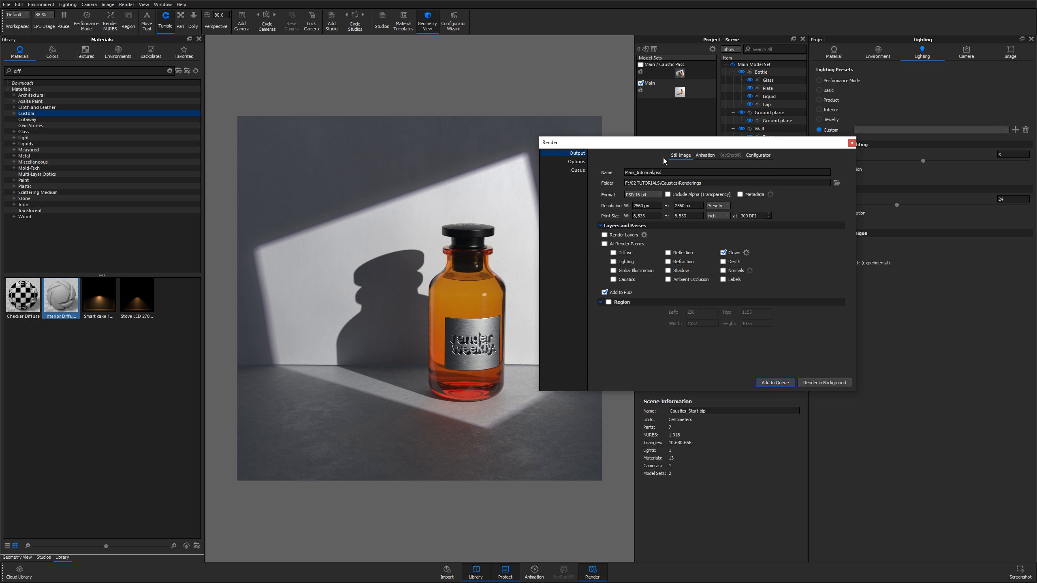
pyautogui.click(768, 382)
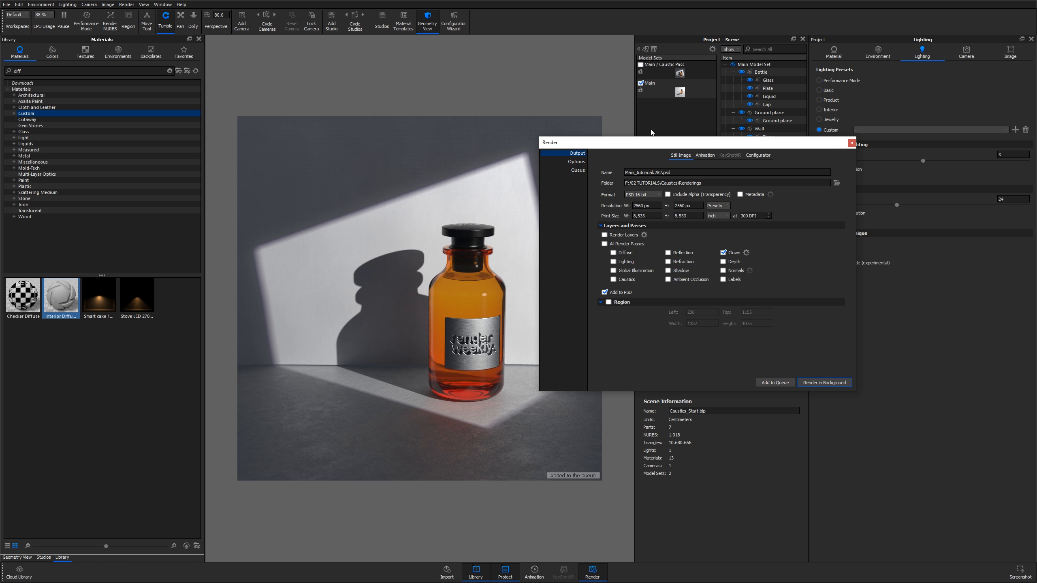
# Activate the Main / Caustic Pass model set and turn caustics back on in the lighting settings
pyautogui.click(672, 77)
pyautogui.doubleClick(675, 71)
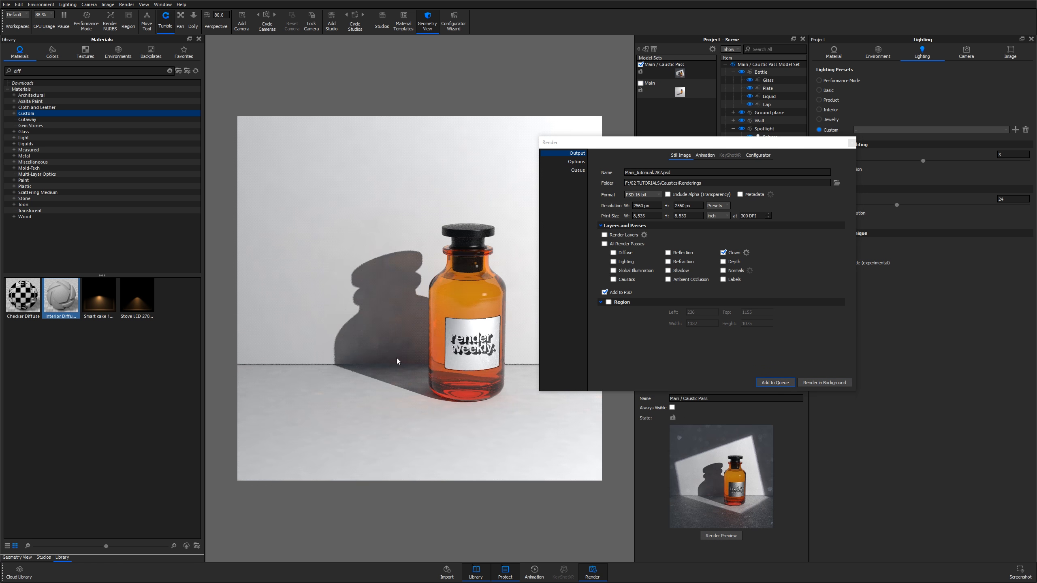
pyautogui.moveTo(788, 143); pyautogui.dragTo(738, 144)
pyautogui.click(831, 223)
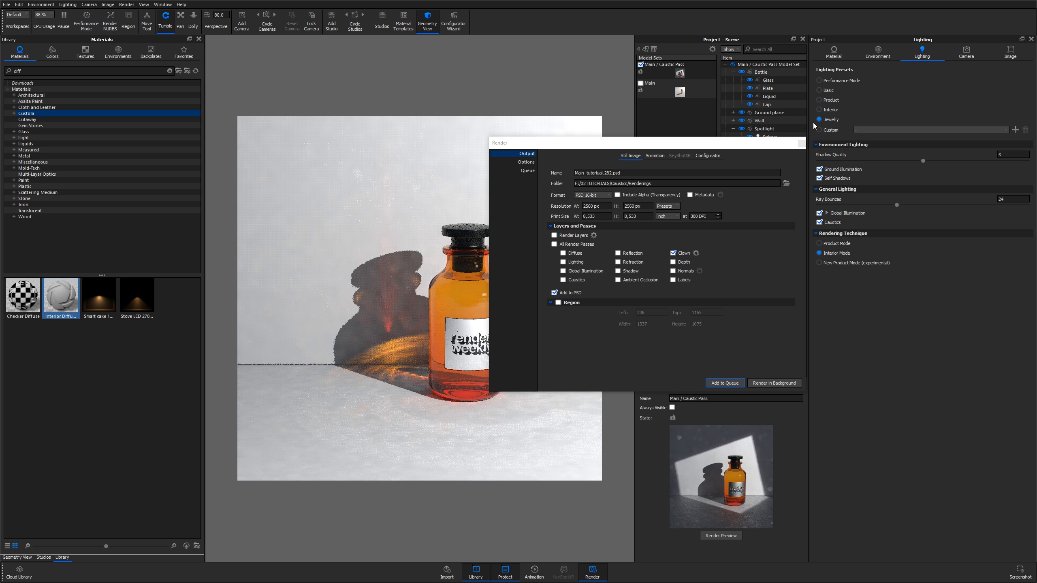
pyautogui.moveTo(664, 144); pyautogui.dragTo(756, 148)
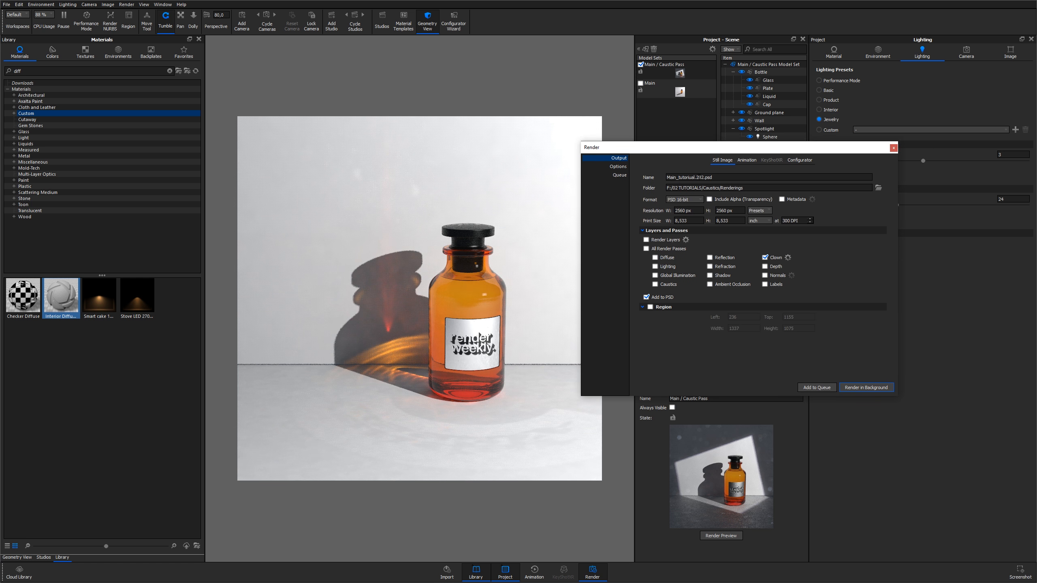
# Rename the render output CausticPass_tutorial
pyautogui.moveTo(704, 177); pyautogui.dragTo(677, 178)
pyautogui.click(703, 177)
pyautogui.press('BackSpace')
pyautogui.press('BackSpace')
pyautogui.press('BackSpace')
pyautogui.press('BackSpace')
pyautogui.write('Cua')
pyautogui.write('sticPass')
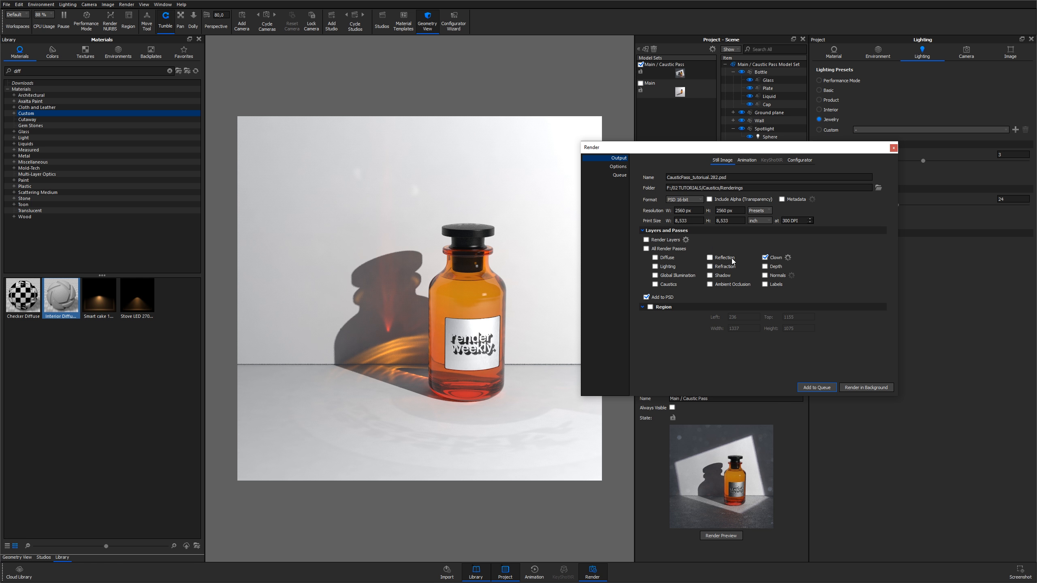
# Enable the Caustics, Reflection and Refraction passes, disable Clown, and add the caustic pass render to the queue
pyautogui.click(664, 285)
pyautogui.click(722, 258)
pyautogui.click(723, 267)
pyautogui.click(771, 258)
pyautogui.click(618, 167)
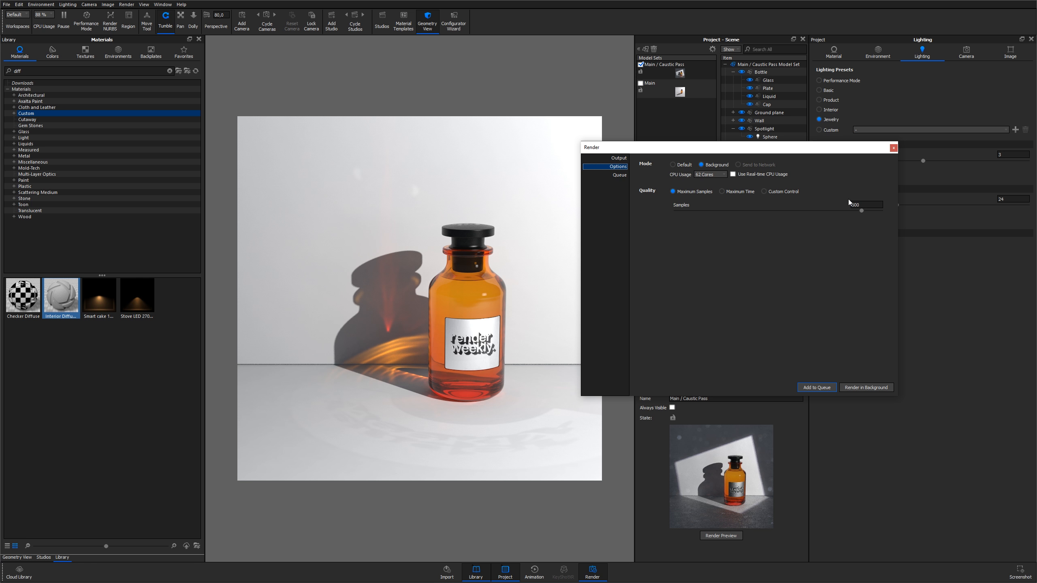
pyautogui.click(814, 388)
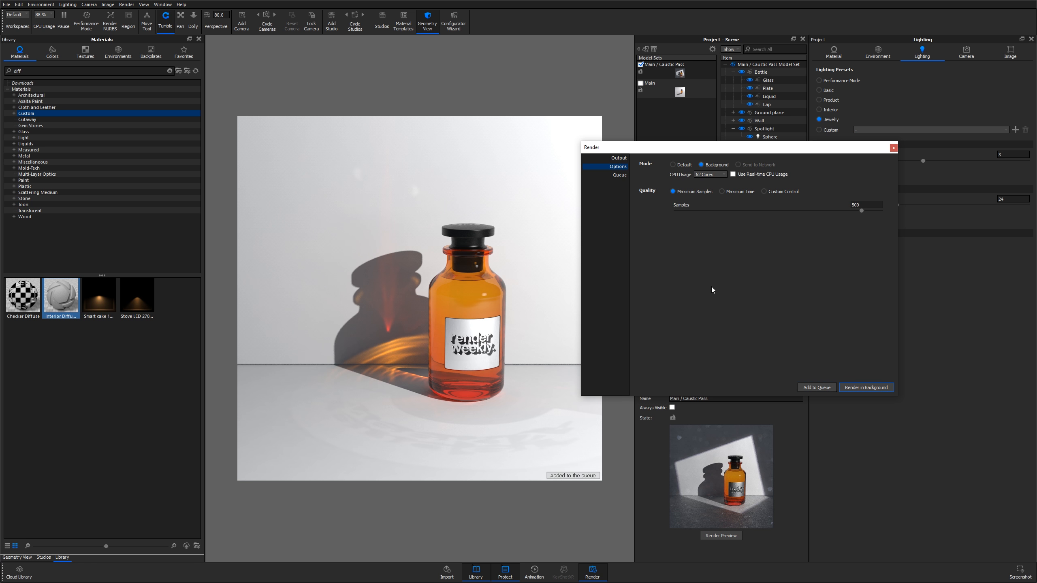
# Review the two queued jobs and process the render queue
pyautogui.click(617, 175)
pyautogui.moveTo(685, 195)
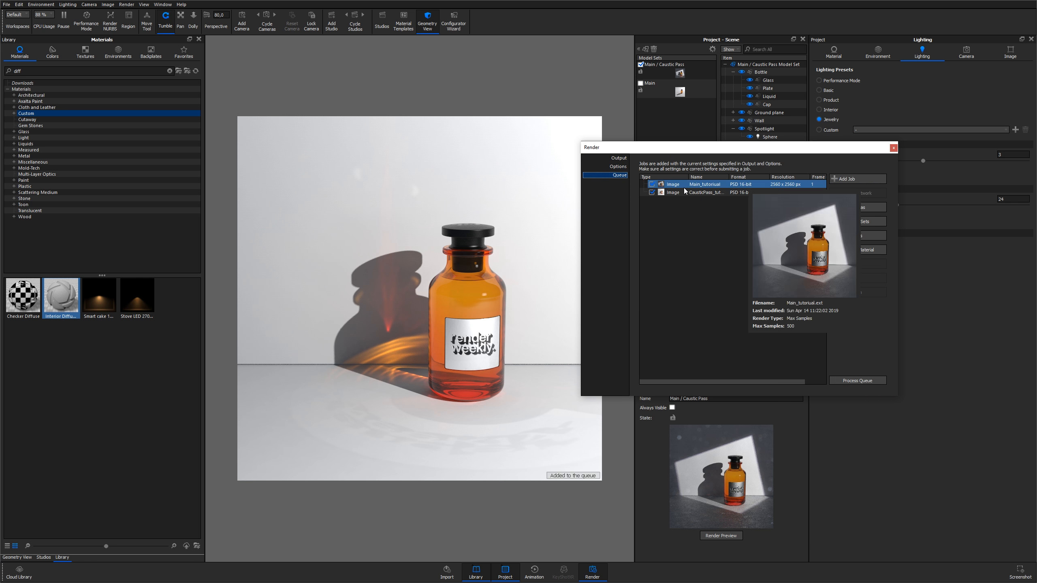
pyautogui.click(684, 188)
pyautogui.moveTo(685, 188)
pyautogui.click(687, 193)
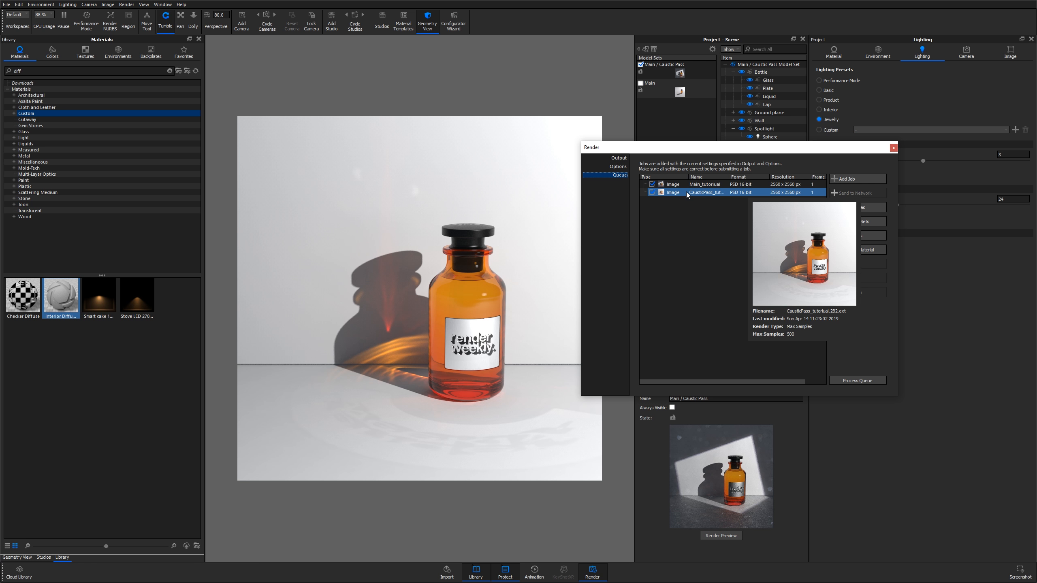
pyautogui.click(689, 224)
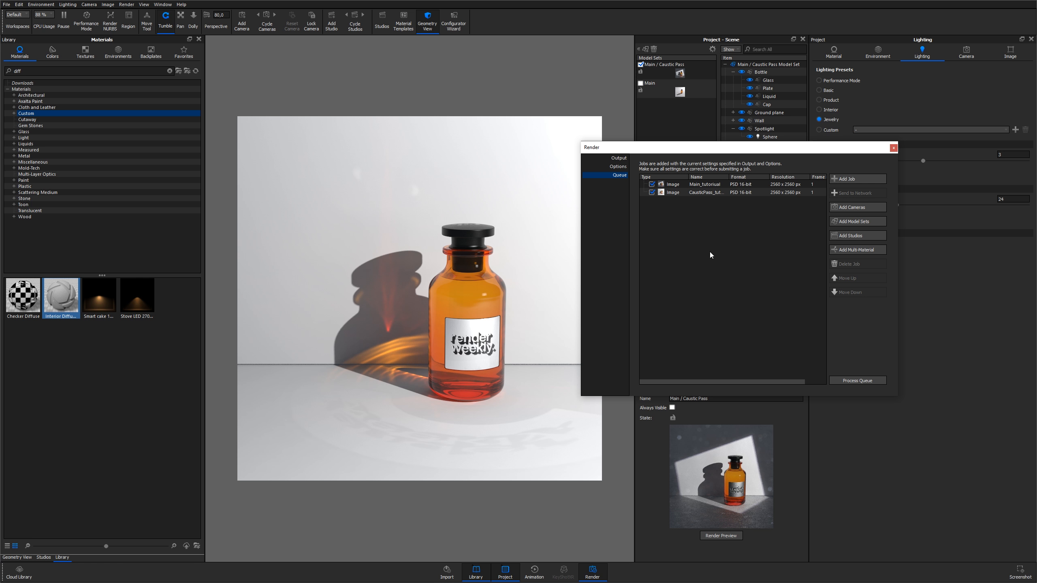
pyautogui.click(861, 379)
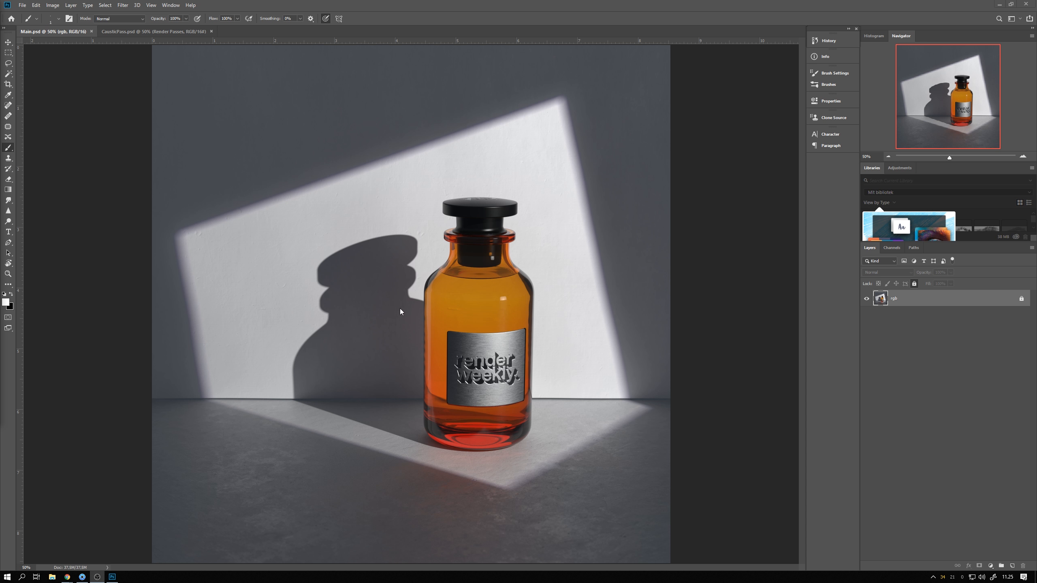
# Switch to Photoshop, open the CausticPass document, expand its Render Passes layer group and make it visible
pyautogui.click(140, 32)
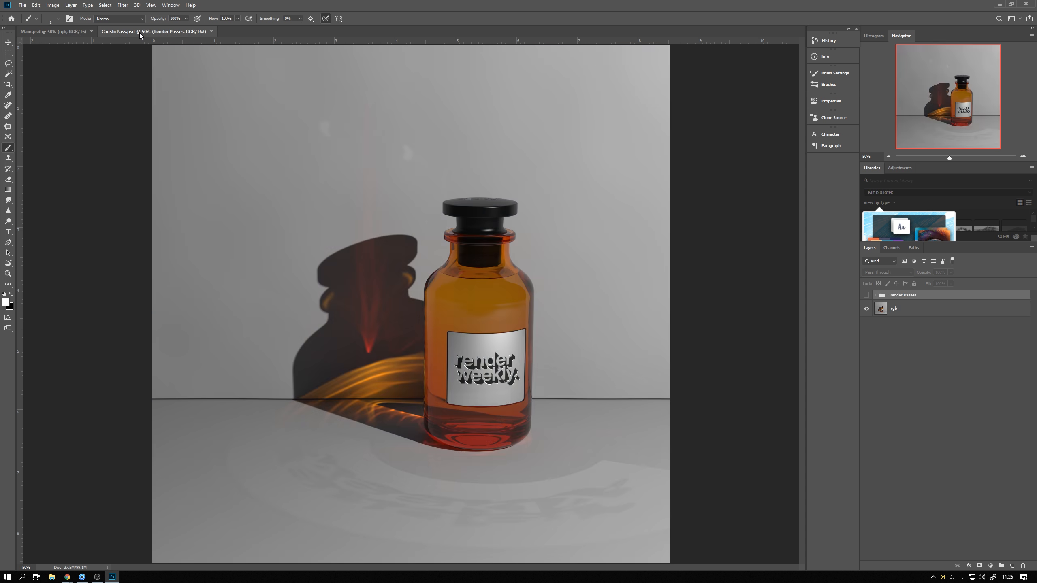
pyautogui.click(893, 314)
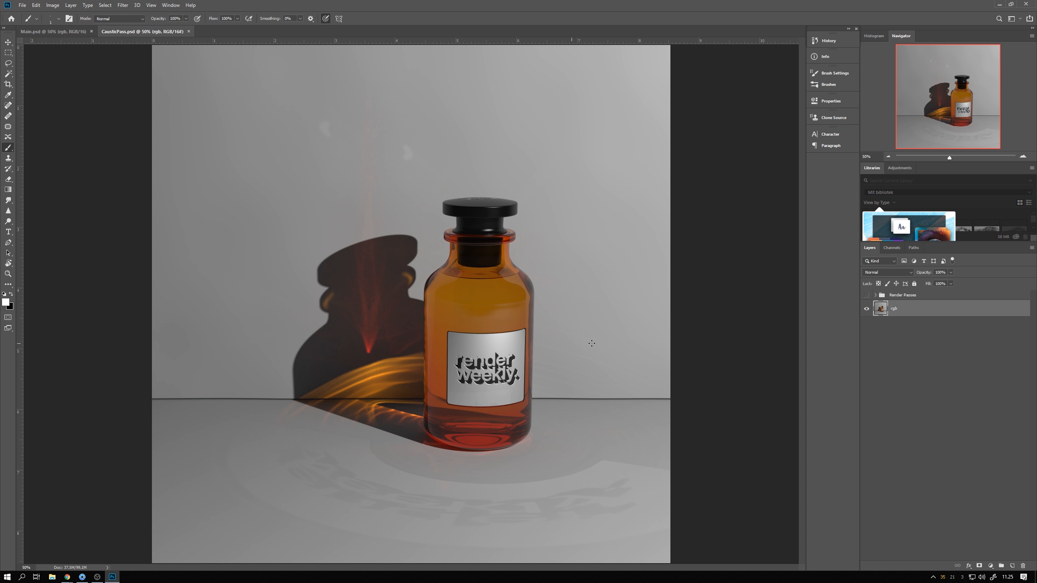
pyautogui.click(875, 295)
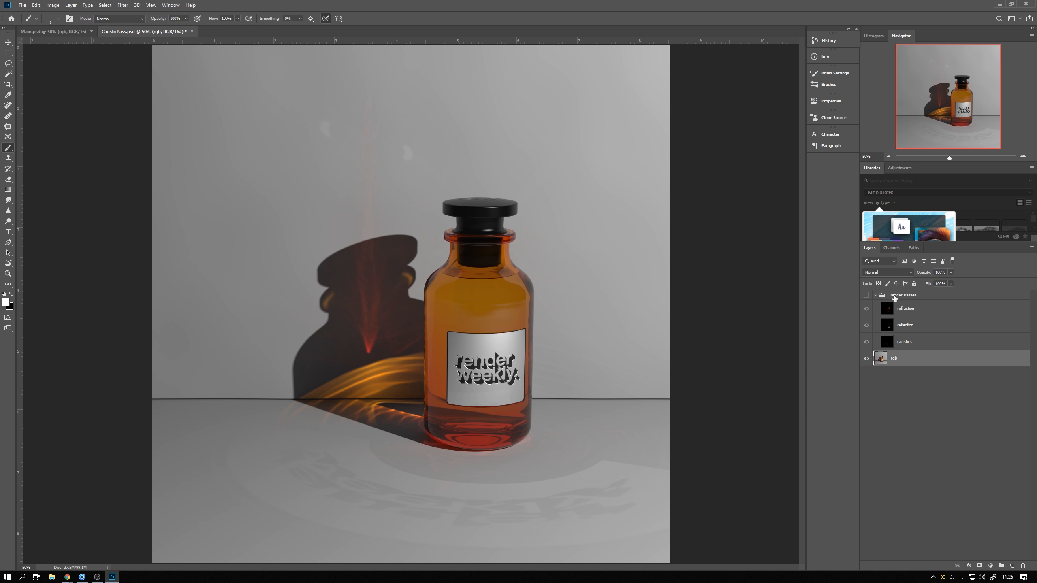
pyautogui.click(867, 296)
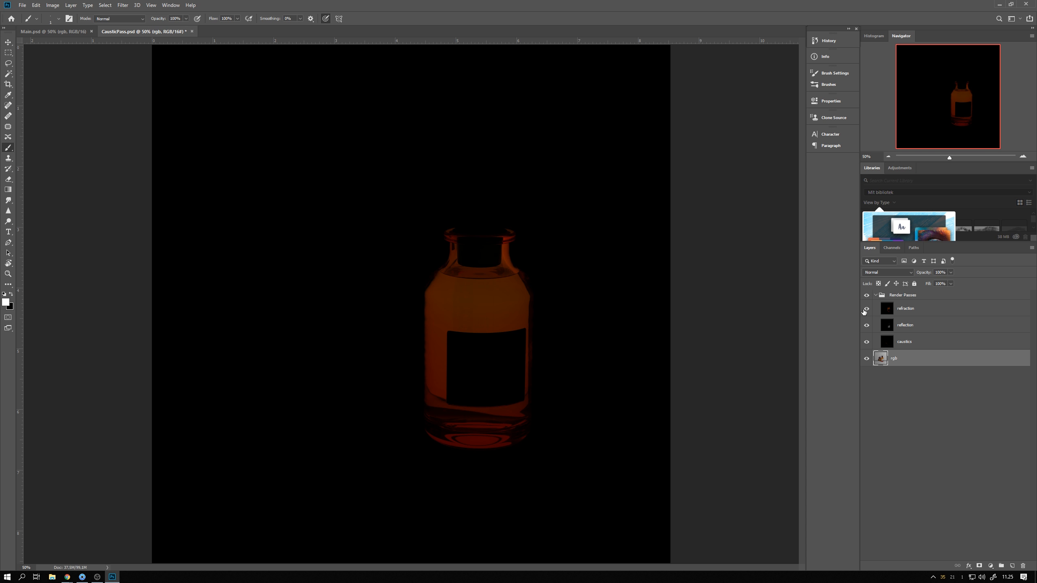
# Toggle the refraction and reflection layers on and off to inspect each render pass
pyautogui.click(867, 308)
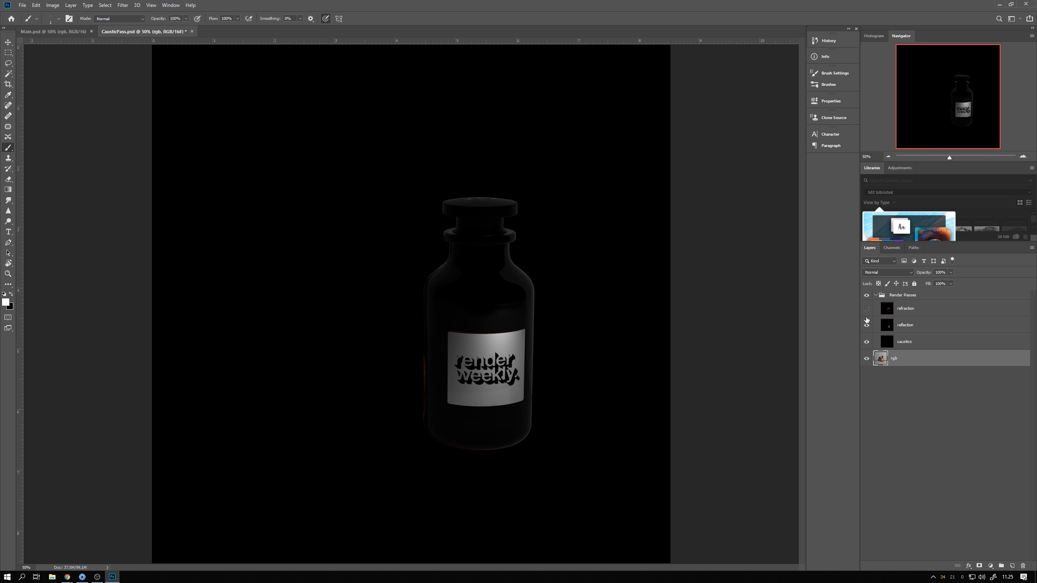
pyautogui.click(867, 326)
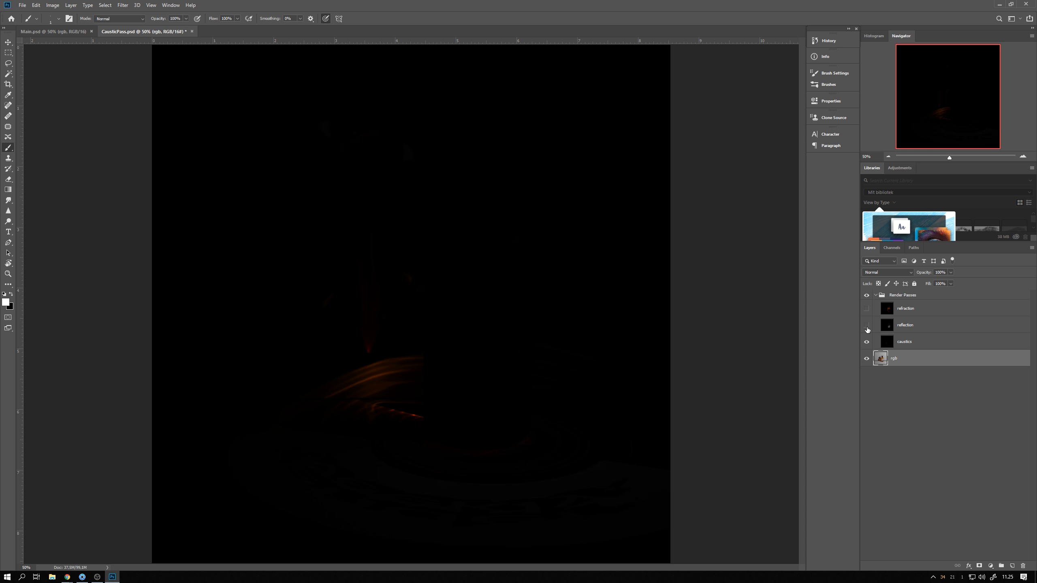
pyautogui.click(867, 326)
pyautogui.click(867, 309)
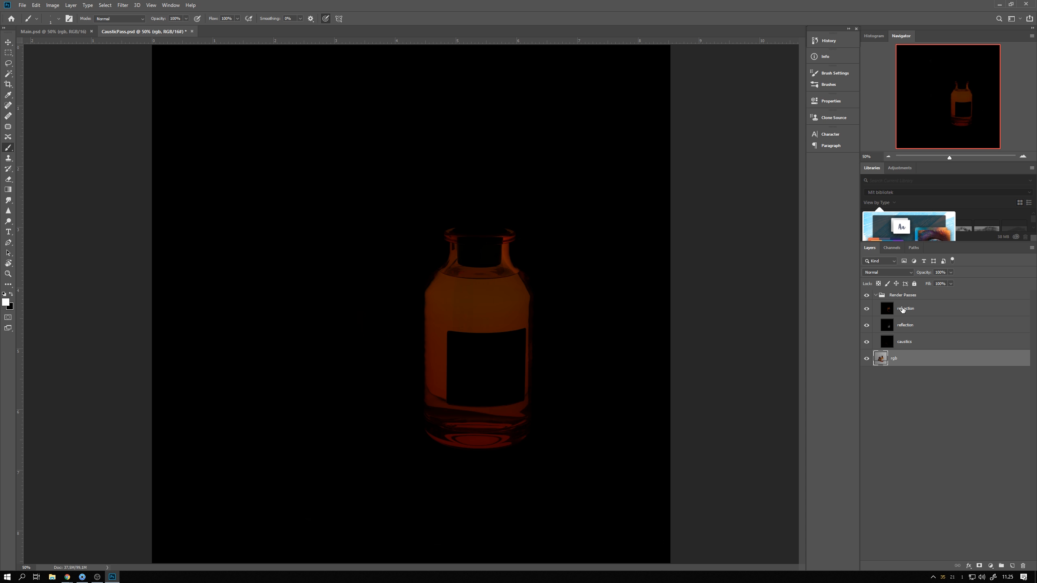
# Copy the refraction, reflection and caustics layers from CausticPass into the Main document
pyautogui.click(903, 309)
pyautogui.keyDown('shift'); pyautogui.click(910, 343); pyautogui.keyUp('shift')
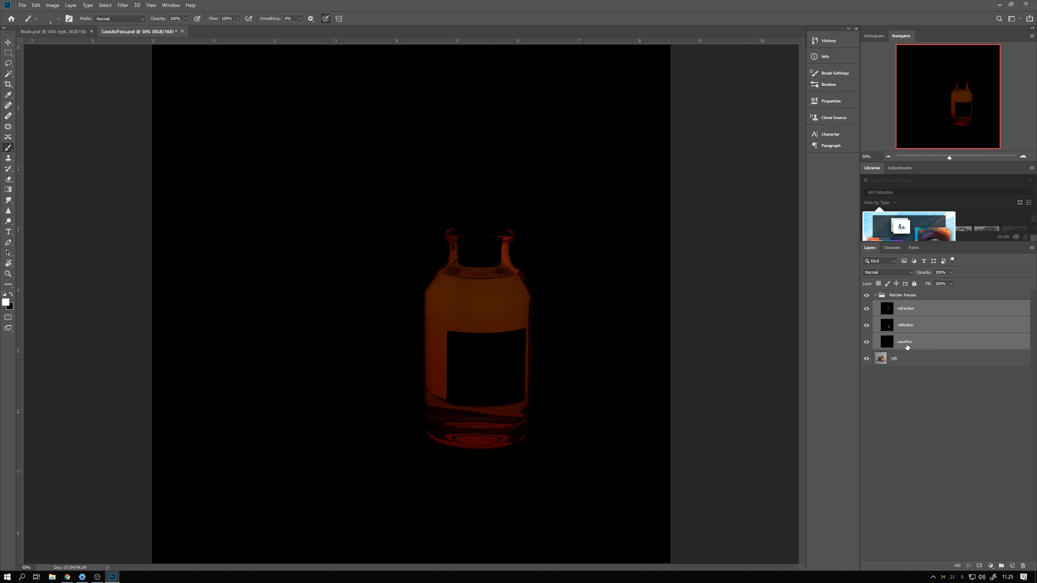
pyautogui.moveTo(59, 35); pyautogui.dragTo(964, 329)
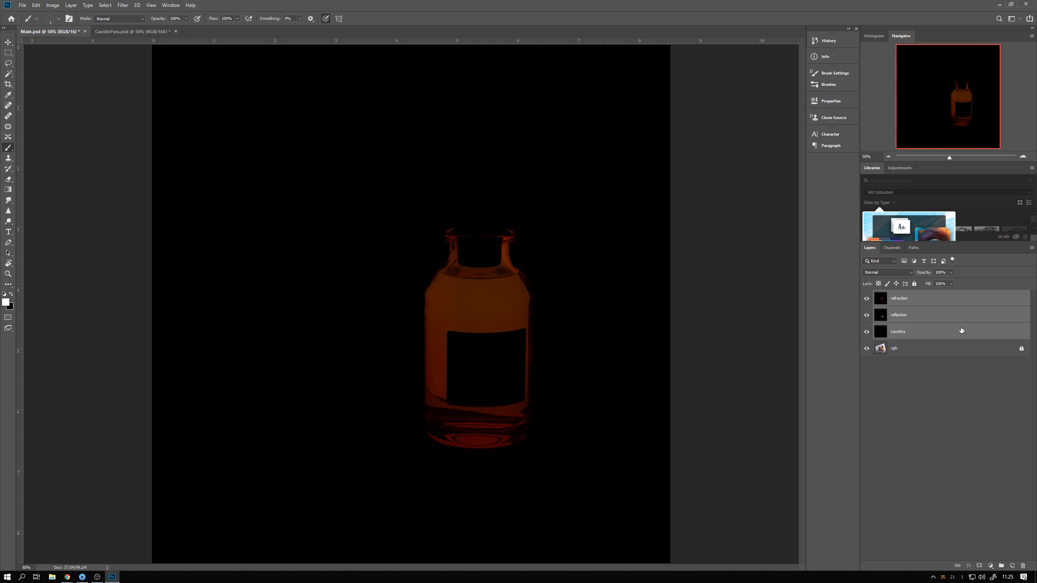
# Close the CausticPass document without saving changes
pyautogui.click(898, 386)
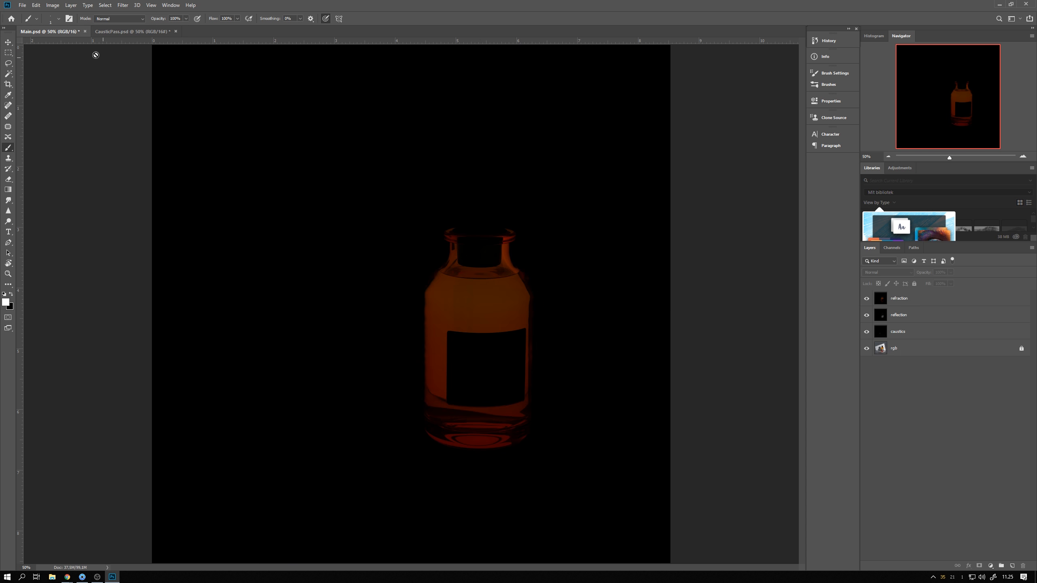
pyautogui.click(115, 33)
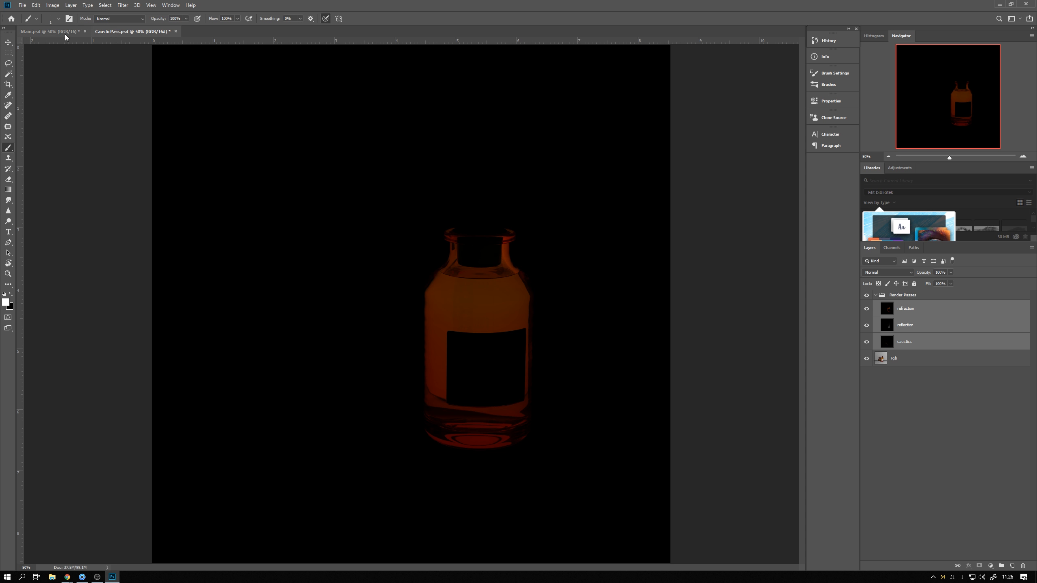
pyautogui.click(348, 263)
pyautogui.click(511, 209)
pyautogui.click(176, 32)
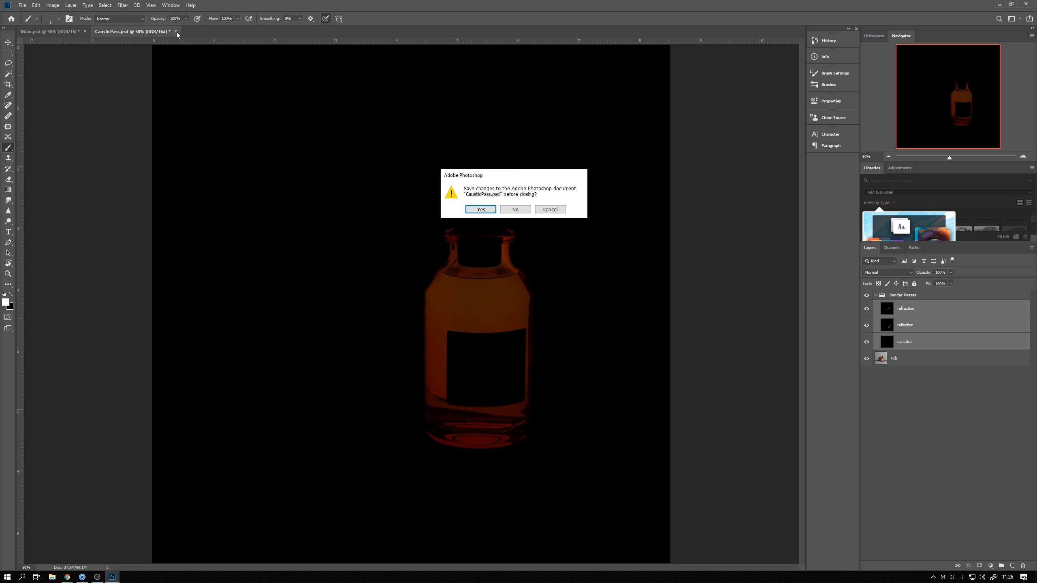
pyautogui.click(515, 209)
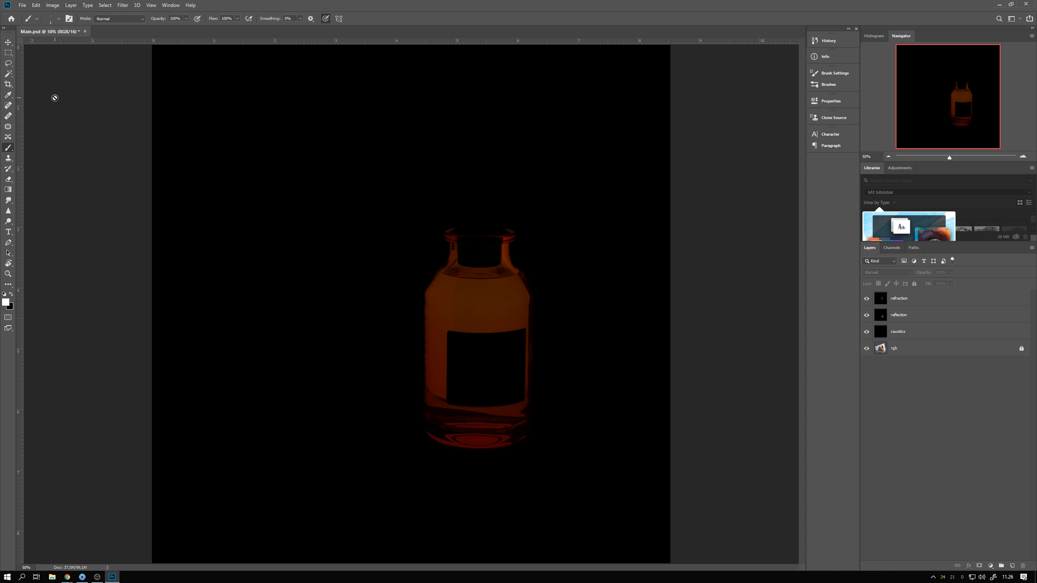
# Hide the refraction and reflection layers and set the caustics layer's blend mode to Linear Dodge (Add)
pyautogui.click(8, 42)
pyautogui.click(867, 298)
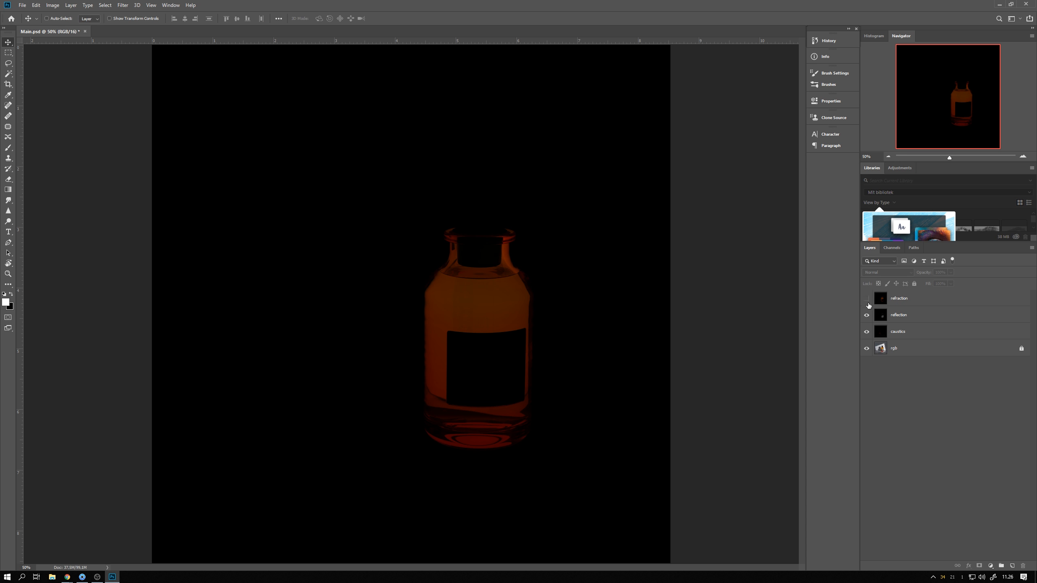
pyautogui.click(867, 315)
pyautogui.click(892, 334)
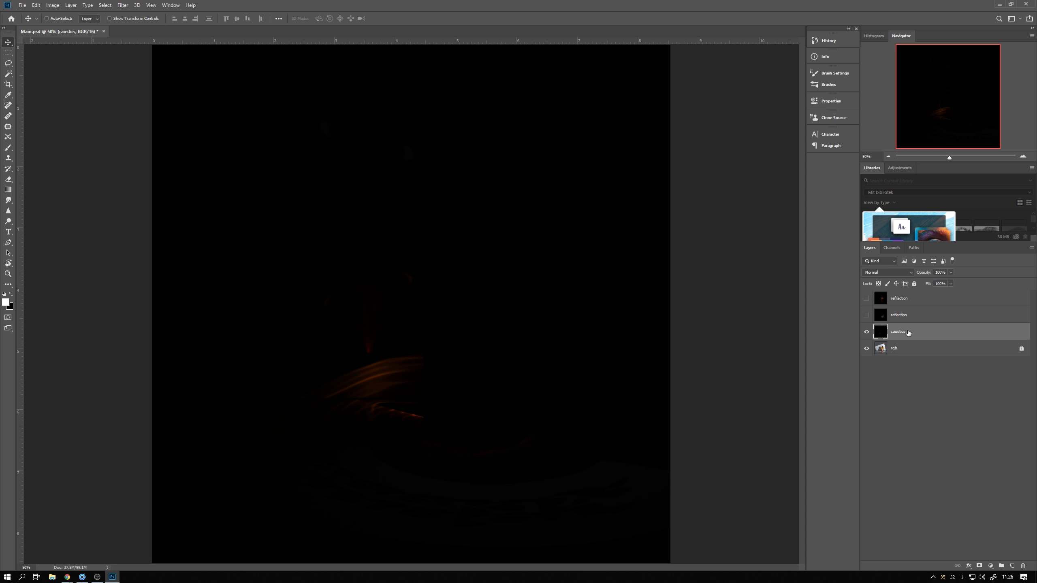
pyautogui.click(884, 274)
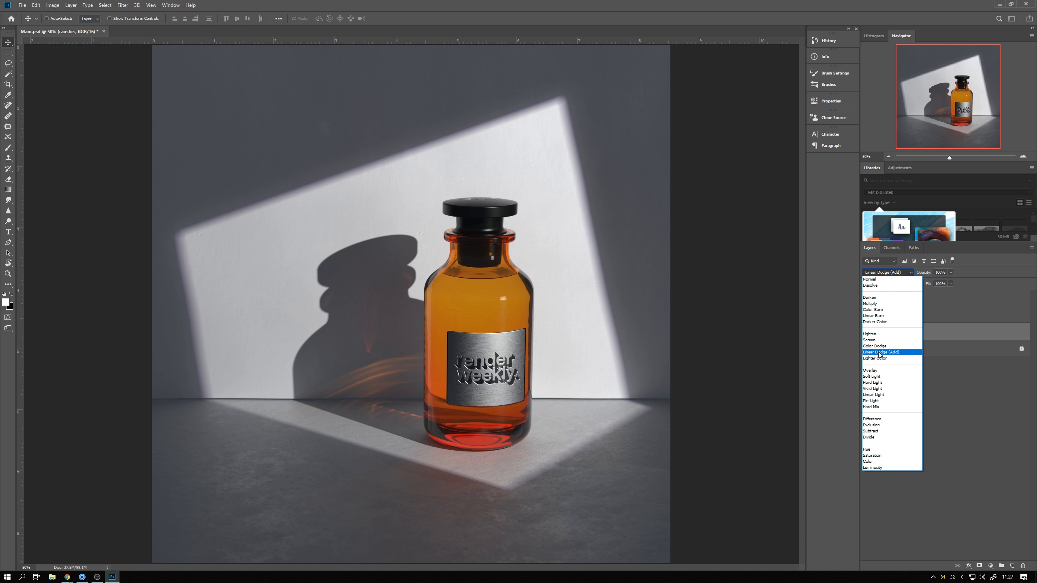
pyautogui.click(879, 353)
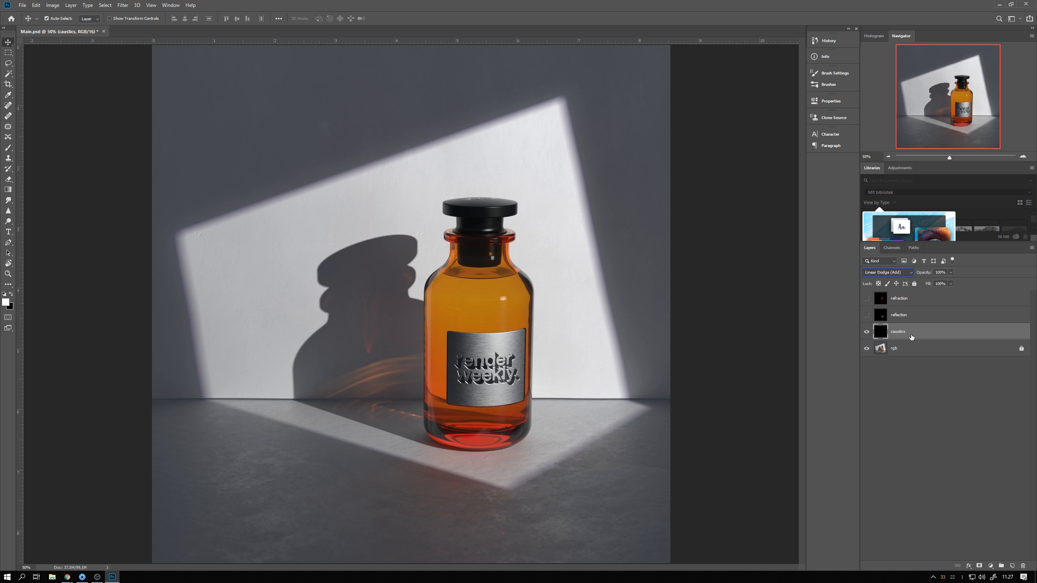
# Duplicate the caustics layer twice and hide both copies, keeping the original caustics layer selected
pyautogui.hotkey('ctrl', 'j')
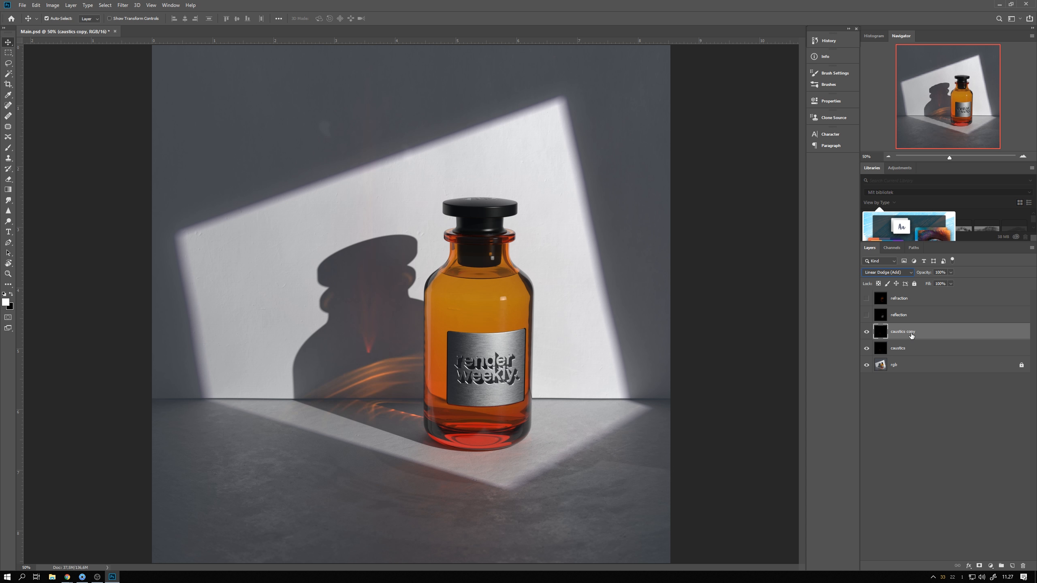
pyautogui.hotkey('ctrl', 'j')
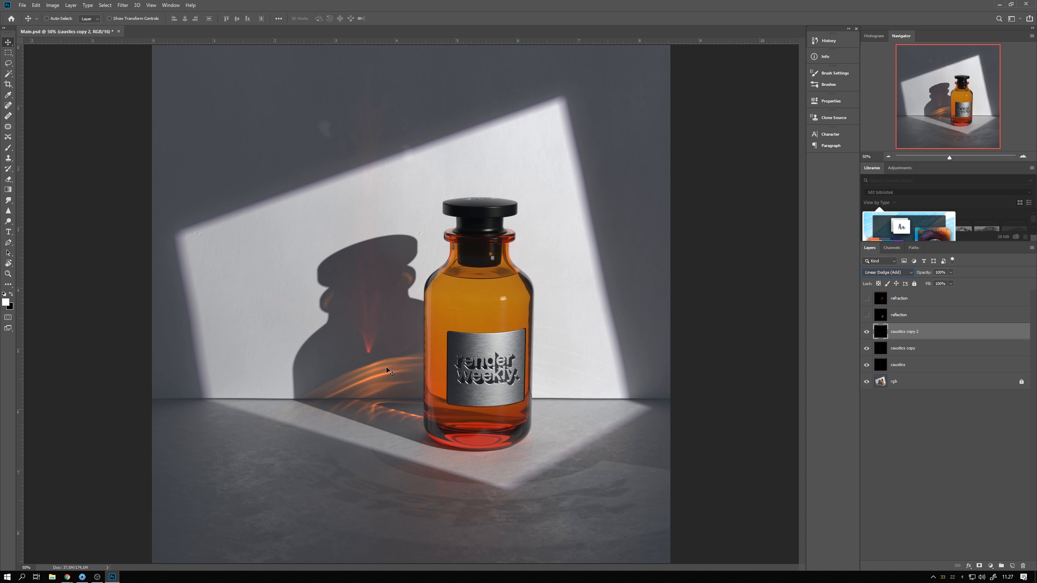
pyautogui.moveTo(867, 334); pyautogui.dragTo(867, 350)
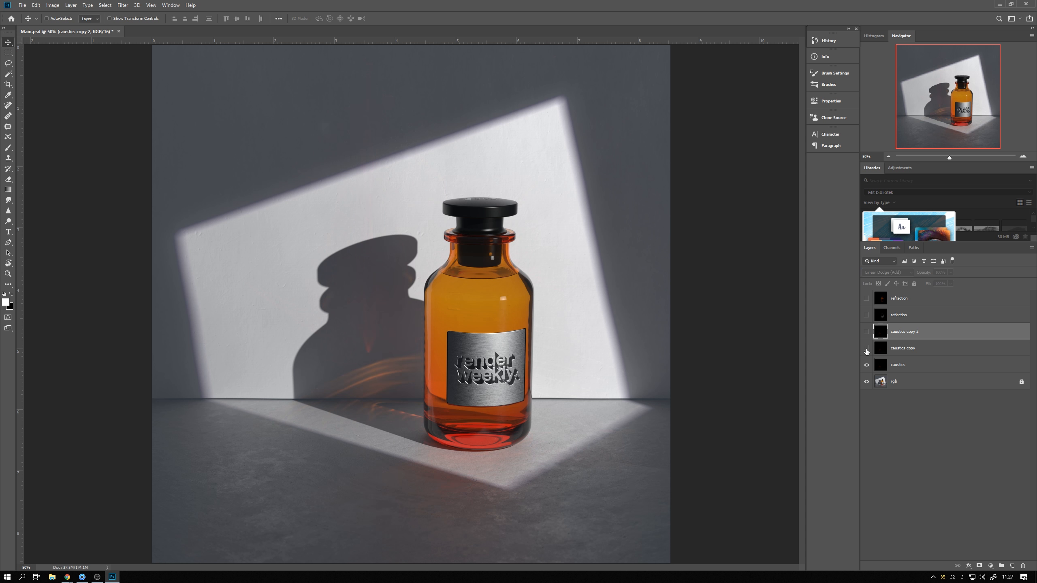
pyautogui.click(895, 366)
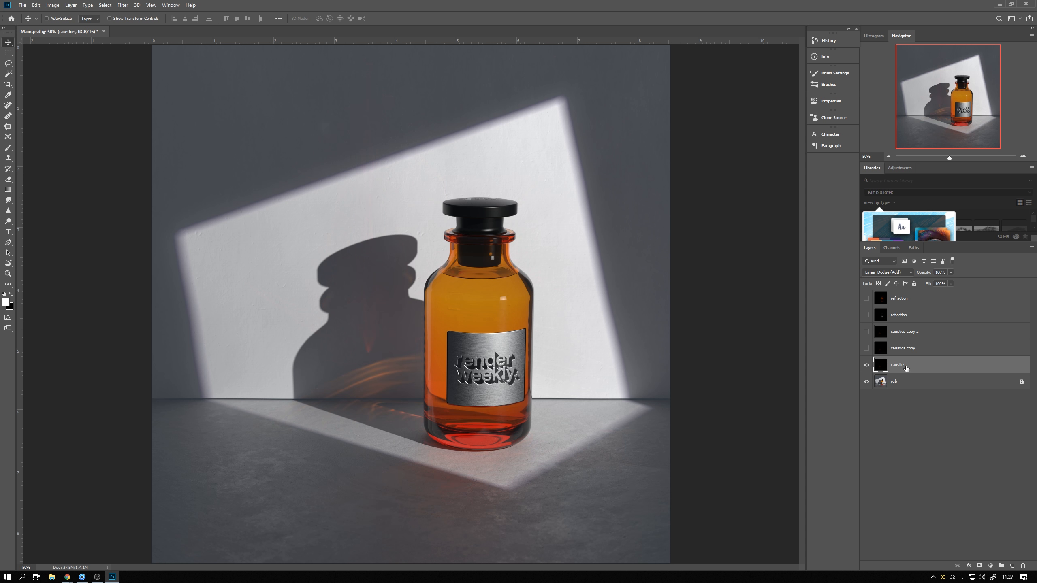
pyautogui.click(123, 6)
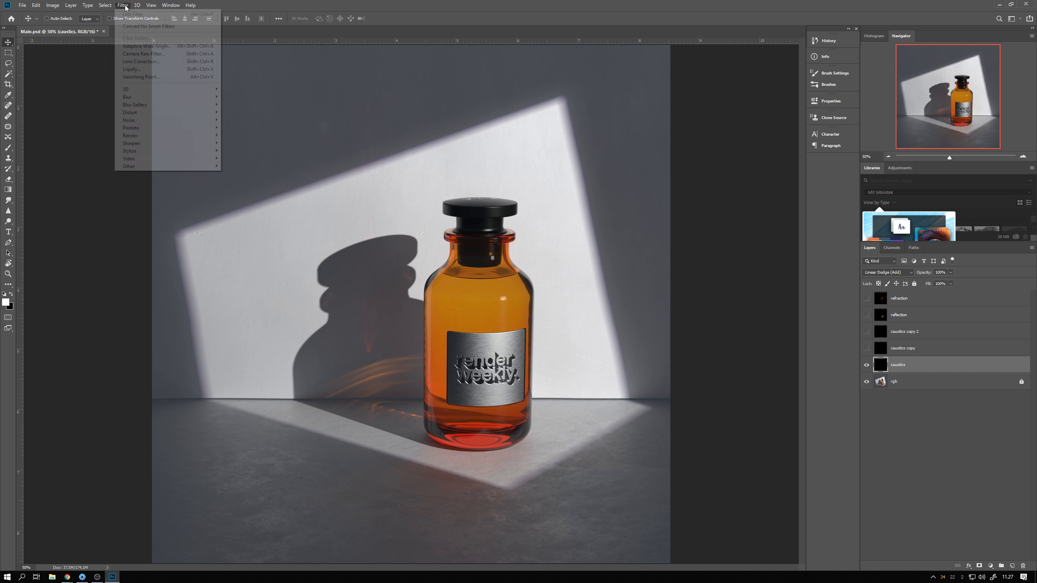
pyautogui.click(147, 56)
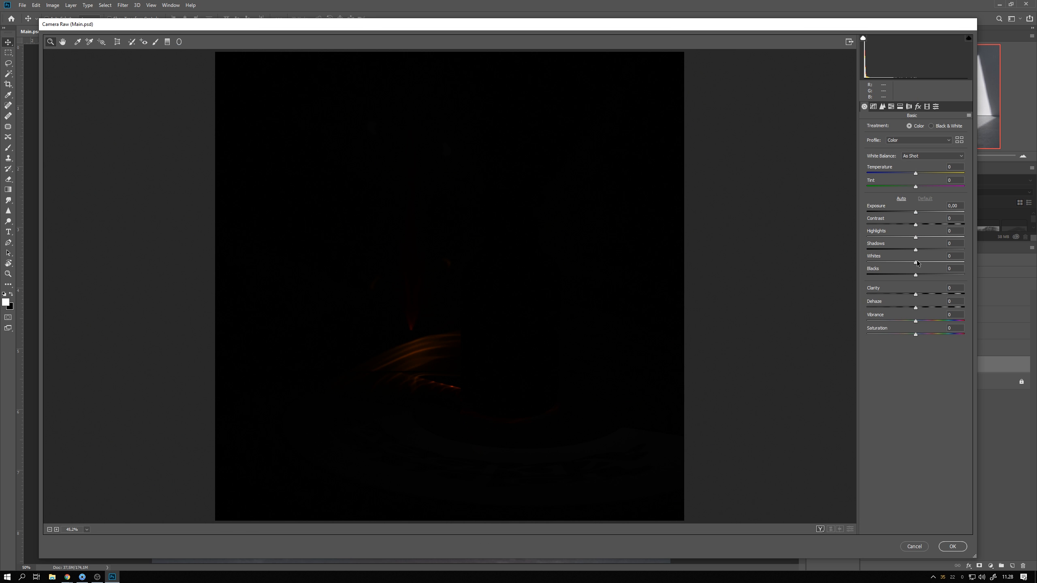
pyautogui.click(916, 212)
pyautogui.moveTo(935, 212); pyautogui.dragTo(963, 262)
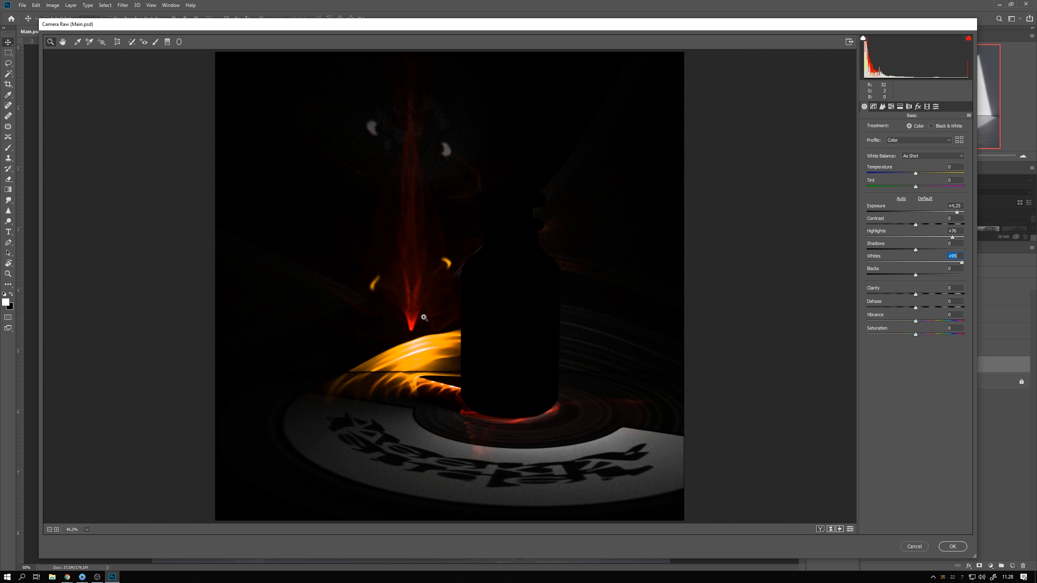
pyautogui.click(916, 238)
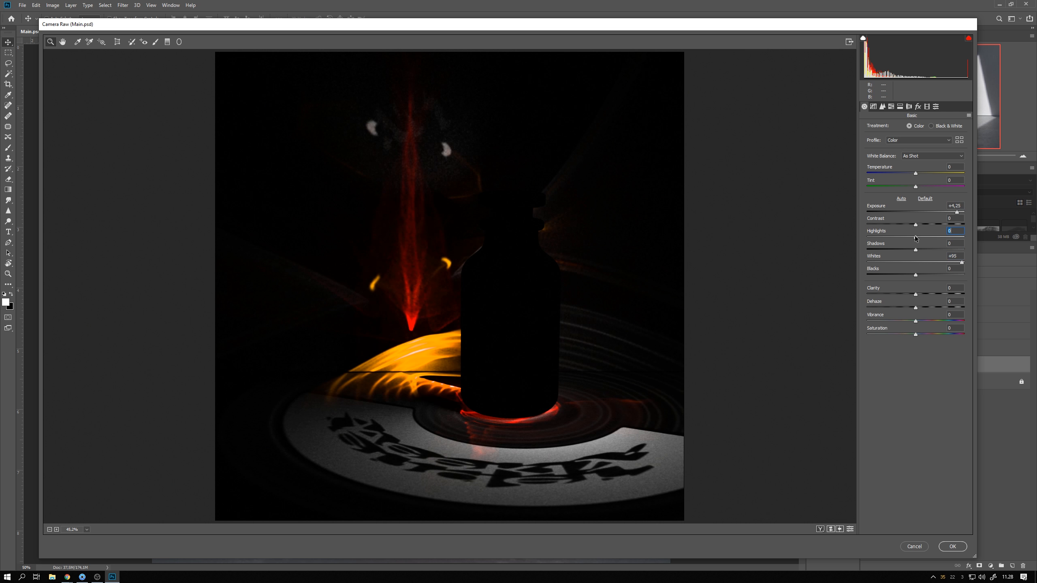
pyautogui.click(914, 212)
pyautogui.click(914, 262)
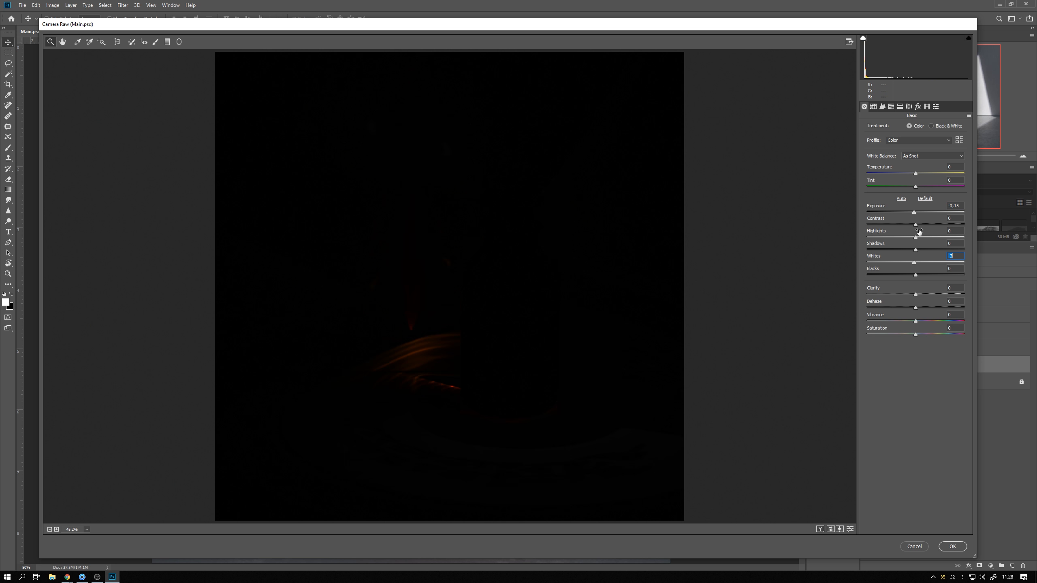
pyautogui.moveTo(915, 212); pyautogui.dragTo(932, 212)
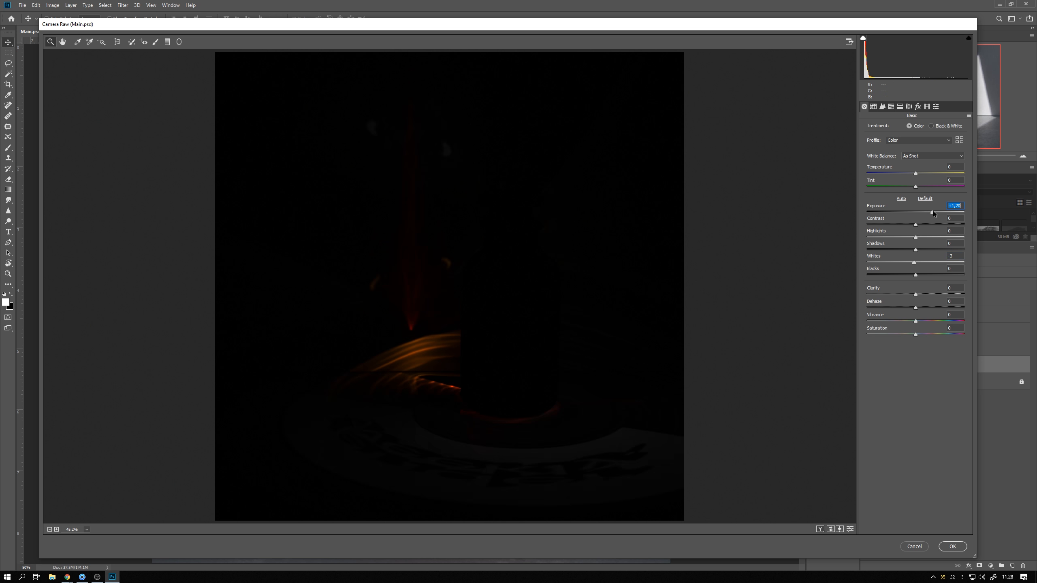
pyautogui.click(917, 549)
# Make both caustics copy layers visible again
pyautogui.click(867, 349)
pyautogui.click(867, 332)
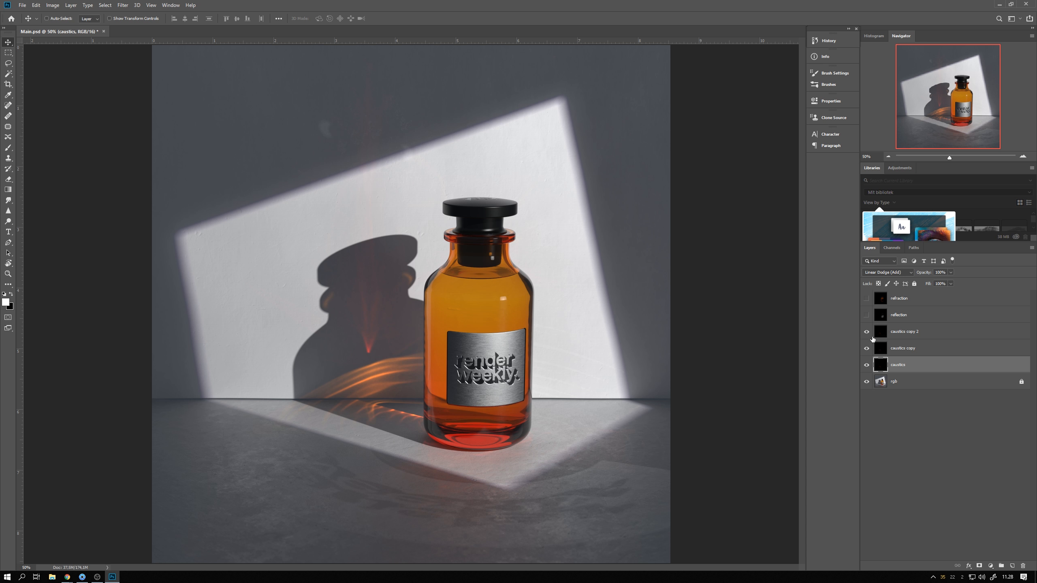
pyautogui.rightClick(871, 335)
pyautogui.click(907, 483)
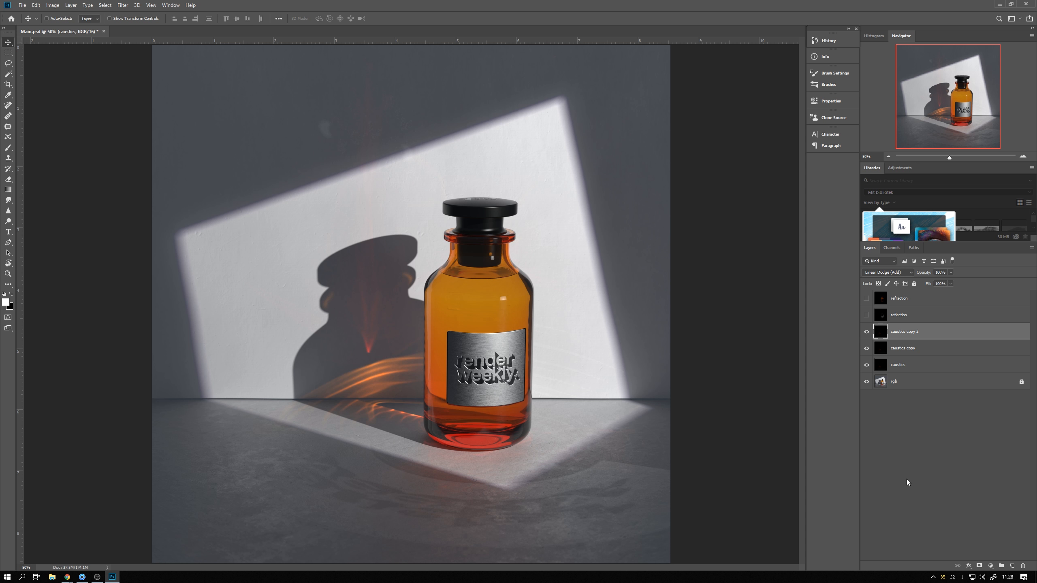
# Group the three caustics layers together and name the group Caustics
pyautogui.keyDown('shift'); pyautogui.click(902, 367); pyautogui.keyUp('shift')
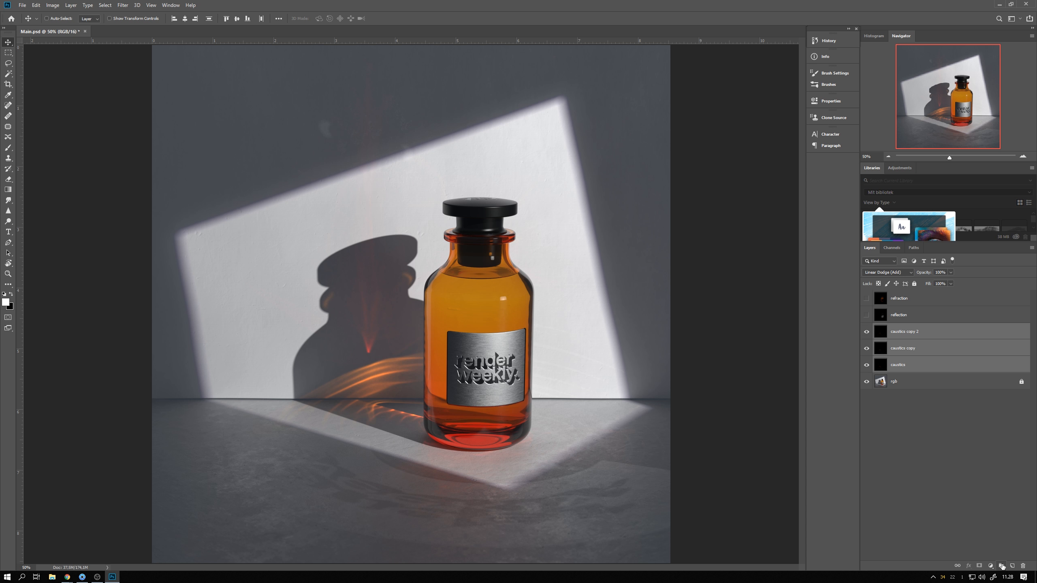
pyautogui.click(1002, 566)
pyautogui.doubleClick(897, 330)
pyautogui.write('Caustics')
pyautogui.press('Return')
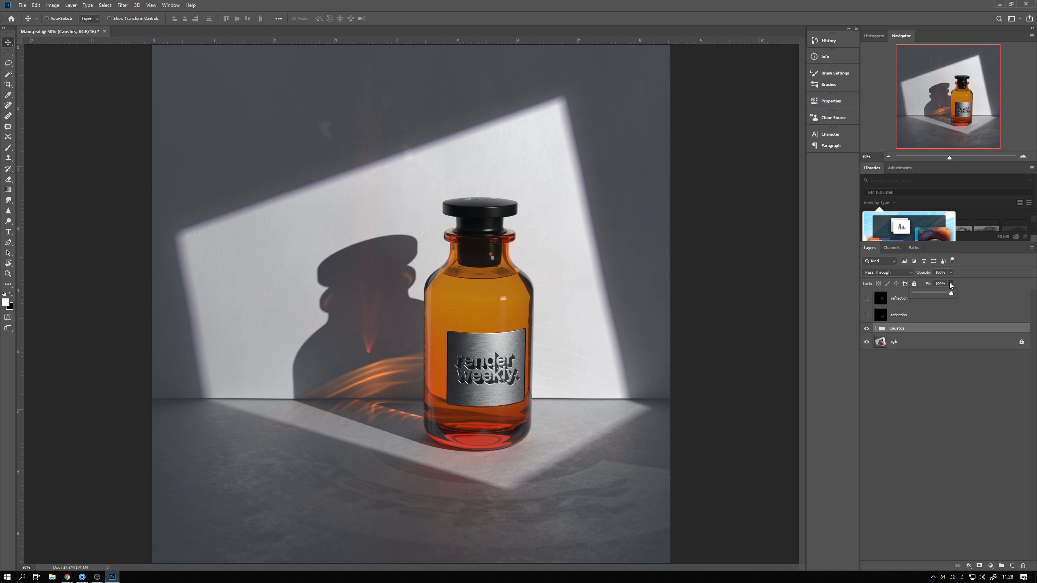
# Add a layer mask to the Caustics group and paint on it with a soft round brush at 30% flow across the floor
pyautogui.moveTo(944, 290)
pyautogui.mouseDown()
pyautogui.moveTo(921, 294)
pyautogui.moveTo(955, 292)
pyautogui.mouseUp()
pyautogui.click(979, 566)
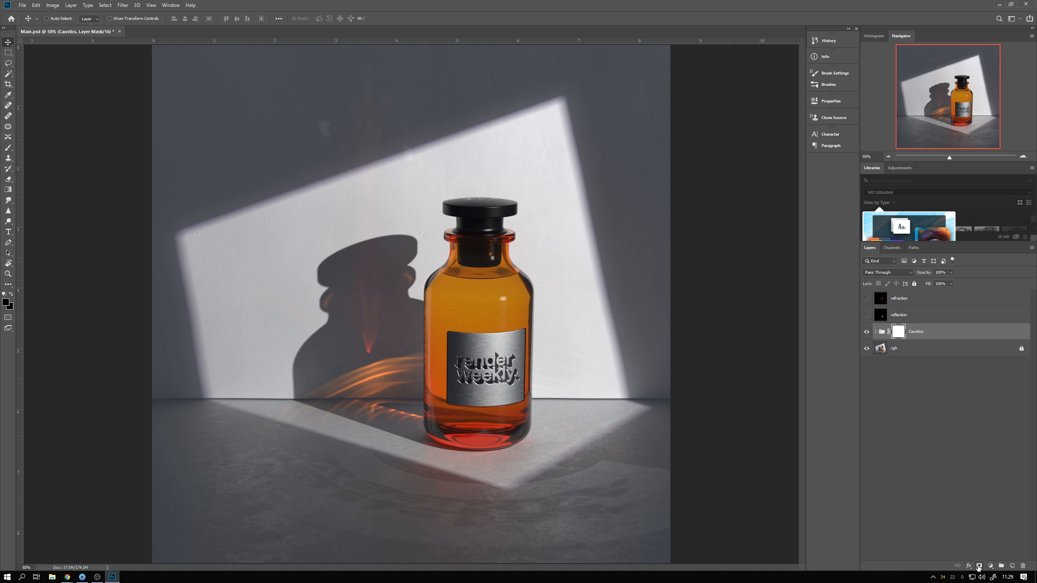
pyautogui.click(7, 148)
pyautogui.rightClick(287, 316)
pyautogui.click(358, 263)
pyautogui.moveTo(375, 284)
pyautogui.mouseDown()
pyautogui.moveTo(330, 284)
pyautogui.moveTo(373, 265)
pyautogui.mouseUp()
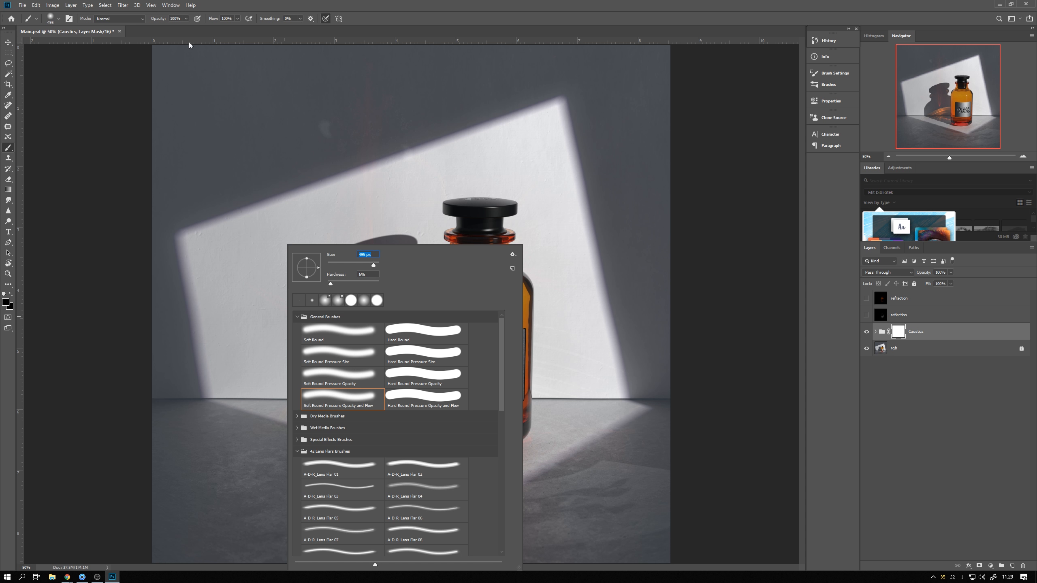
pyautogui.click(237, 18)
pyautogui.moveTo(238, 27); pyautogui.dragTo(212, 29)
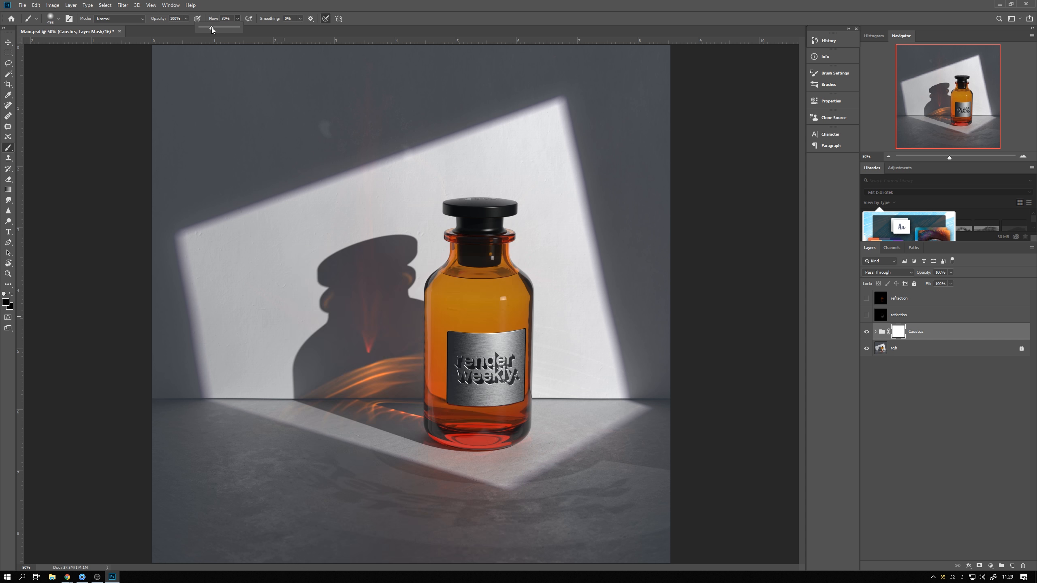
pyautogui.keyDown('alt'); pyautogui.scroll(-2, 306, 429); pyautogui.keyUp('alt')
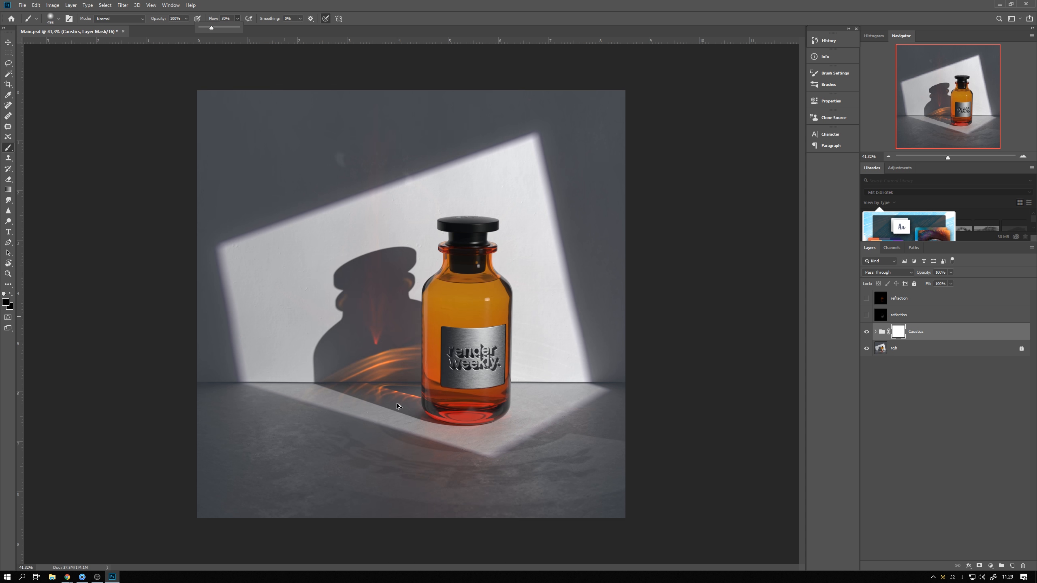
pyautogui.moveTo(313, 496)
pyautogui.mouseDown()
pyautogui.moveTo(667, 482)
pyautogui.moveTo(405, 486)
pyautogui.moveTo(598, 449)
pyautogui.moveTo(452, 467)
pyautogui.moveTo(184, 459)
pyautogui.moveTo(666, 487)
pyautogui.moveTo(735, 477)
pyautogui.mouseUp()
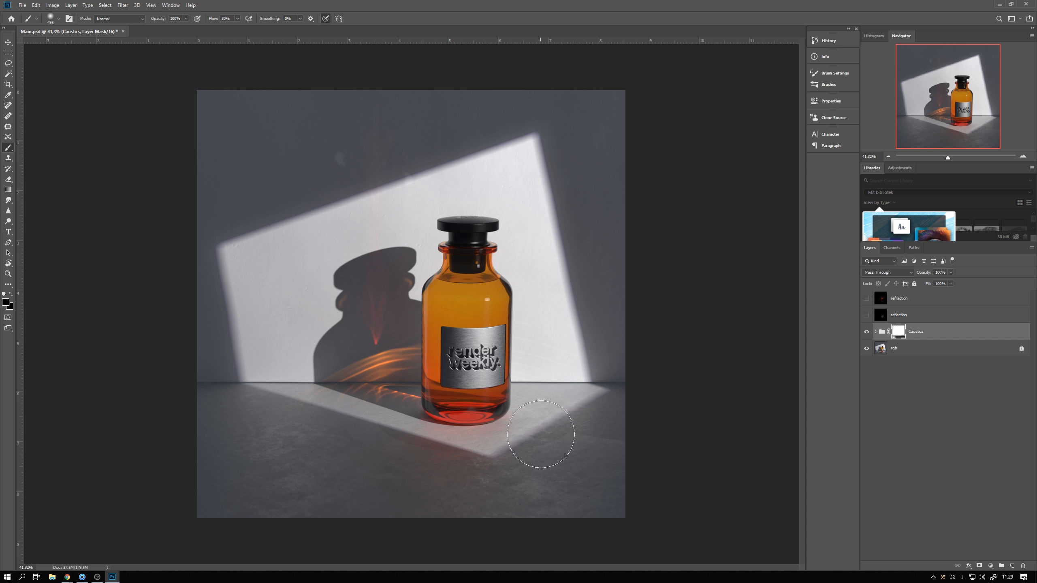
pyautogui.hotkey('ctrl', '+')
# Show the reflection layer, set its blend mode to Linear Dodge (Add) and its fill to 18%, toggling it to compare
pyautogui.click(9, 42)
pyautogui.click(866, 314)
pyautogui.click(919, 312)
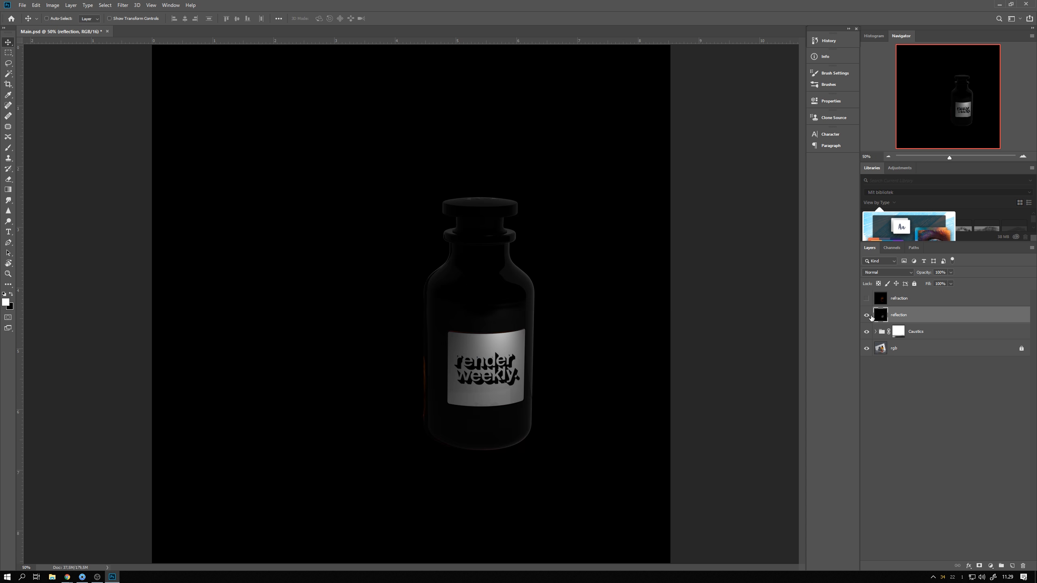
pyautogui.click(880, 273)
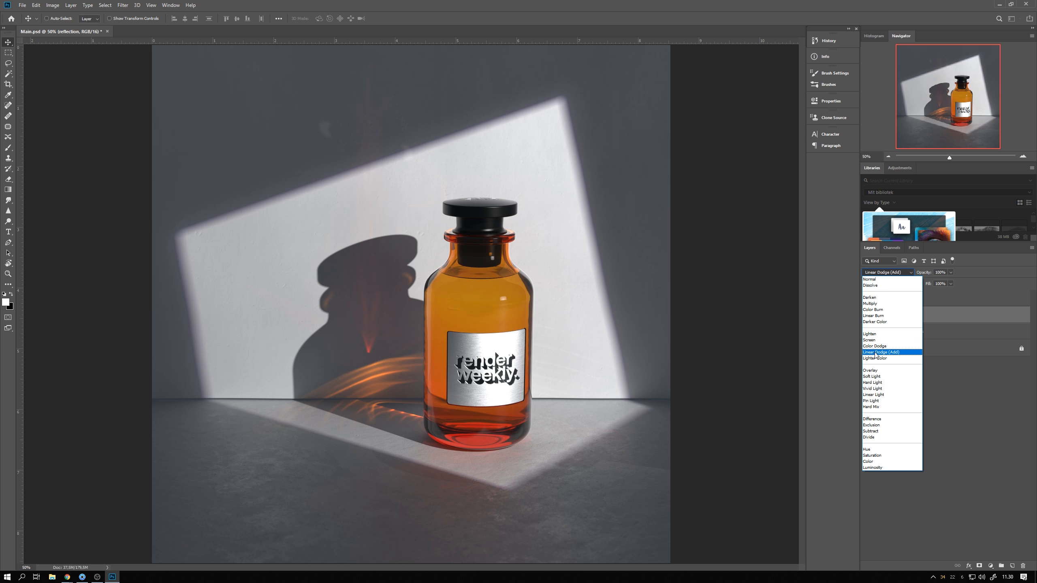
pyautogui.click(876, 352)
pyautogui.moveTo(951, 284); pyautogui.dragTo(920, 294)
pyautogui.click(866, 315)
pyautogui.click(867, 315)
pyautogui.click(866, 315)
pyautogui.click(867, 315)
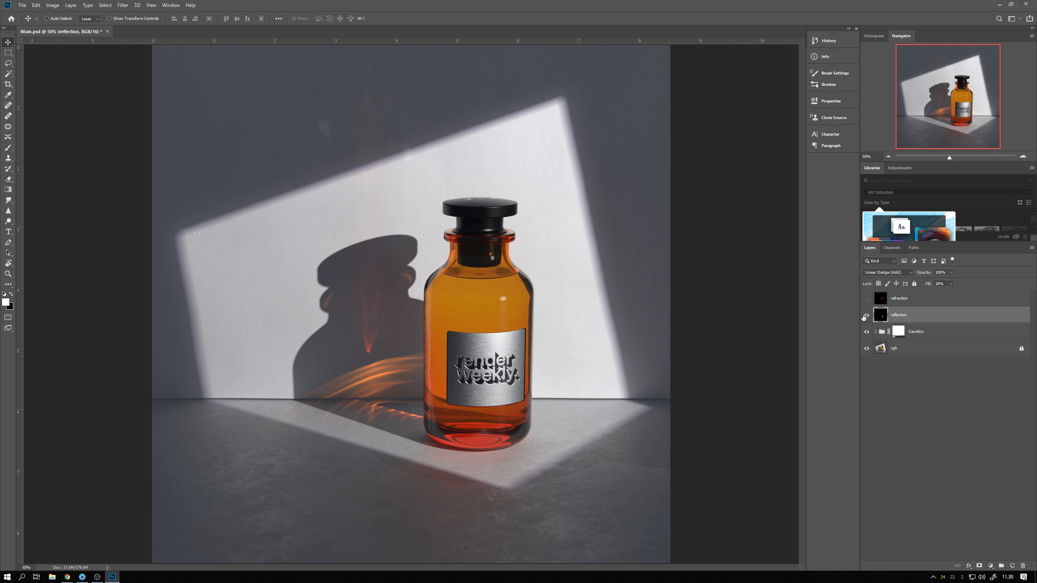
# Show the refraction layer and set its blend mode to Screen, toggling its visibility to compare
pyautogui.click(867, 298)
pyautogui.click(898, 299)
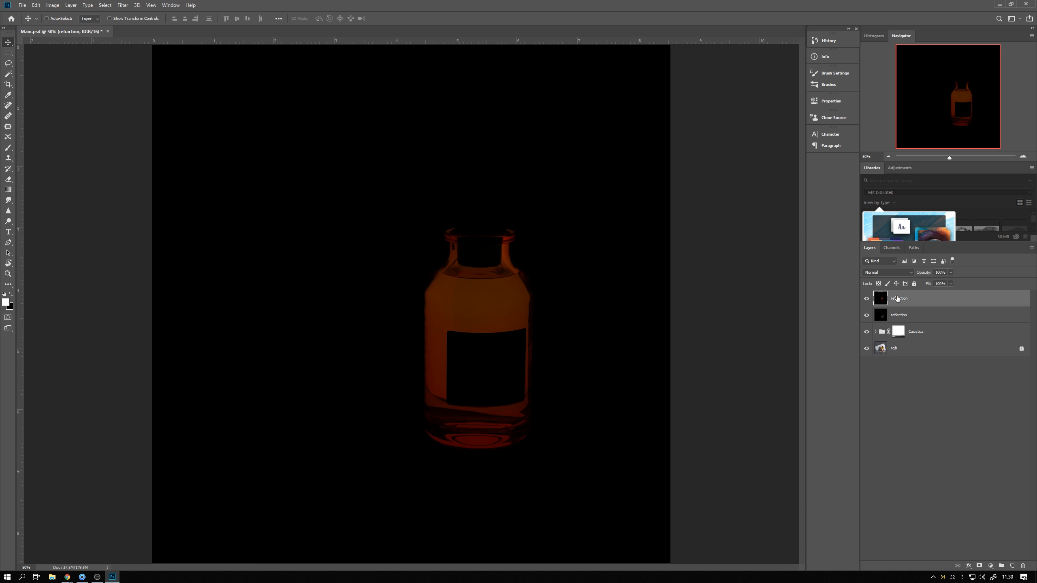
pyautogui.click(888, 272)
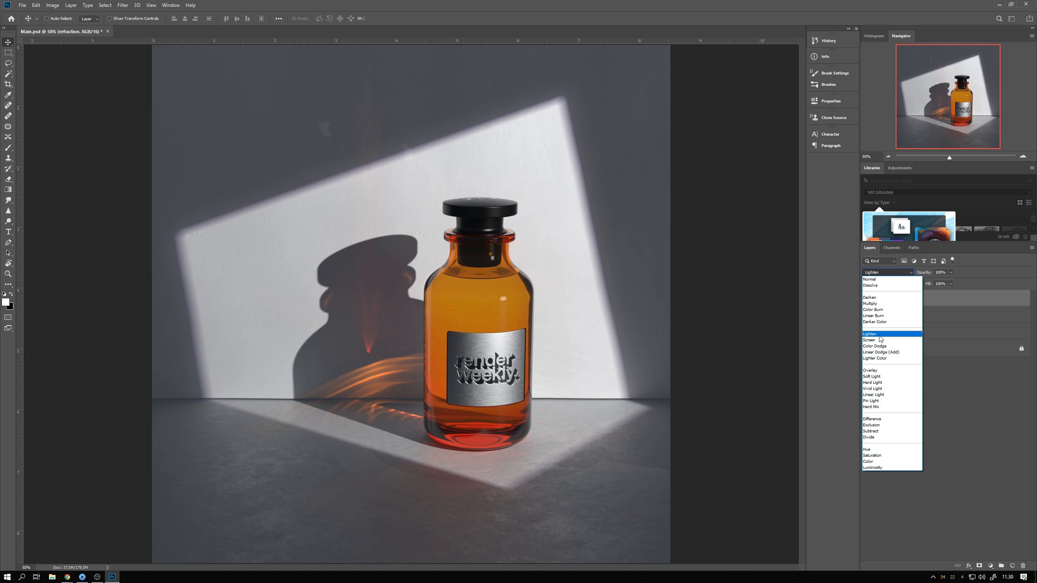
pyautogui.click(880, 340)
pyautogui.click(866, 299)
pyautogui.click(866, 299)
pyautogui.click(867, 299)
pyautogui.click(866, 299)
pyautogui.click(867, 299)
pyautogui.click(866, 299)
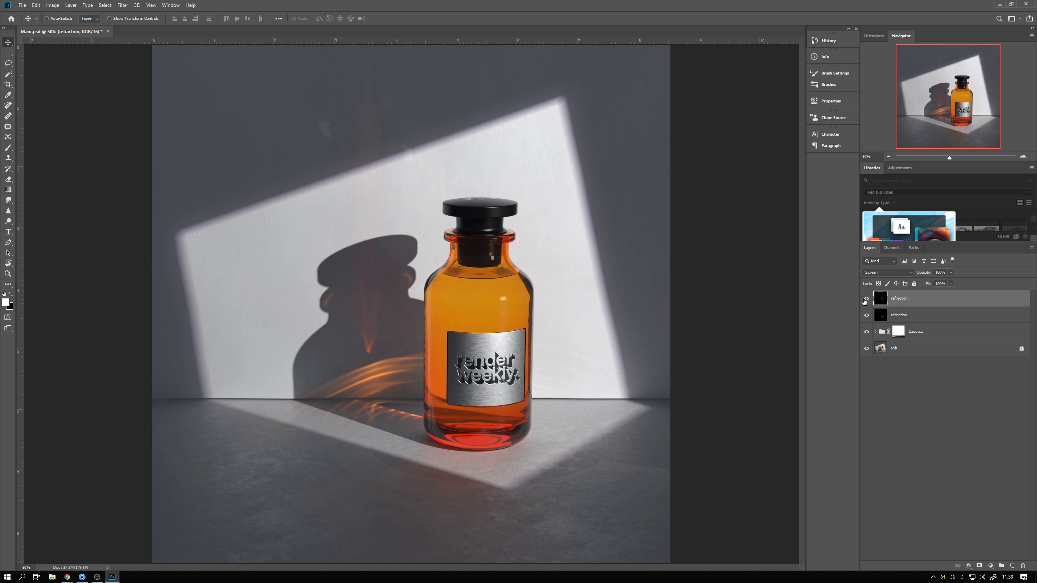
# Toggle the Caustics group's visibility off and on to compare the result
pyautogui.click(873, 390)
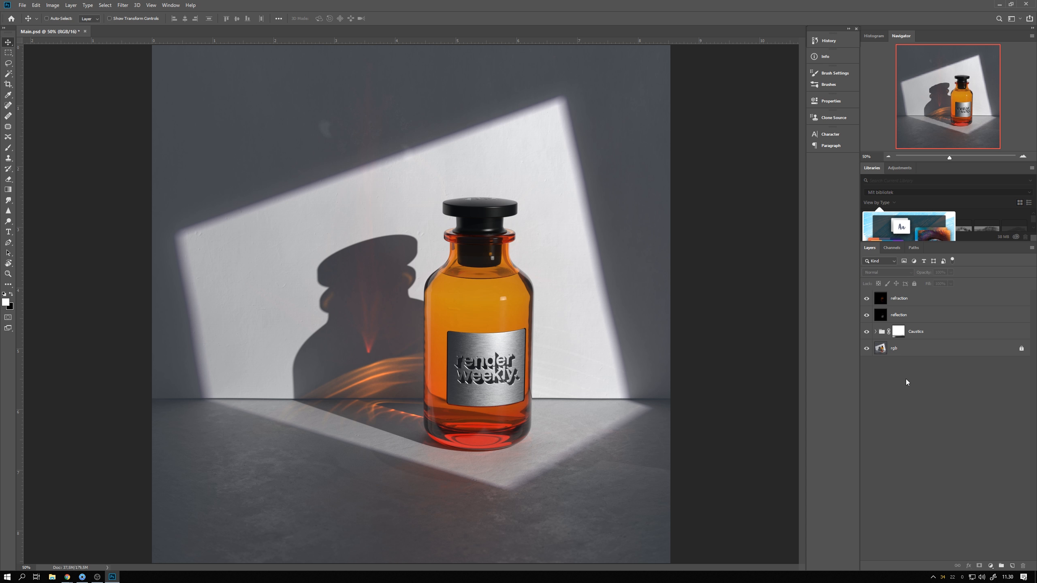
pyautogui.click(867, 333)
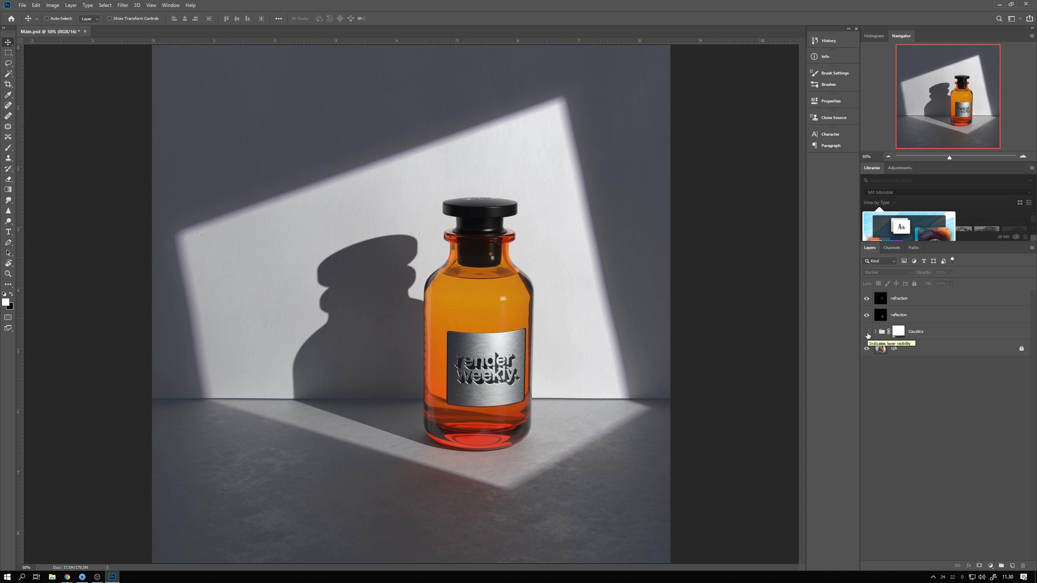
pyautogui.click(867, 332)
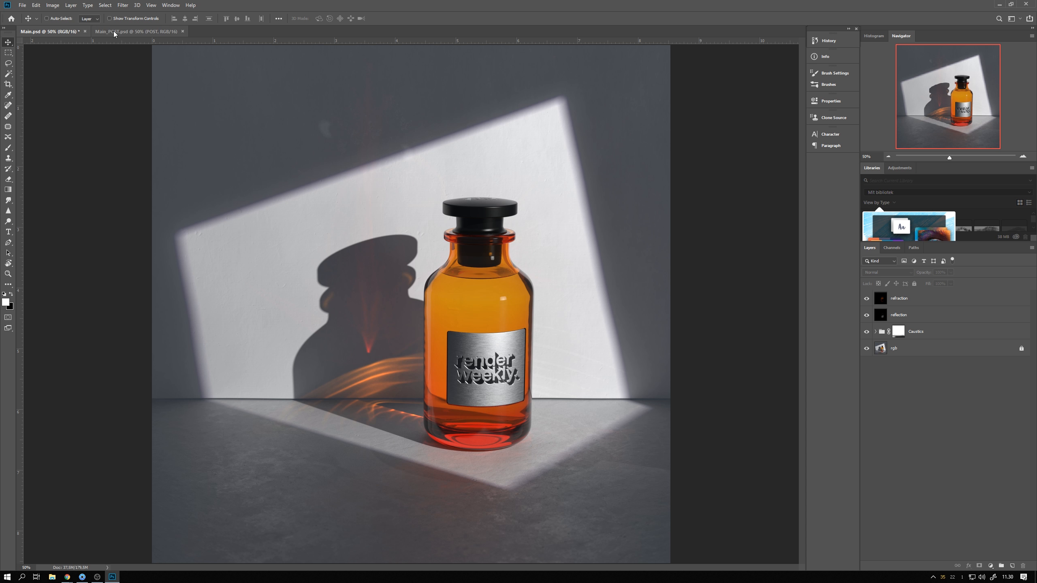
# Switch to the Main_POST.psd document and expand the POST group to examine its adjustment layers
pyautogui.click(113, 31)
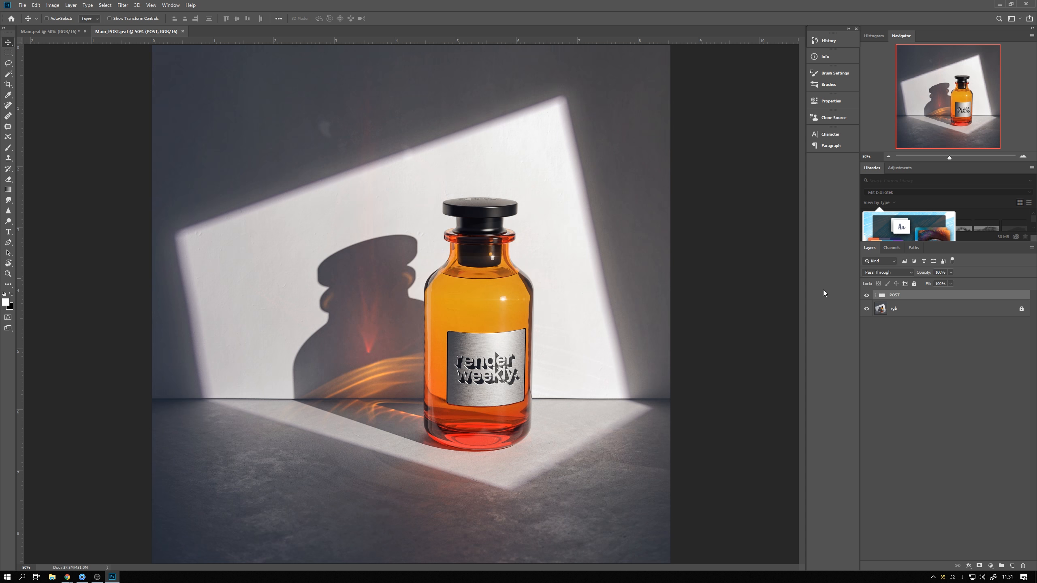
pyautogui.click(875, 295)
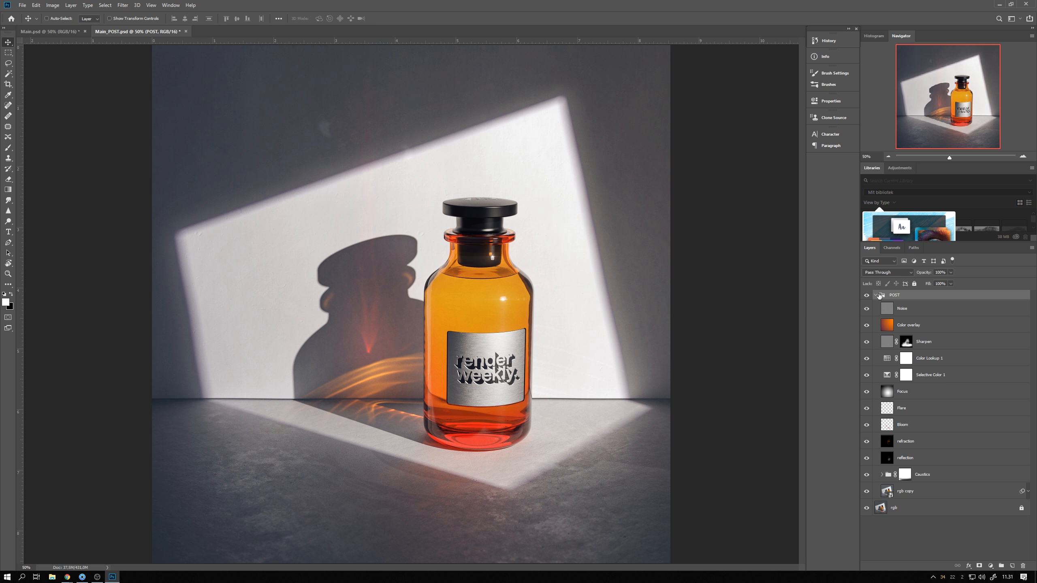
pyautogui.click(875, 295)
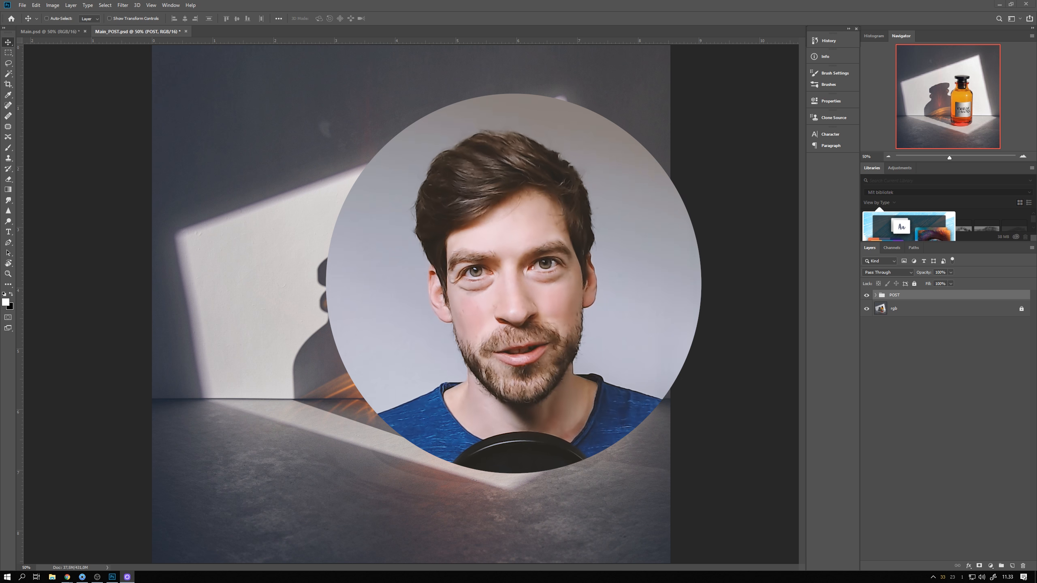